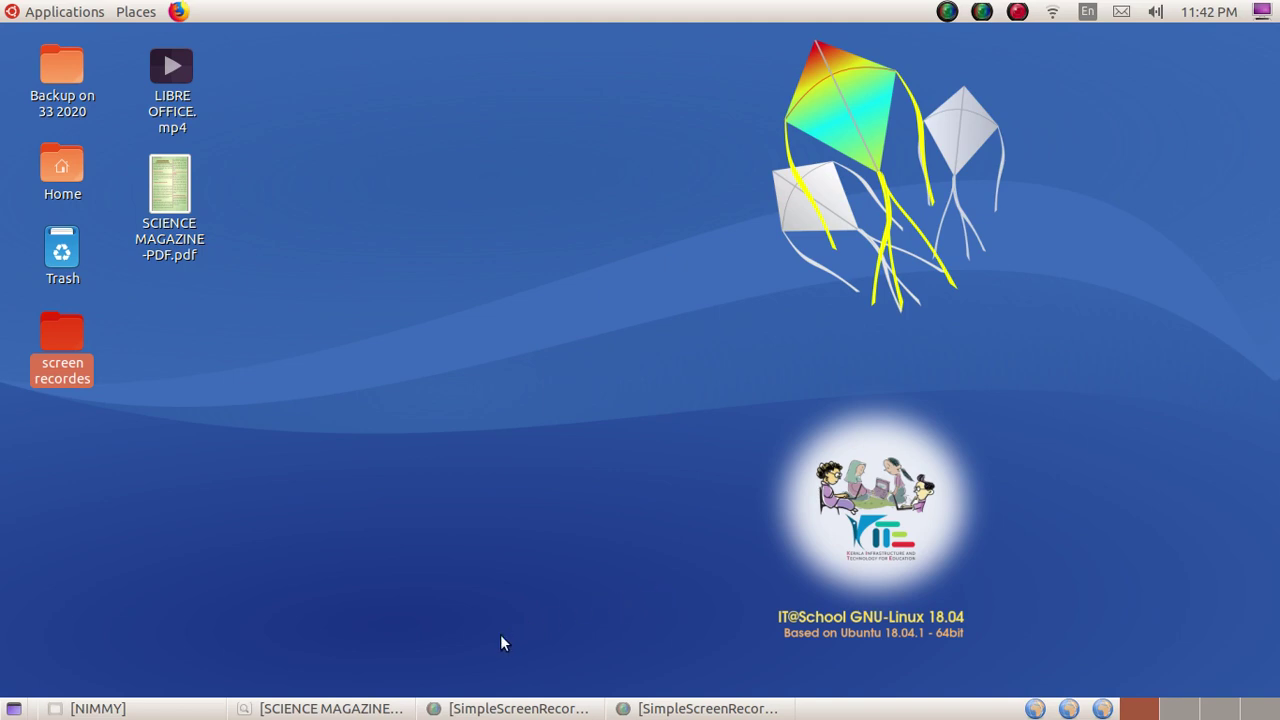
# - Launch LibreOffice Writer and complete the document recovery for the two listed files
pyautogui.click(63, 14)
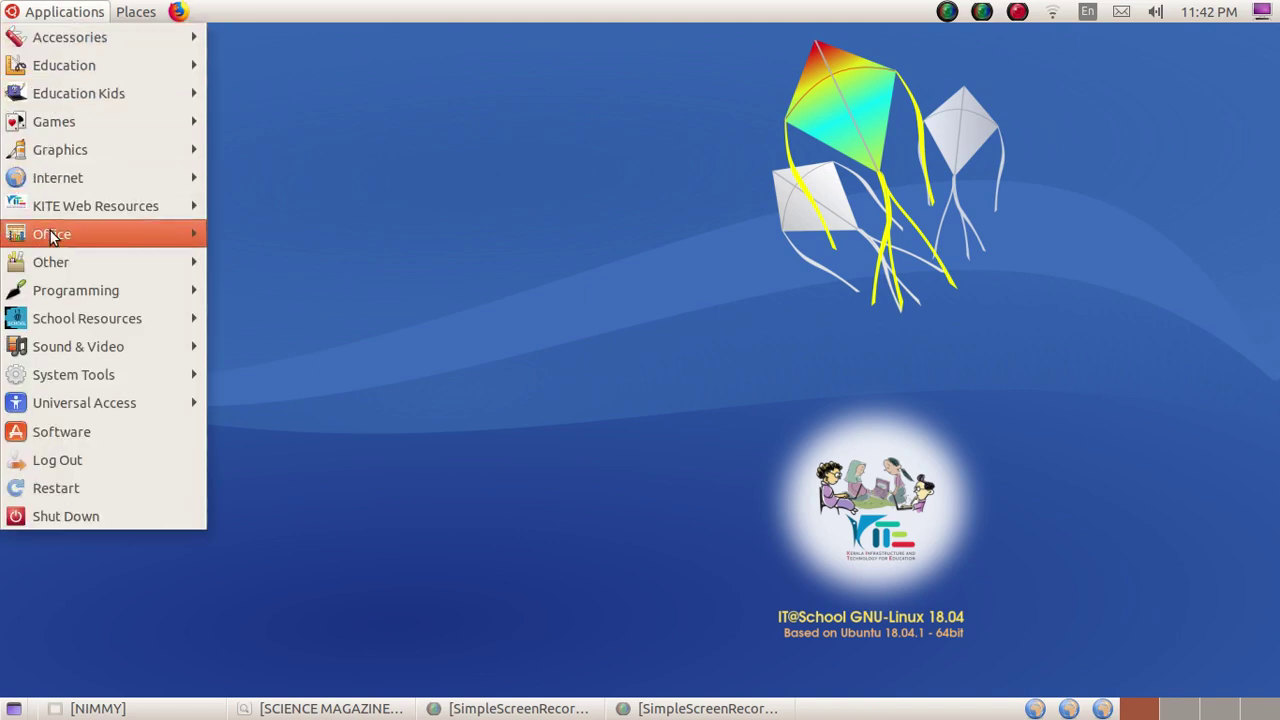
pyautogui.moveTo(66, 244)
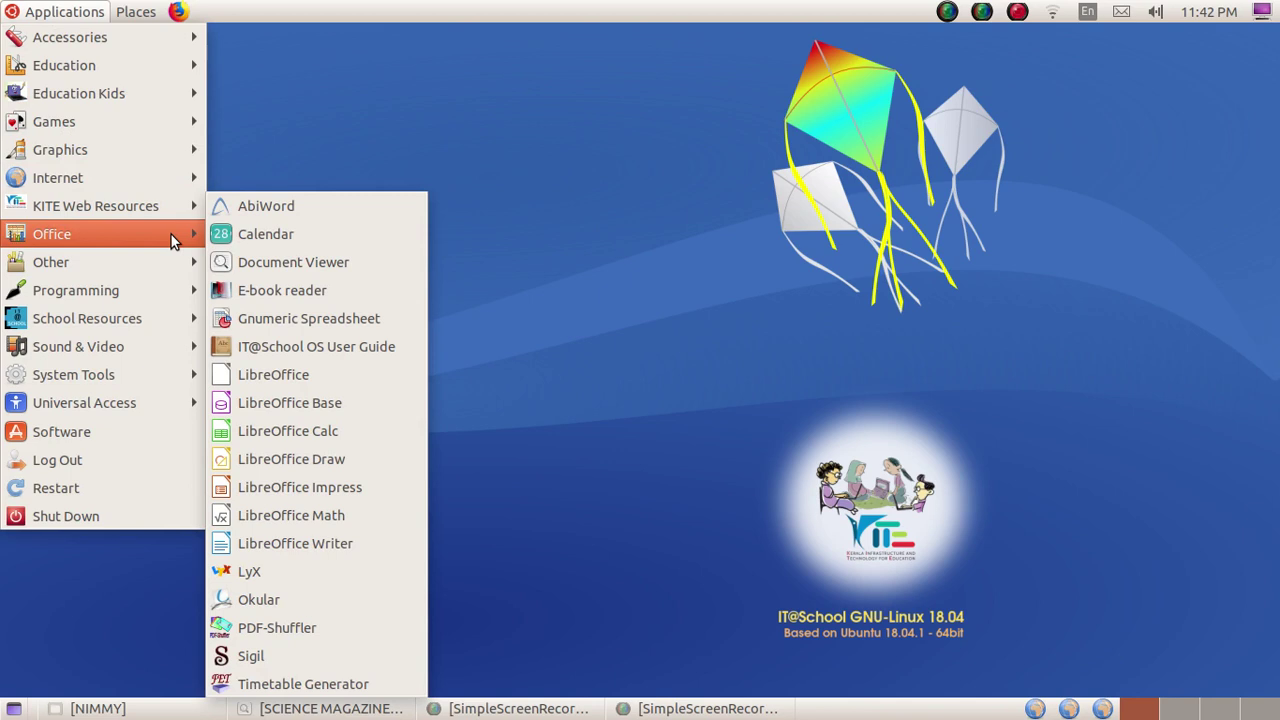
pyautogui.click(368, 543)
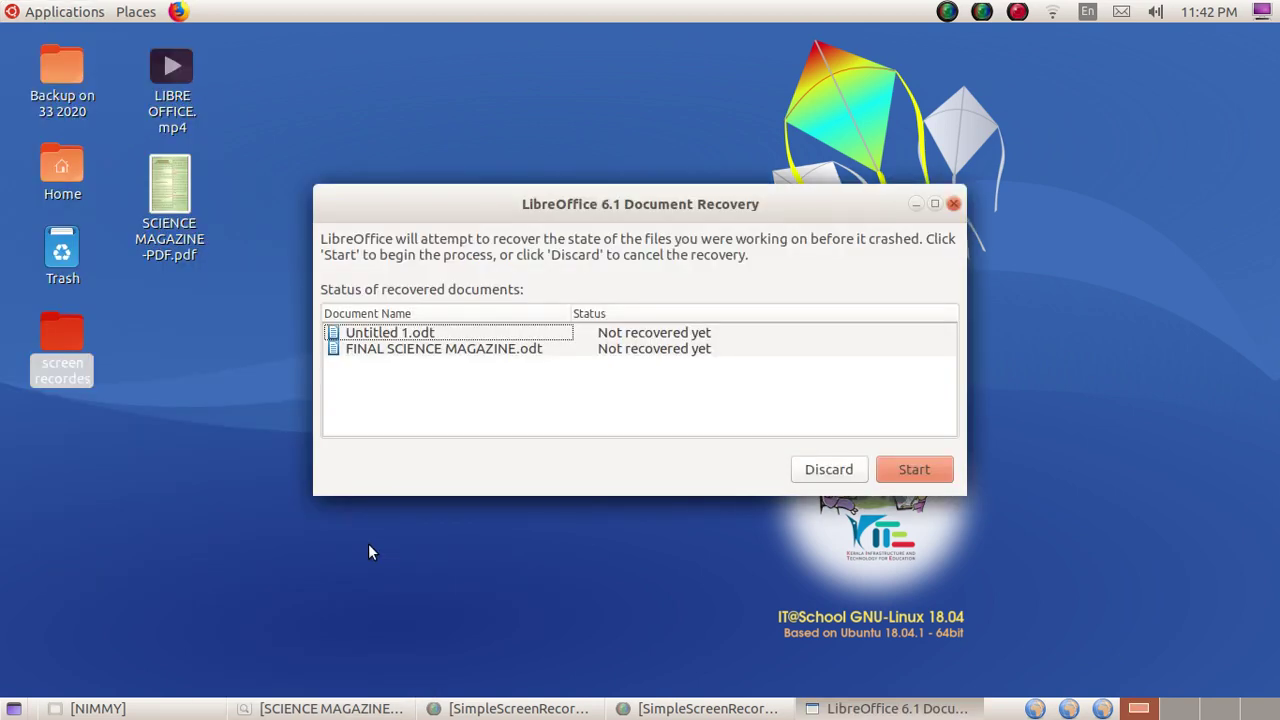
pyautogui.click(918, 478)
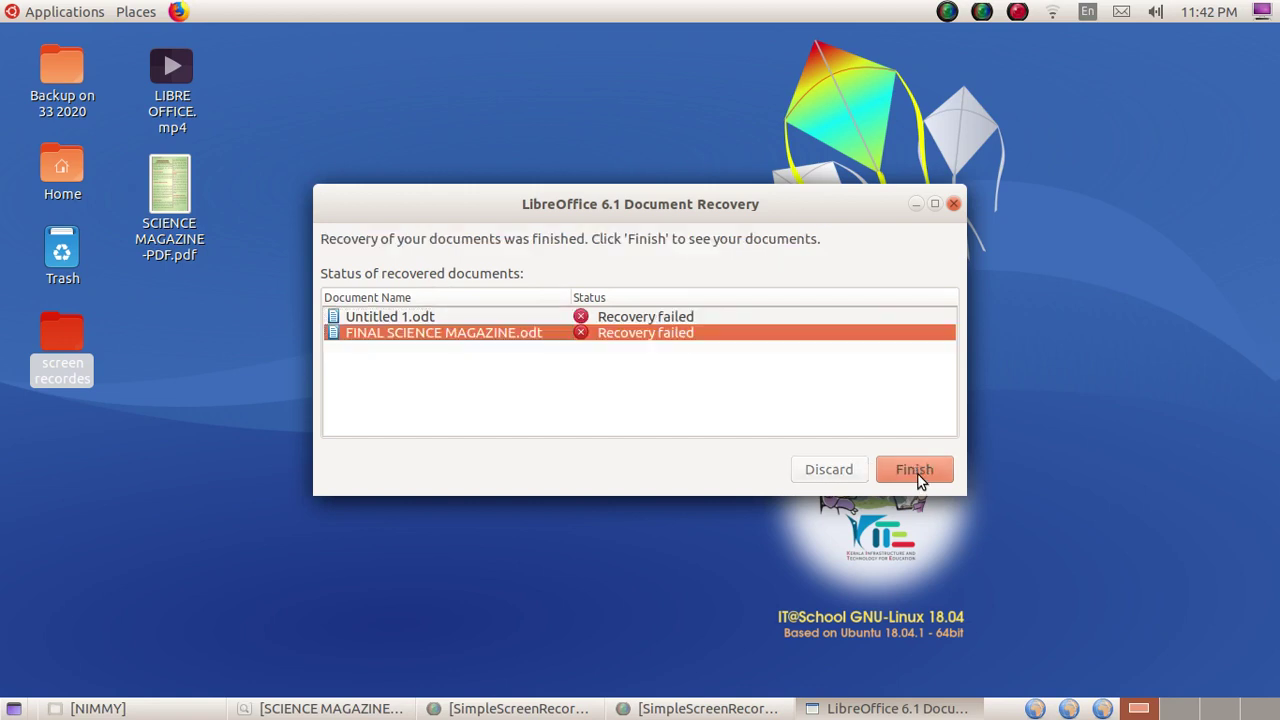
pyautogui.click(914, 470)
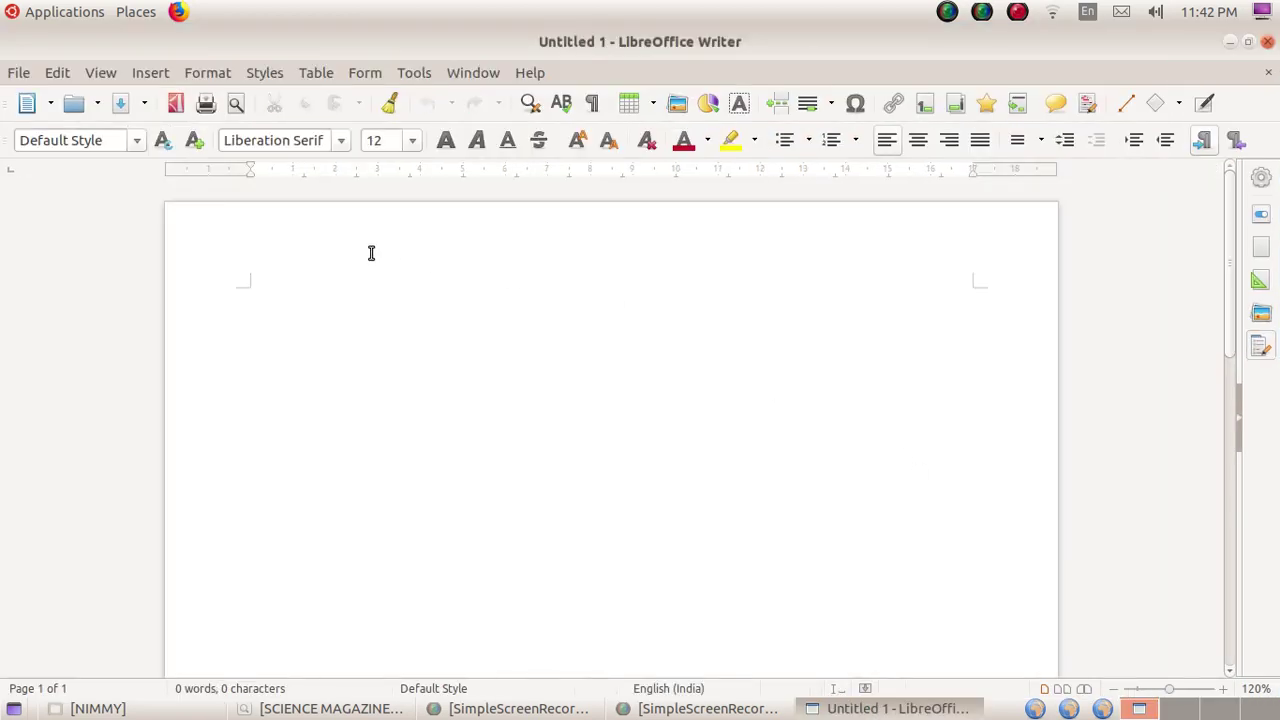
# - Open the recent document SCIENCE MAGAZINE -COPY-PICS.odt and look through its pages
pyautogui.click(18, 75)
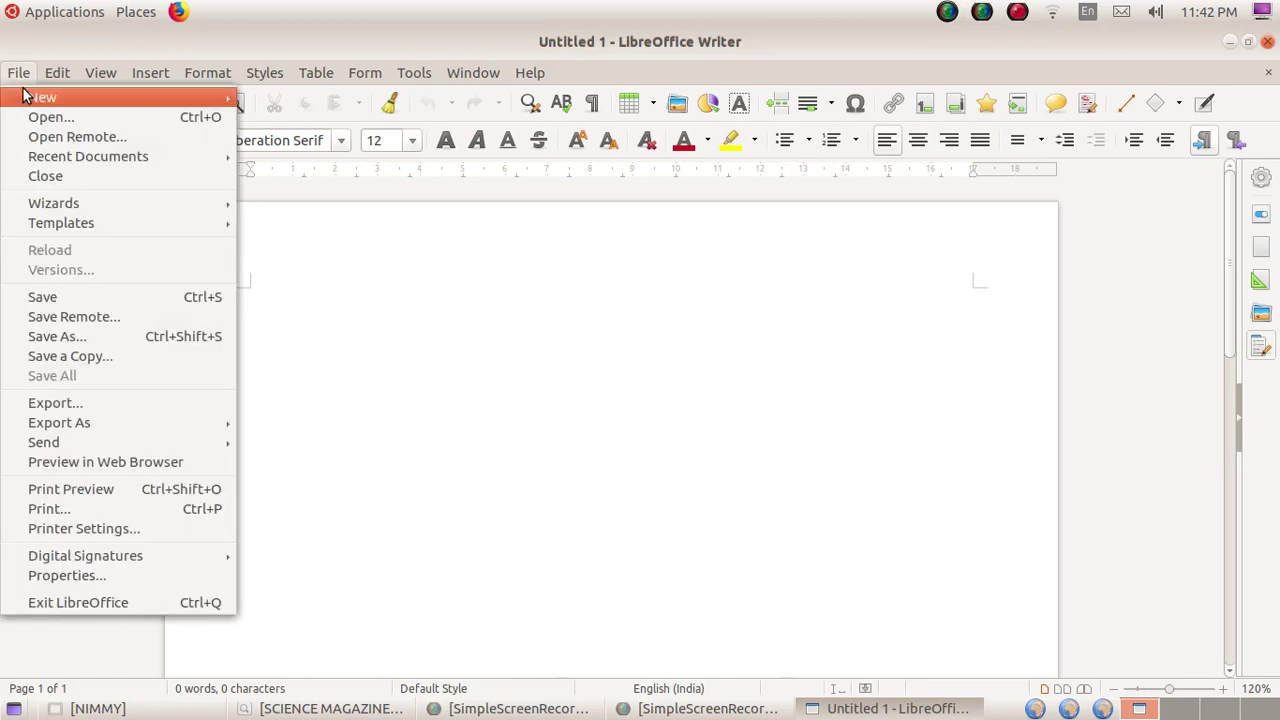
pyautogui.moveTo(25, 96)
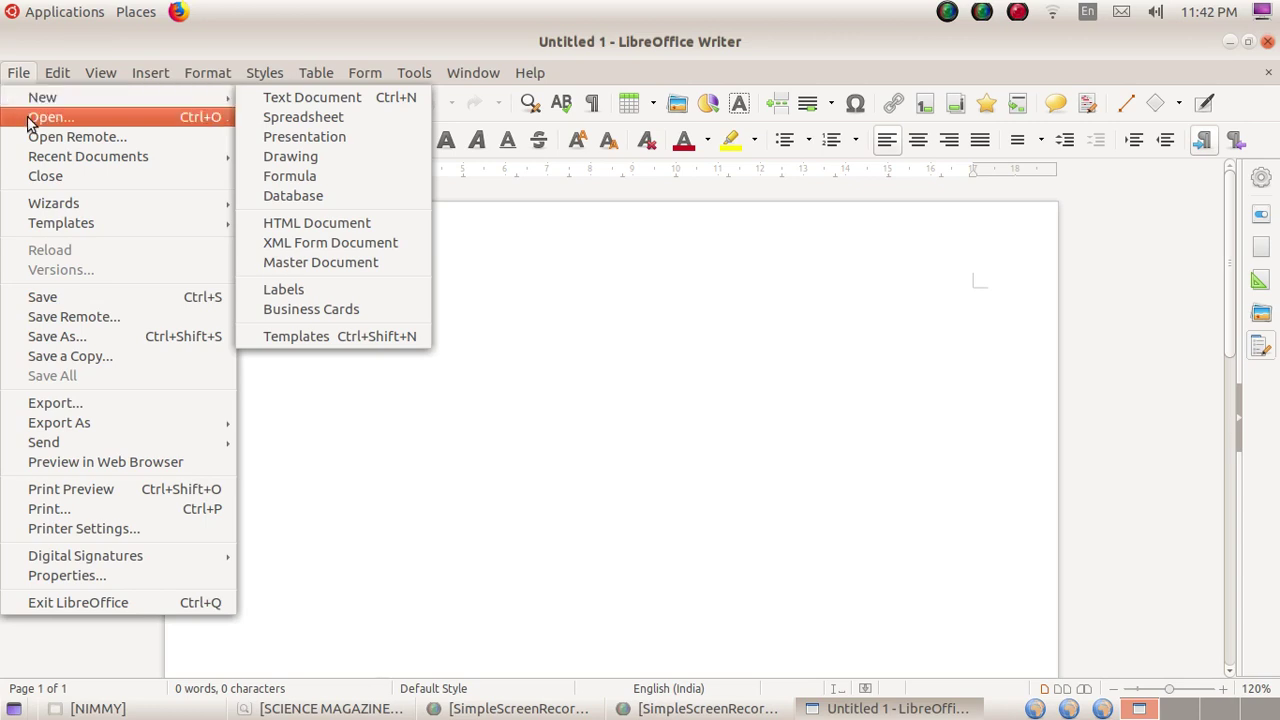
pyautogui.moveTo(150, 160)
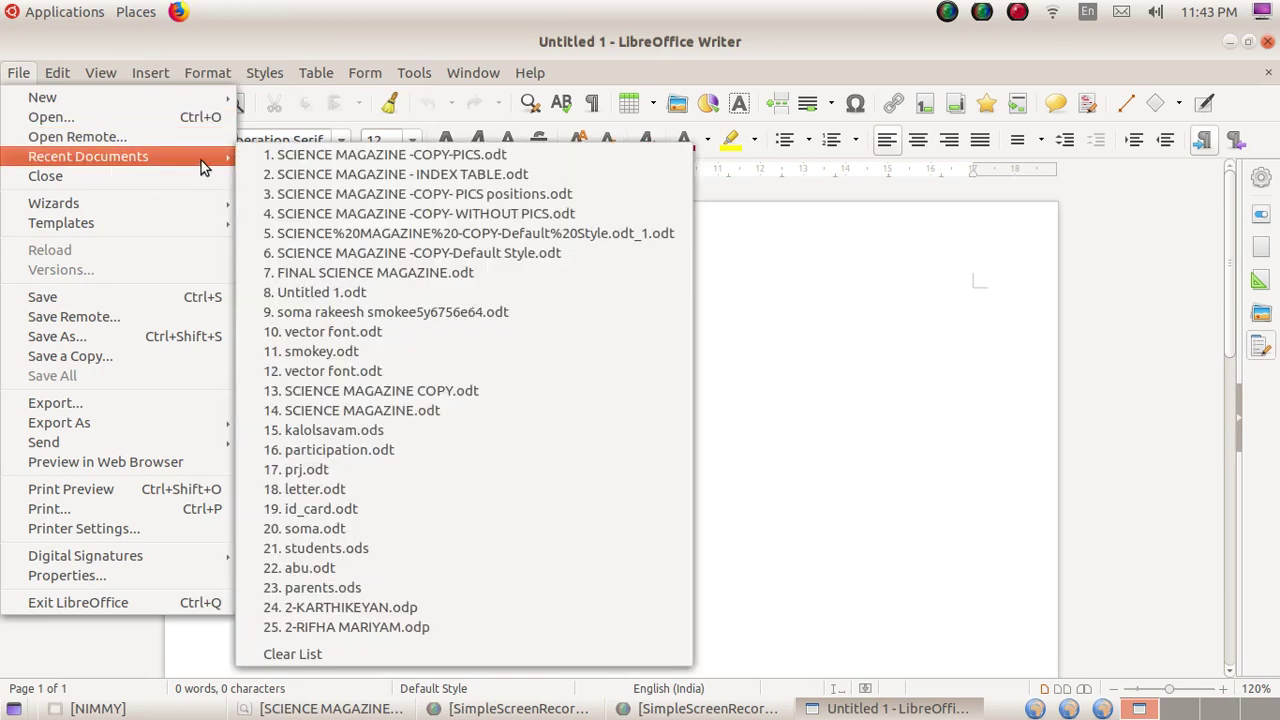
pyautogui.click(319, 157)
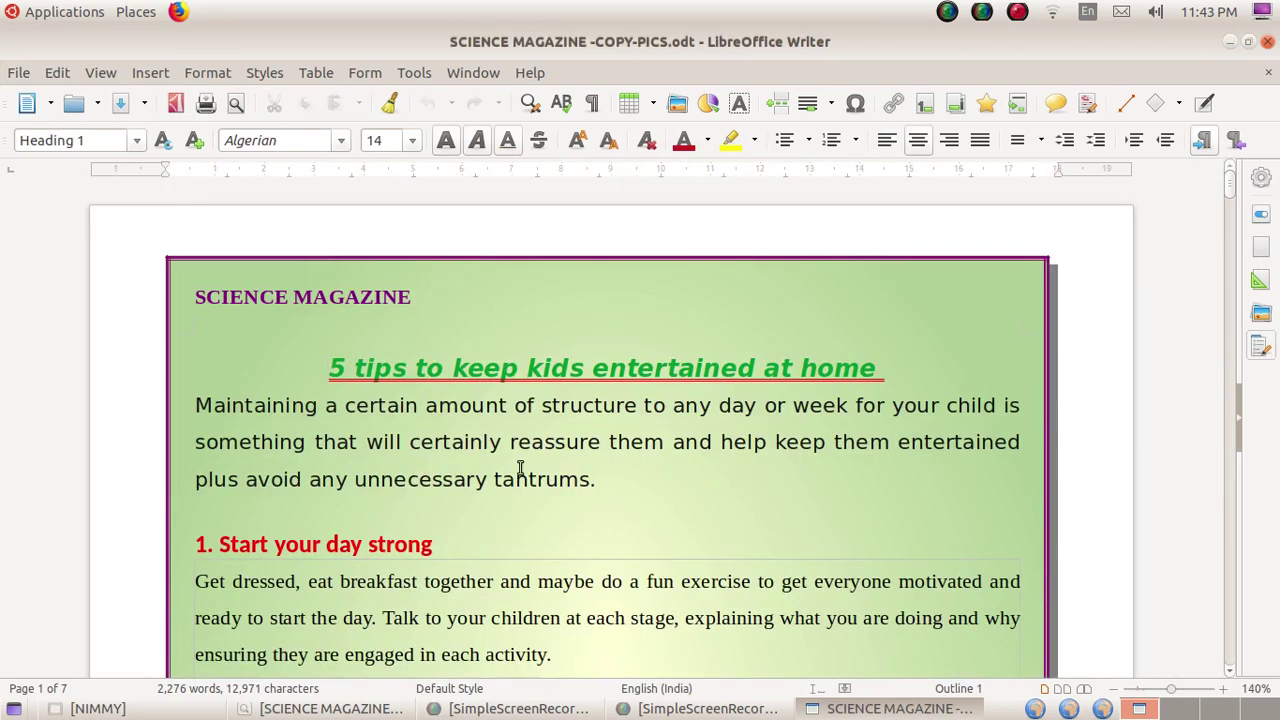
pyautogui.scroll(-12, 518, 467)
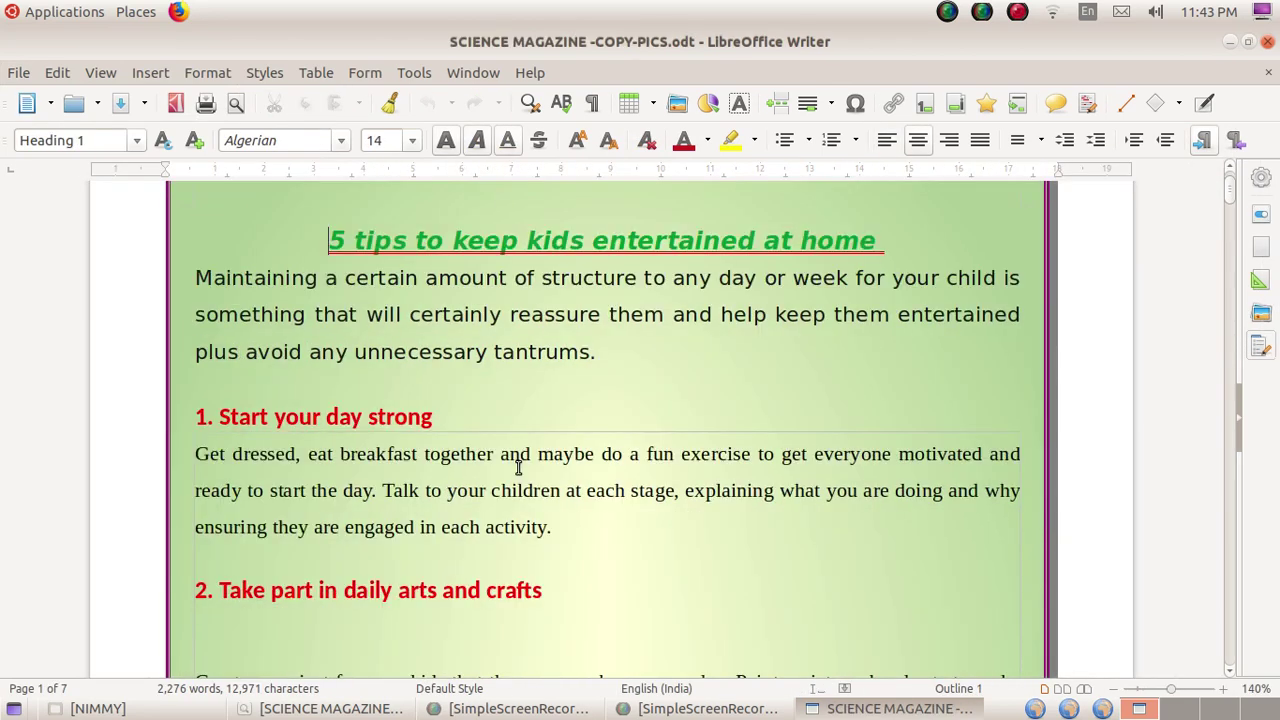
pyautogui.scroll(-20, 518, 467)
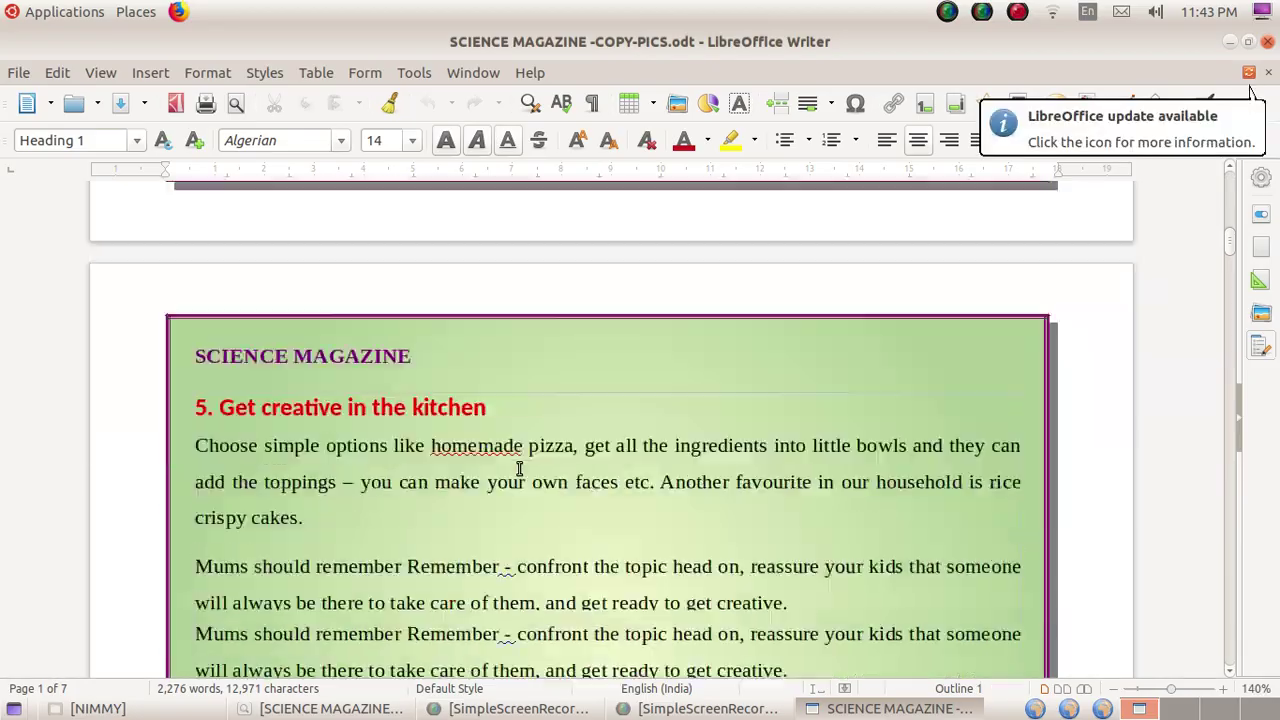
pyautogui.scroll(-10, 518, 467)
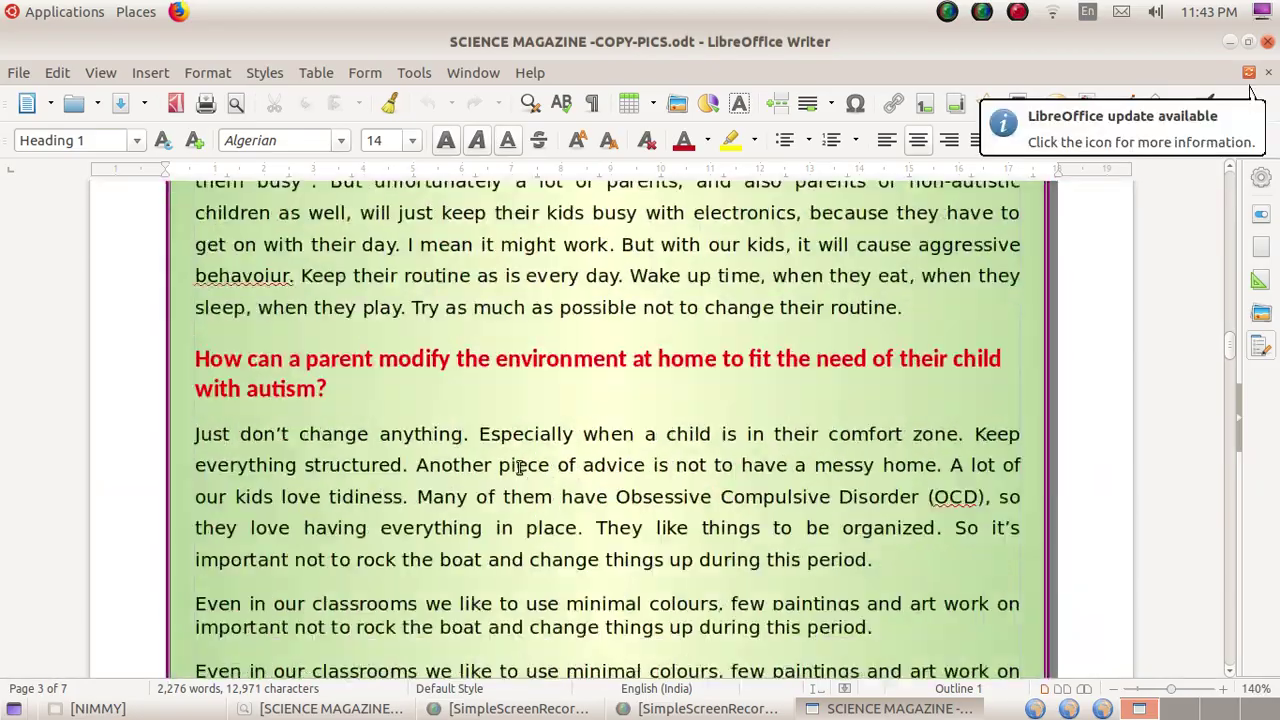
pyautogui.scroll(15, 518, 467)
pyautogui.scroll(20, 518, 467)
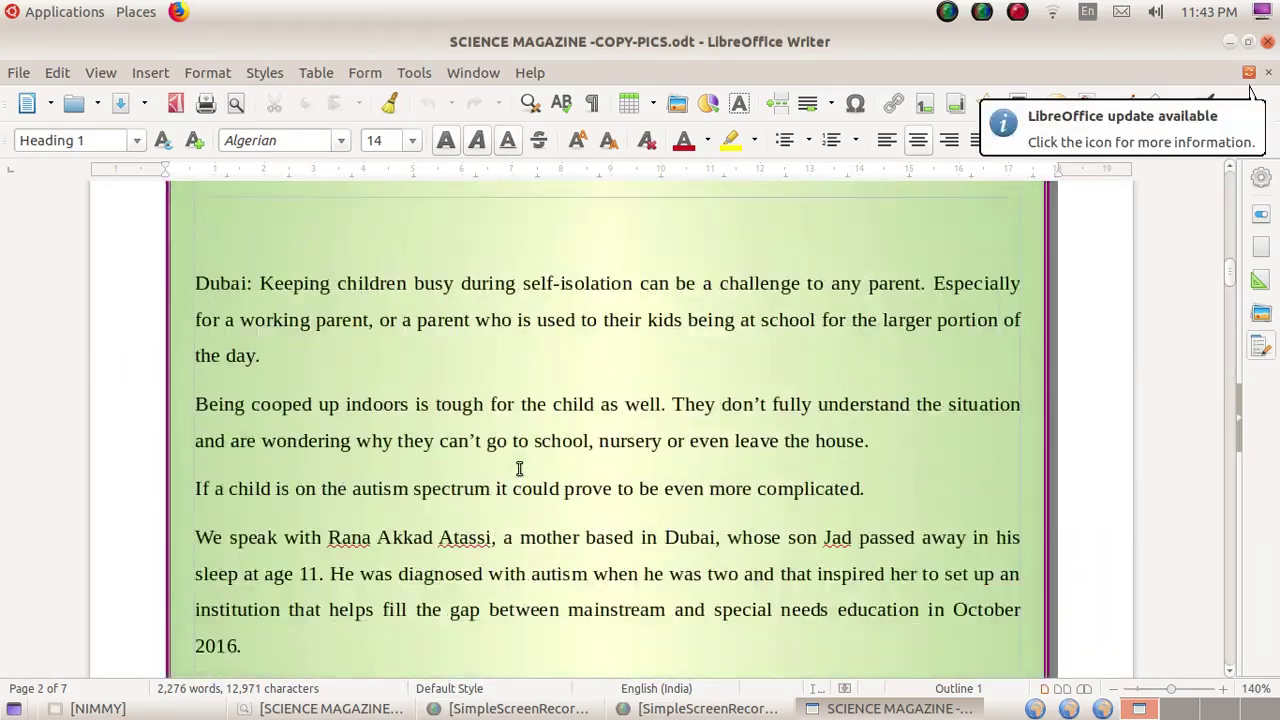
pyautogui.scroll(15, 518, 467)
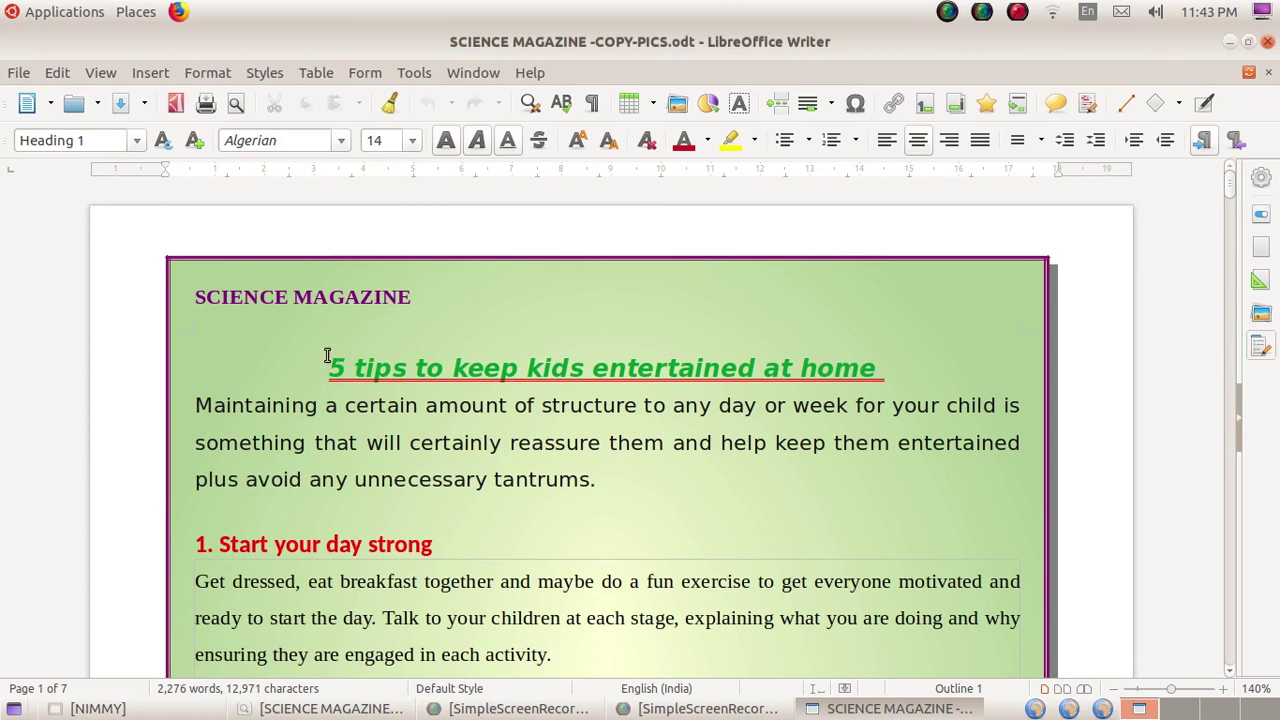
# - View the table of contents in the recent document SCIENCE MAGAZINE - INDEX TABLE.odt and close that document
pyautogui.click(19, 73)
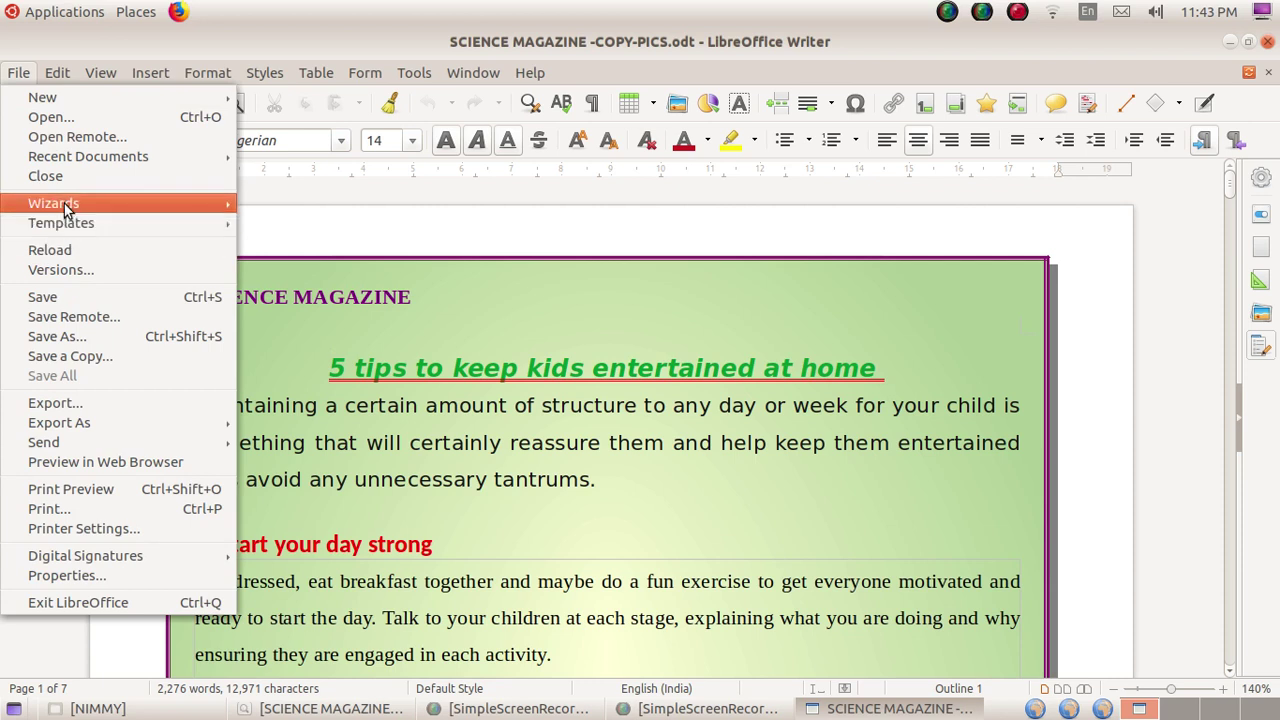
pyautogui.moveTo(68, 227)
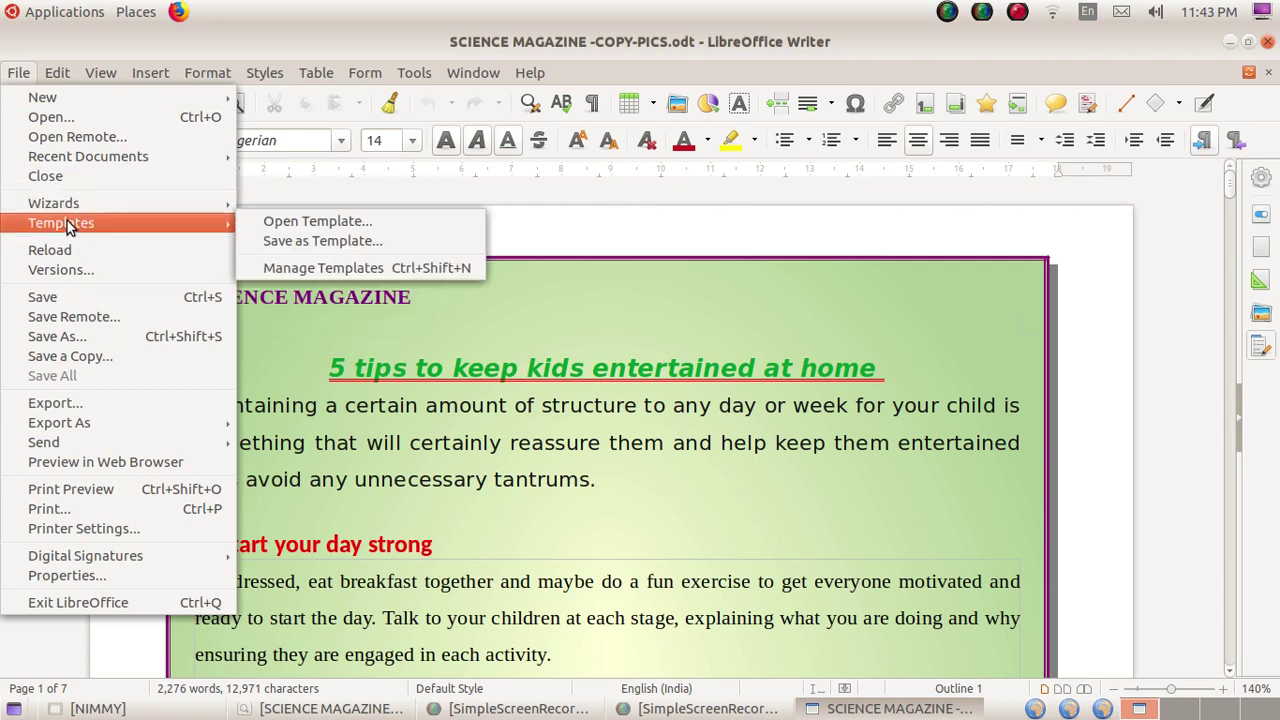
pyautogui.moveTo(65, 166)
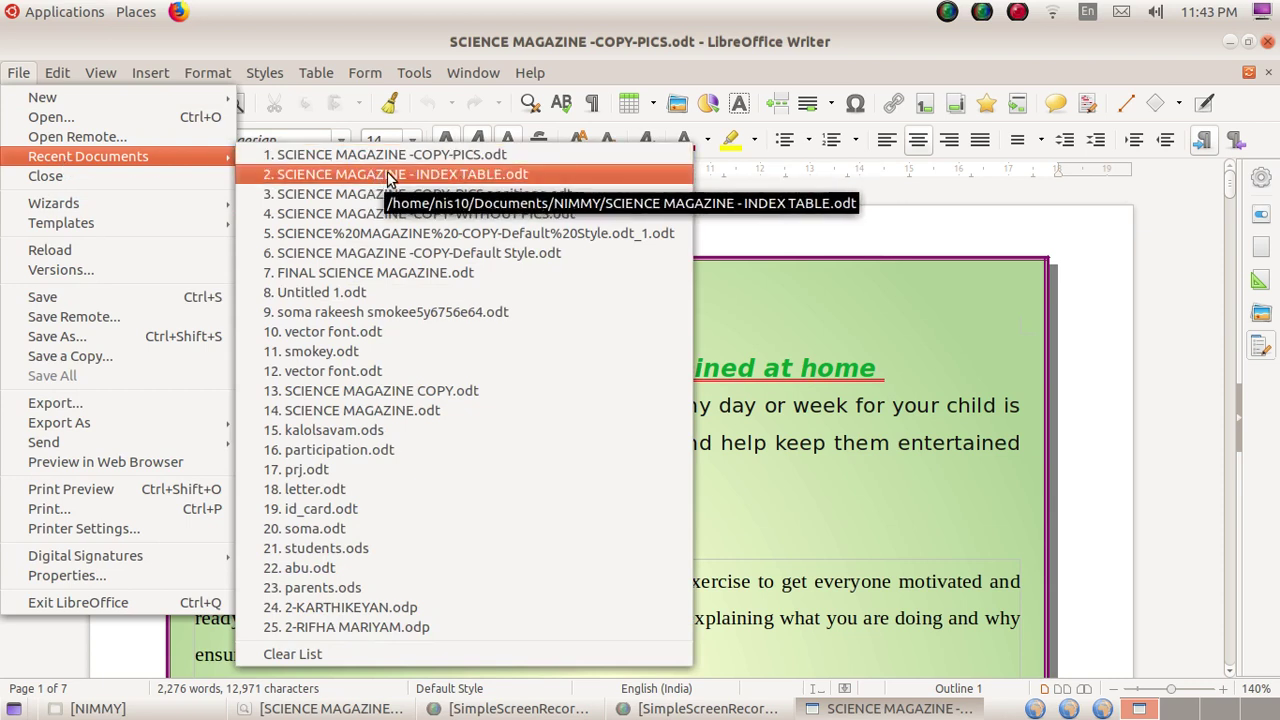
pyautogui.click(544, 176)
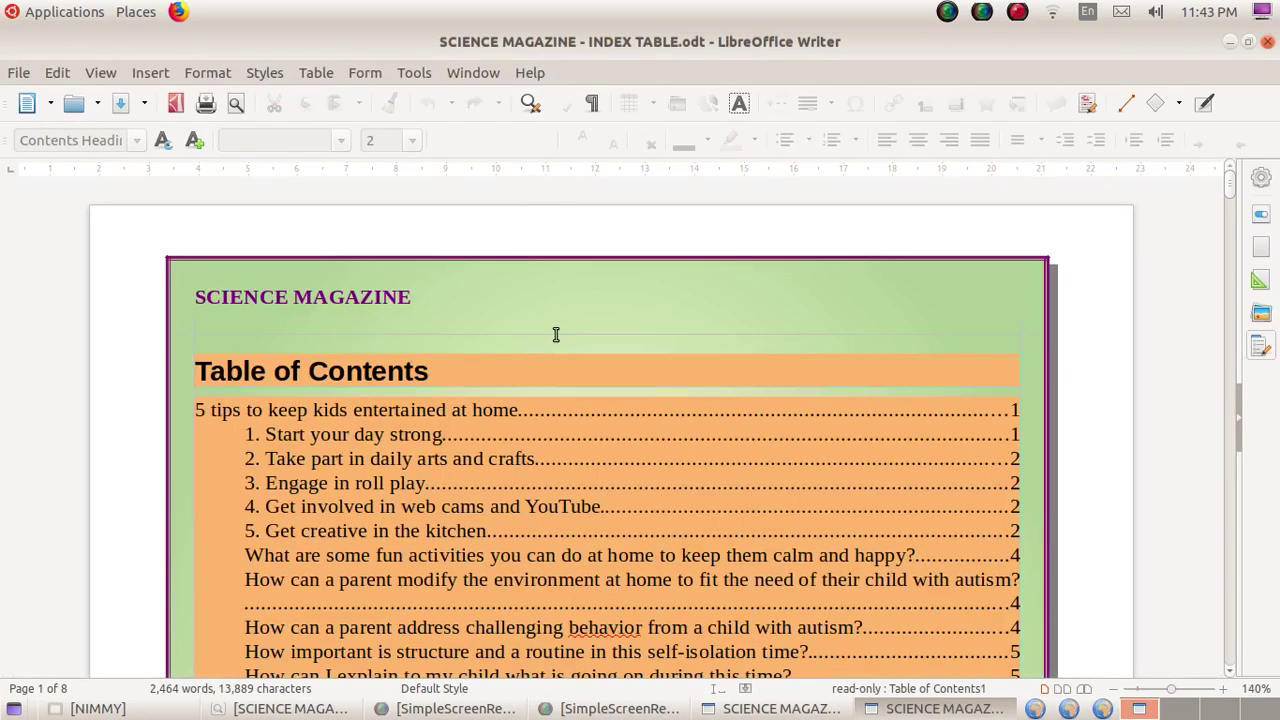
pyautogui.scroll(-15, 556, 335)
pyautogui.scroll(-15, 554, 335)
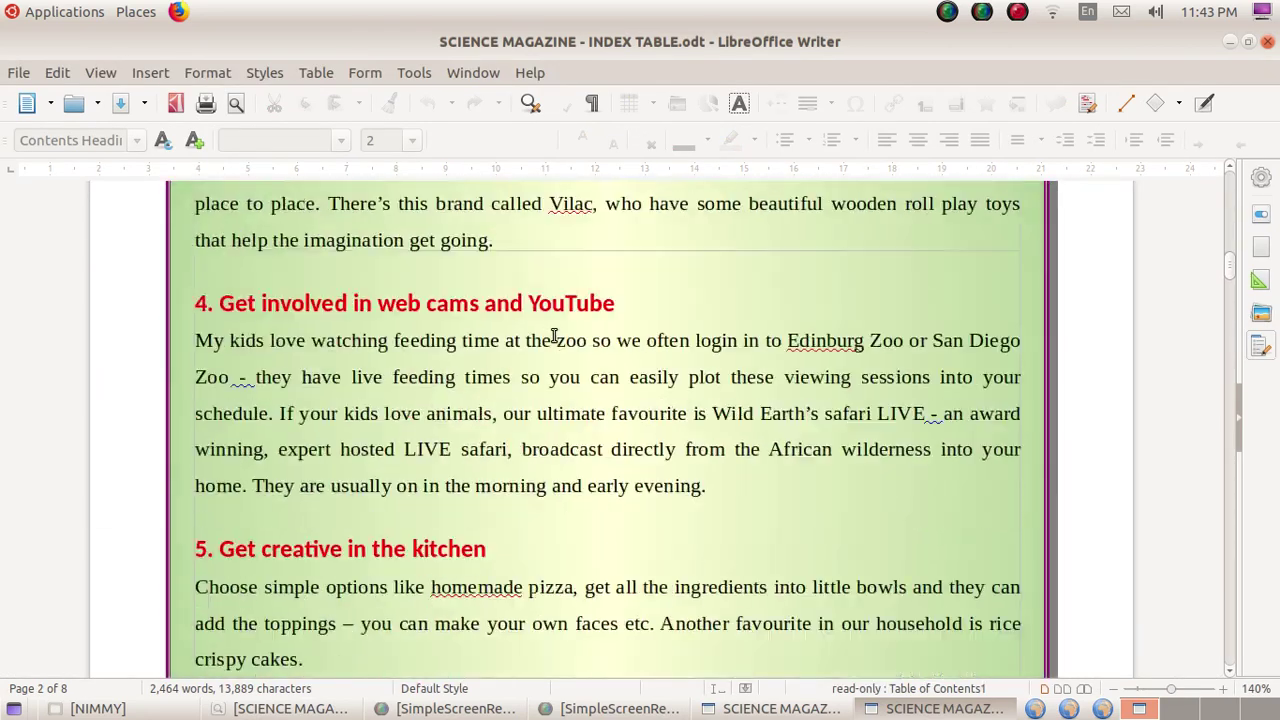
pyautogui.scroll(14, 554, 335)
pyautogui.scroll(15, 554, 335)
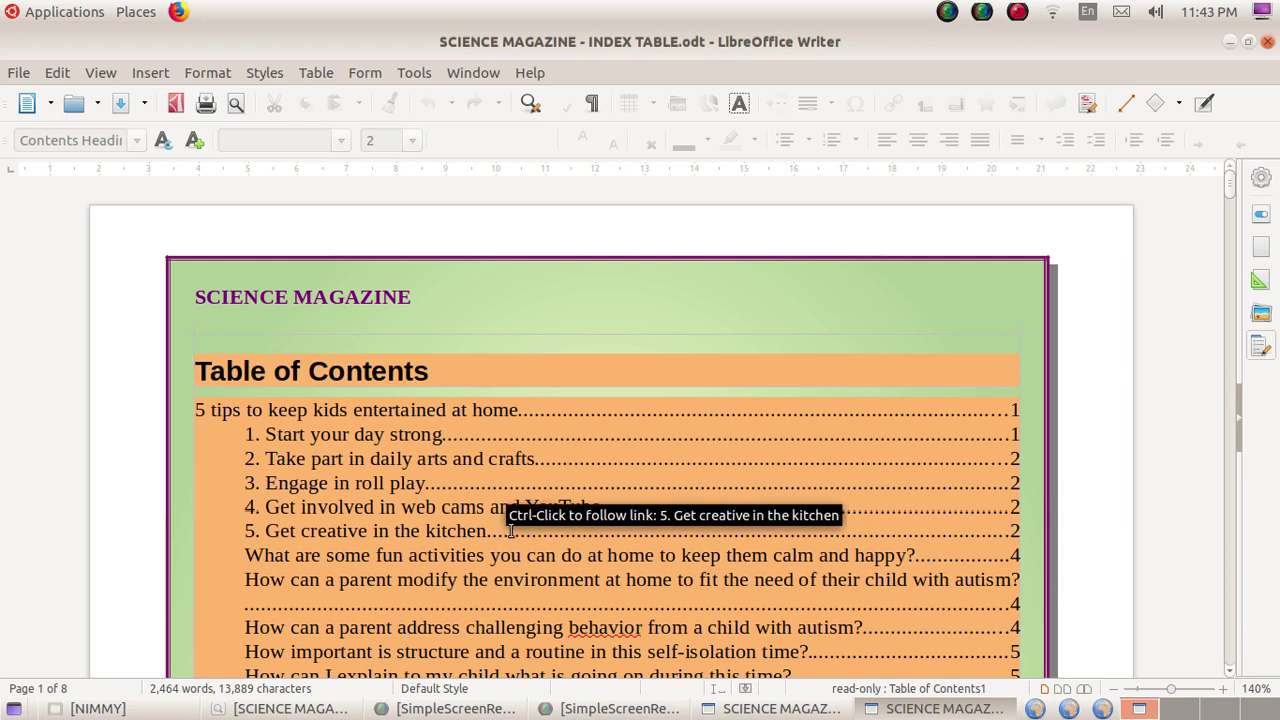
pyautogui.click(1267, 43)
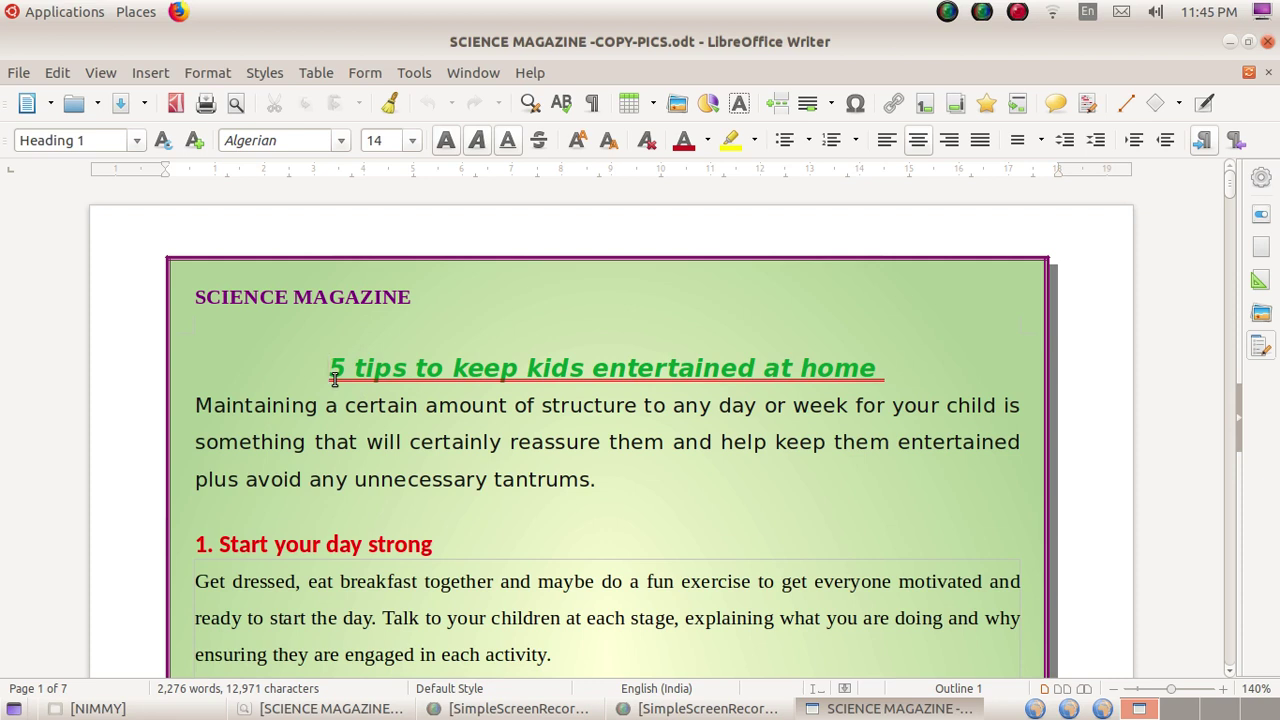
# - Add an empty, left-aligned line above the heading "5 tips to keep kids entertained at home"
pyautogui.press('Return')
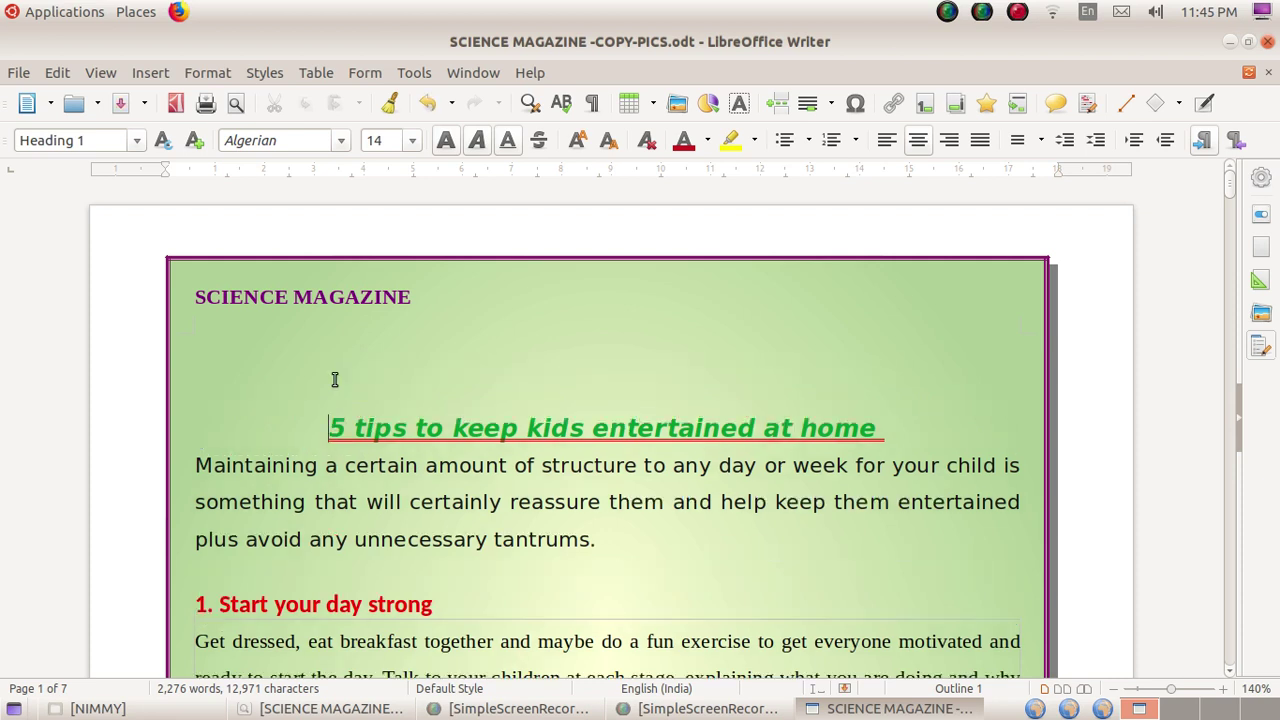
pyautogui.click(328, 359)
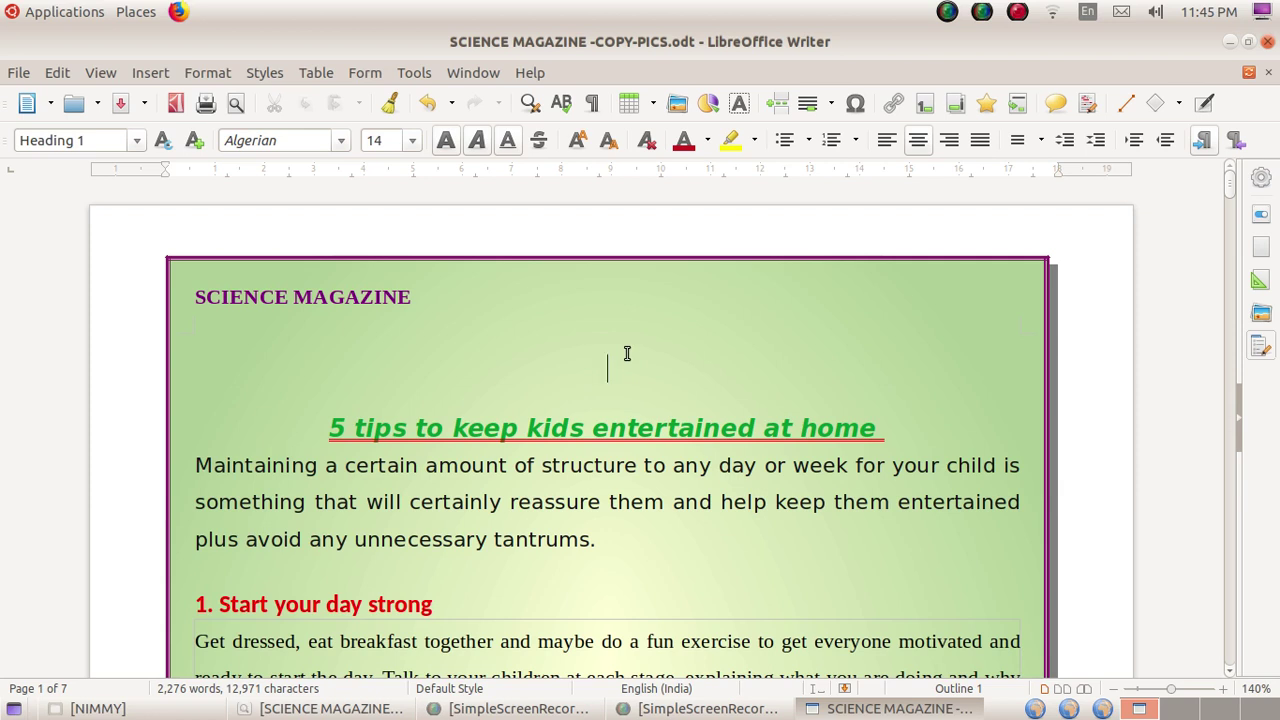
pyautogui.click(886, 148)
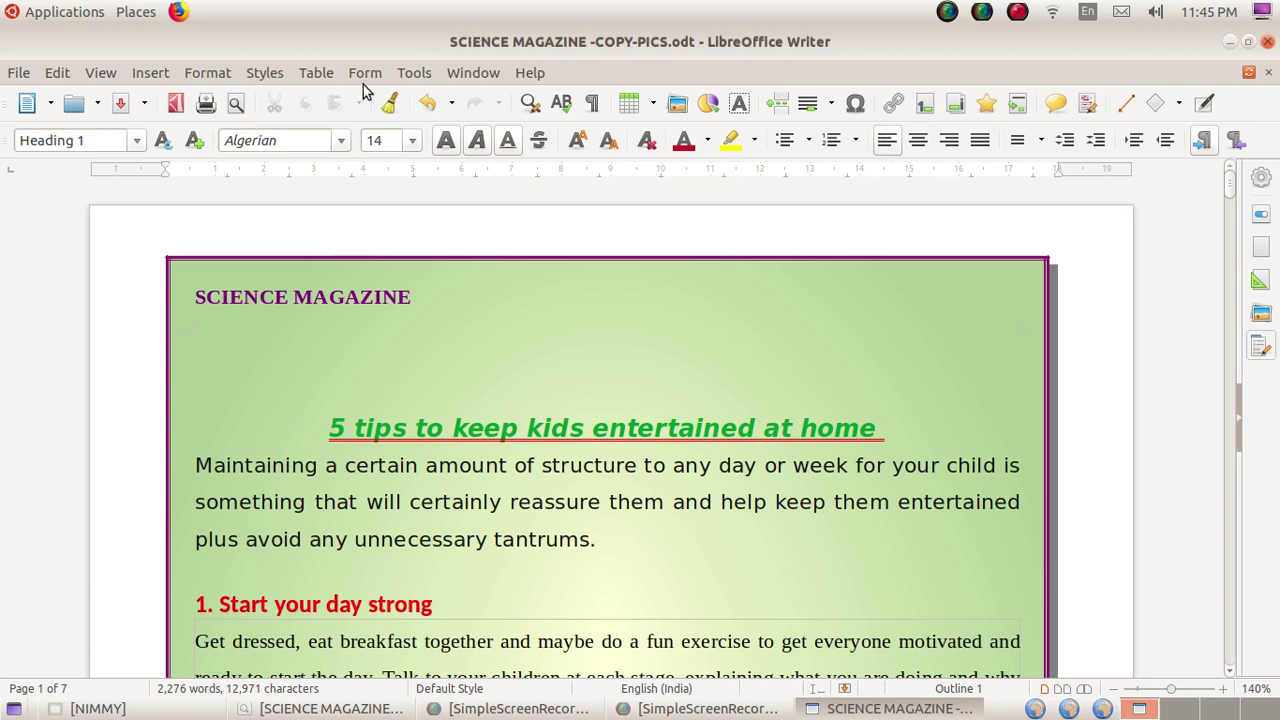
# - Insert a table of contents with a Light Green 3 background on the empty line above the first heading
pyautogui.click(156, 78)
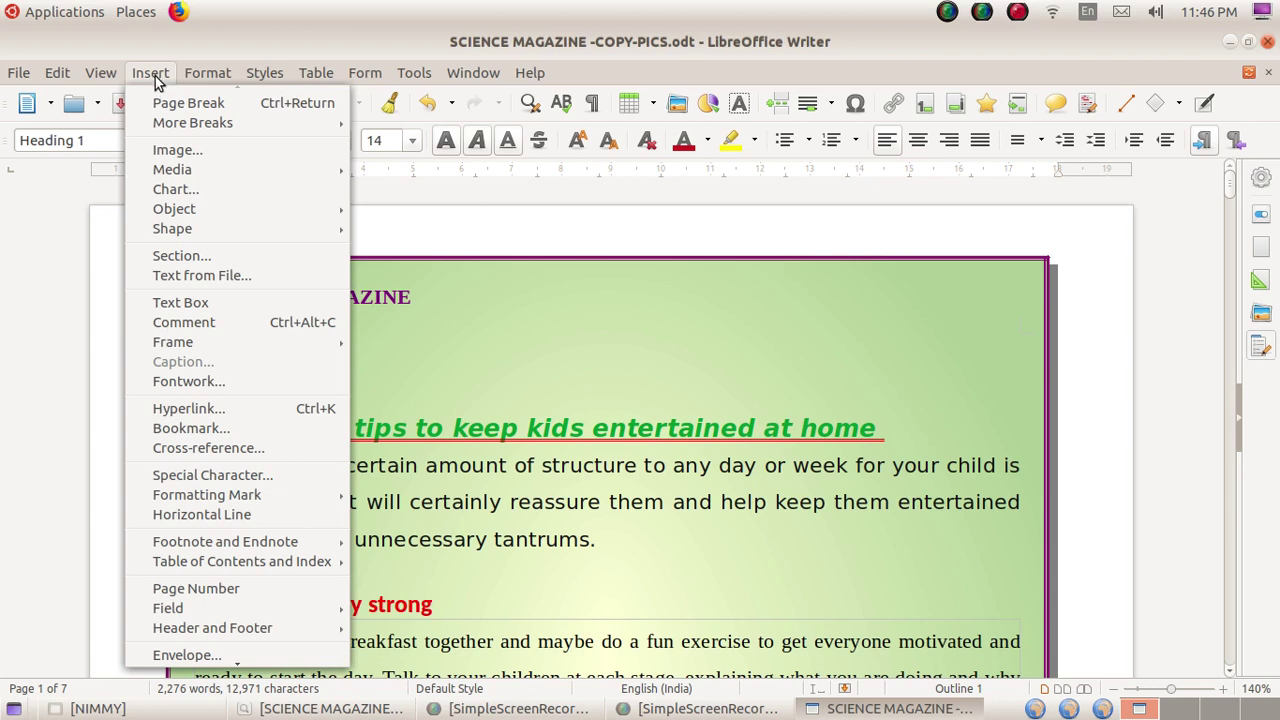
pyautogui.moveTo(156, 236)
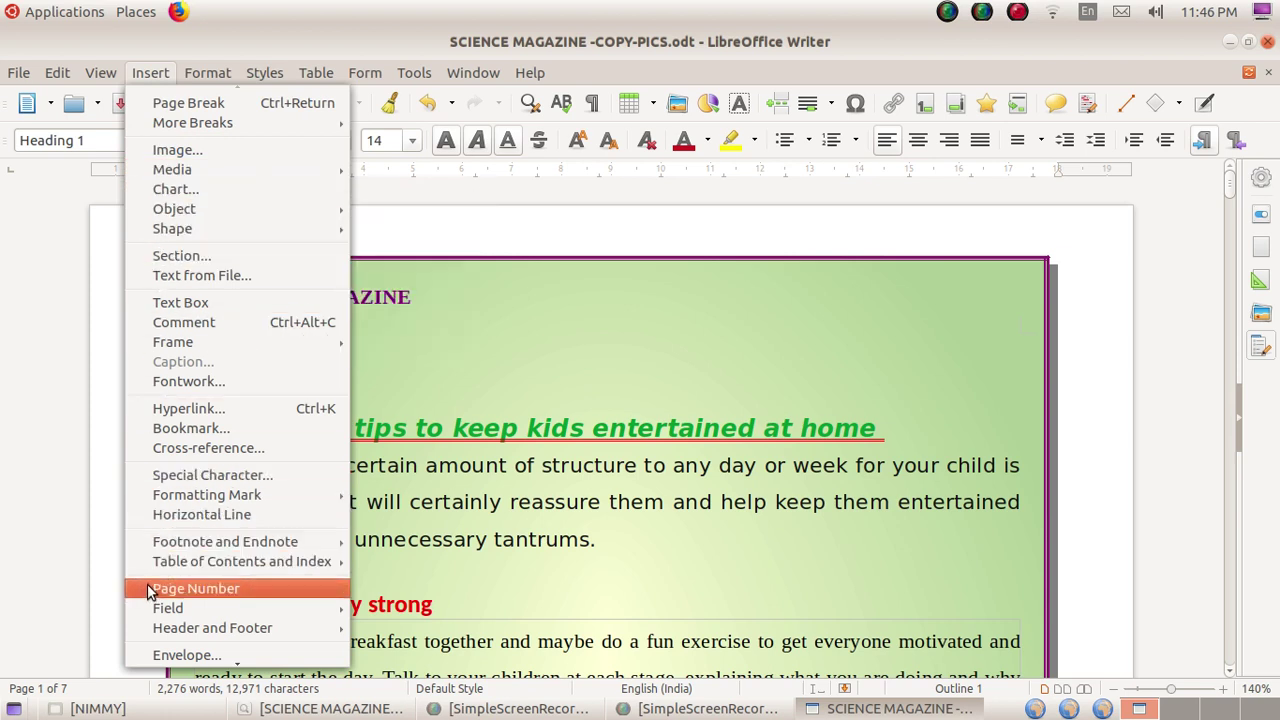
pyautogui.moveTo(290, 567)
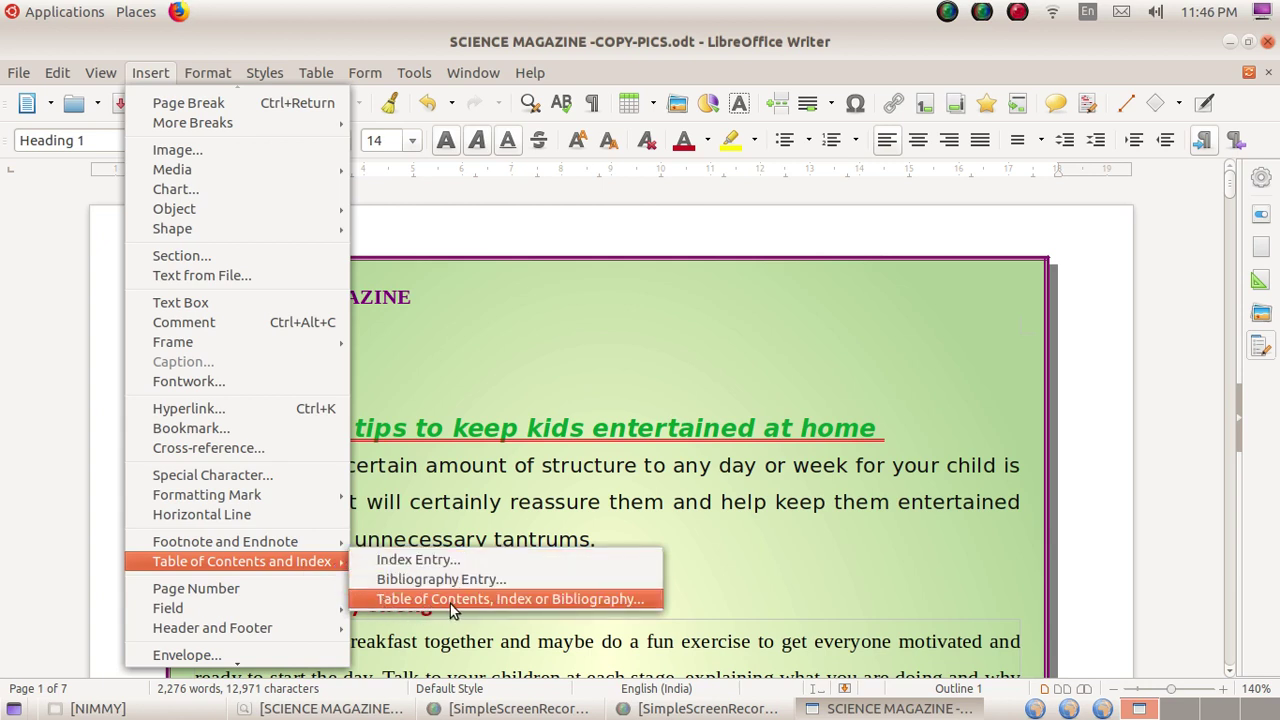
pyautogui.click(624, 600)
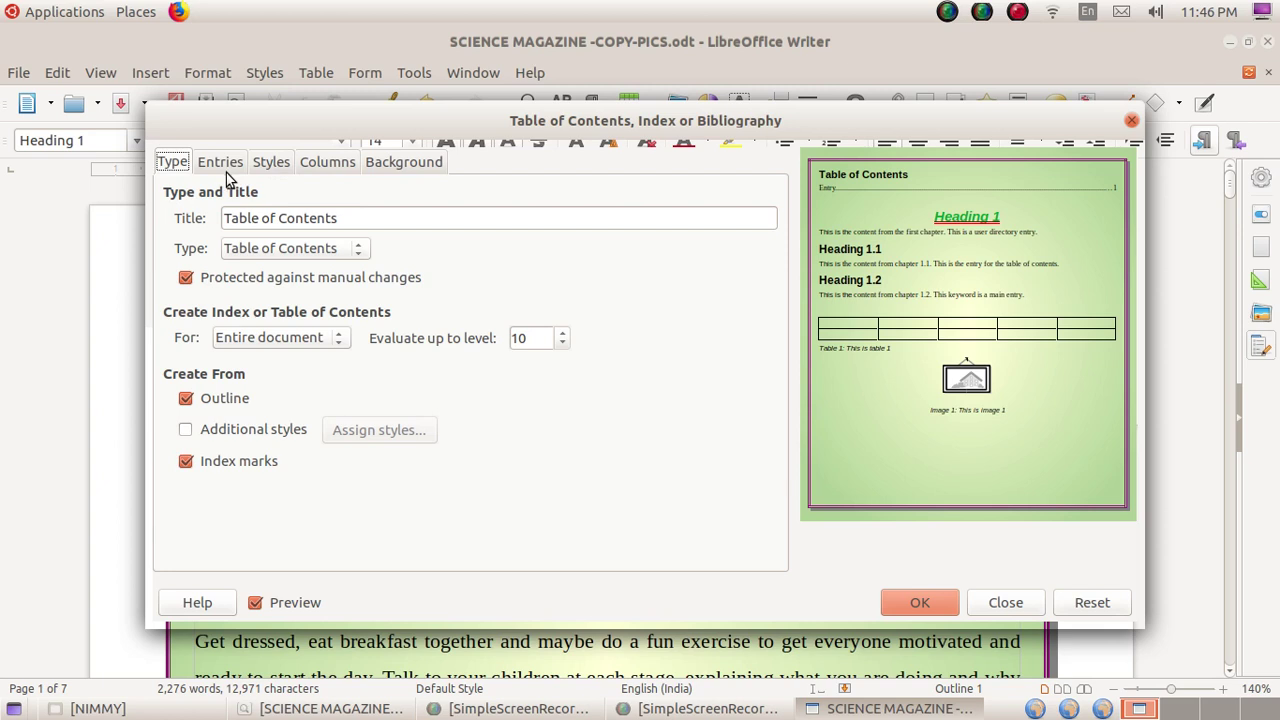
pyautogui.click(403, 163)
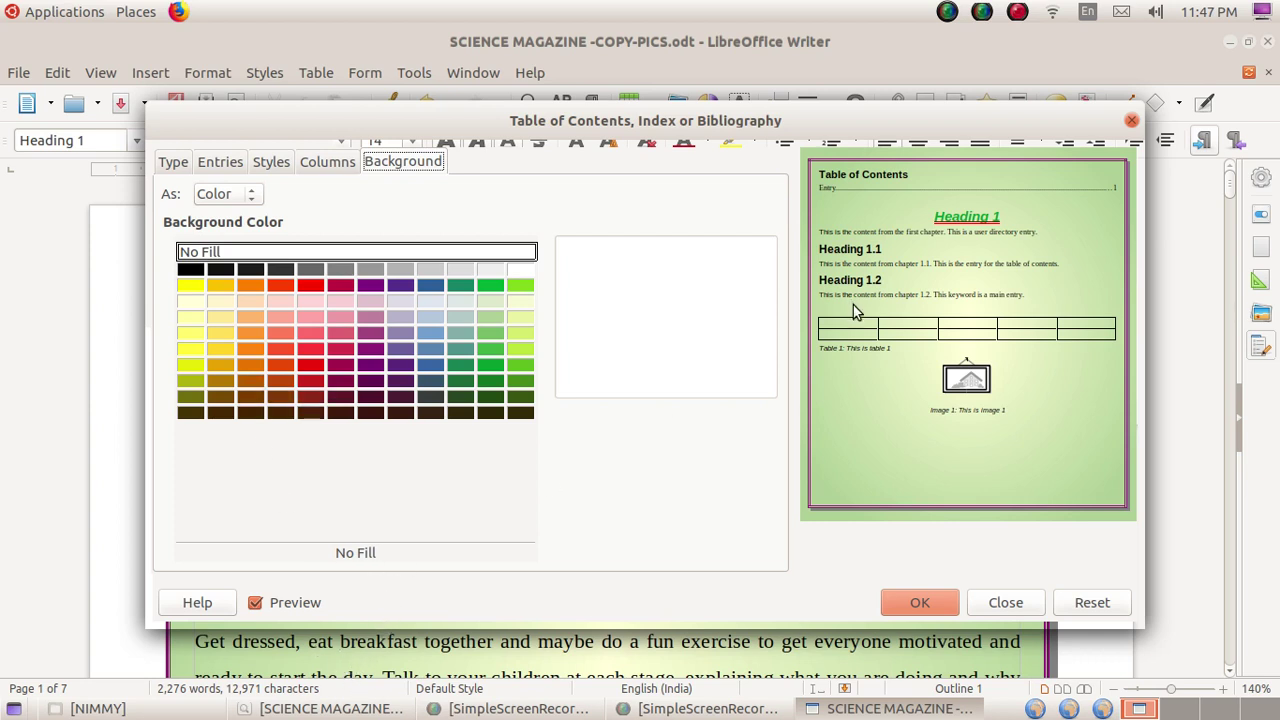
pyautogui.click(499, 338)
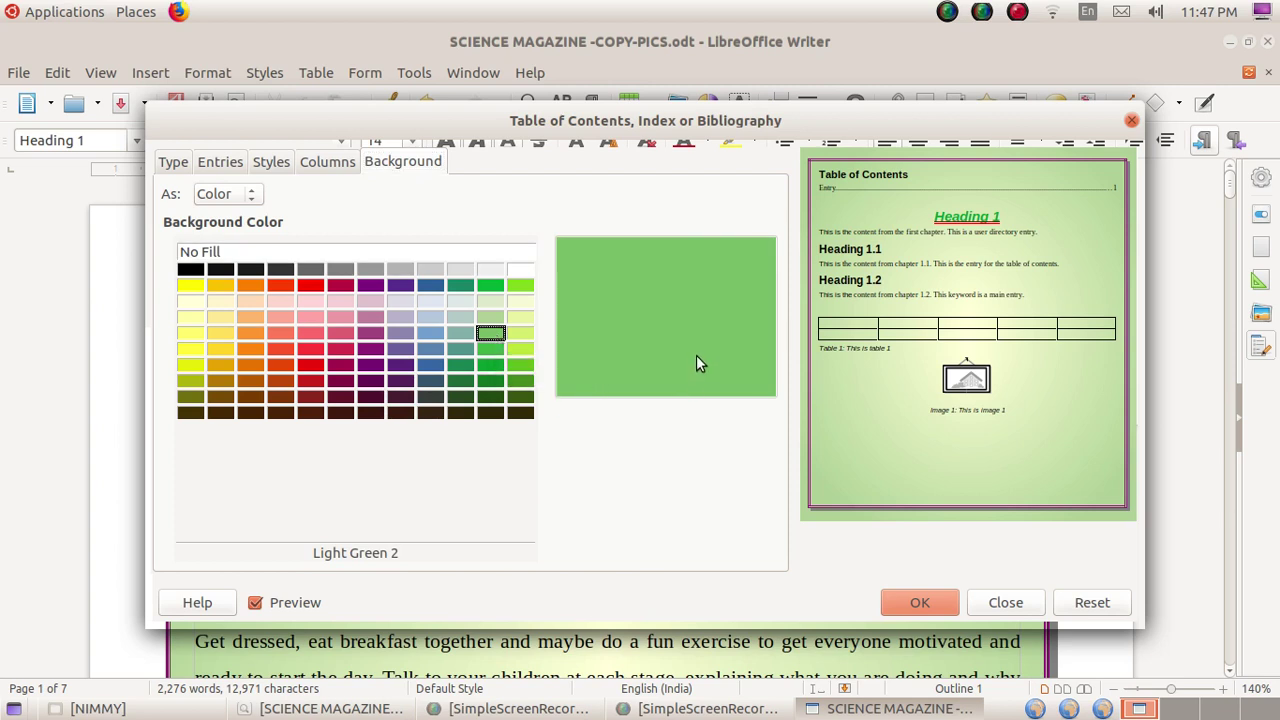
pyautogui.click(489, 318)
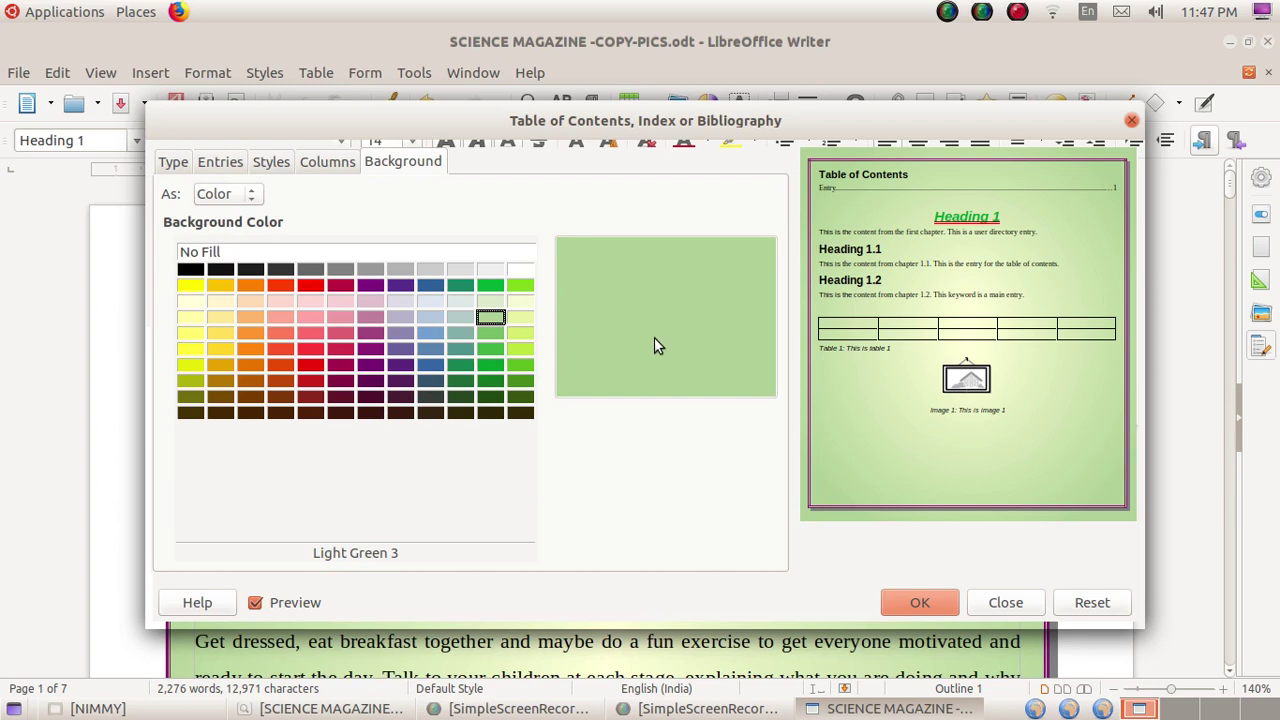
pyautogui.click(919, 604)
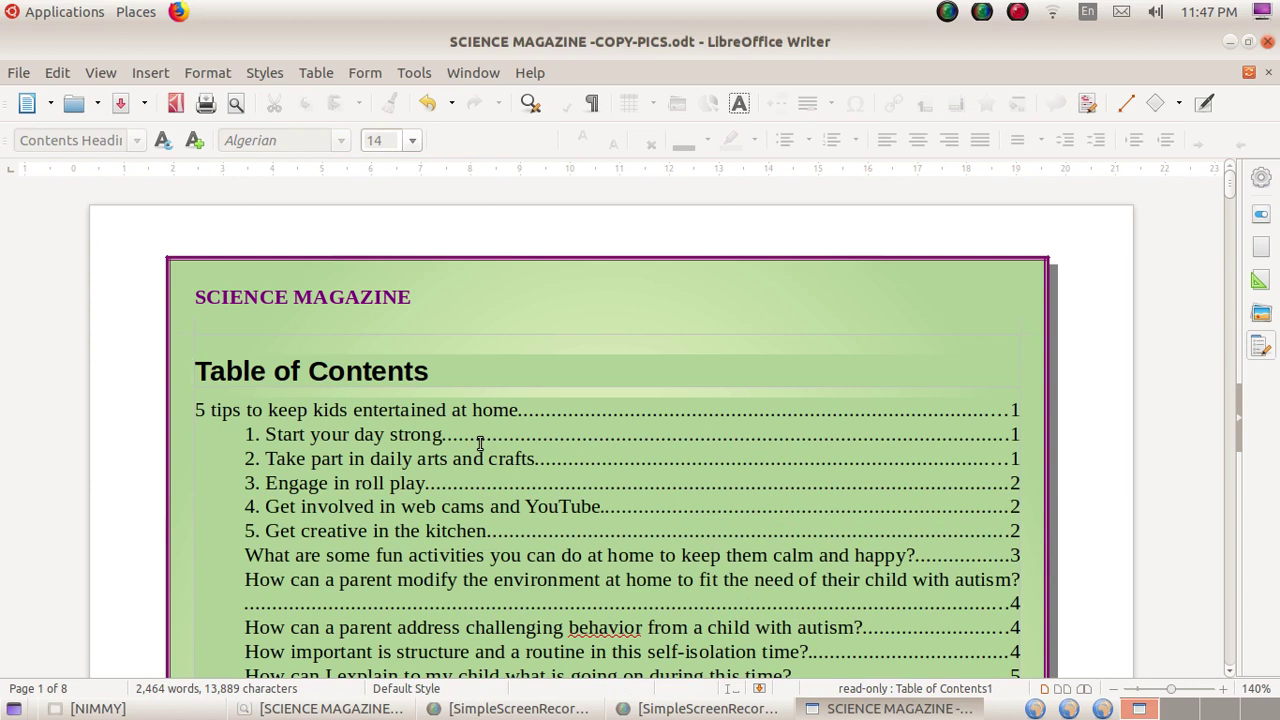
# - Review the inserted table of contents and compare its entries with the headings on the following pages
pyautogui.scroll(-2, 480, 442)
pyautogui.scroll(-1, 480, 442)
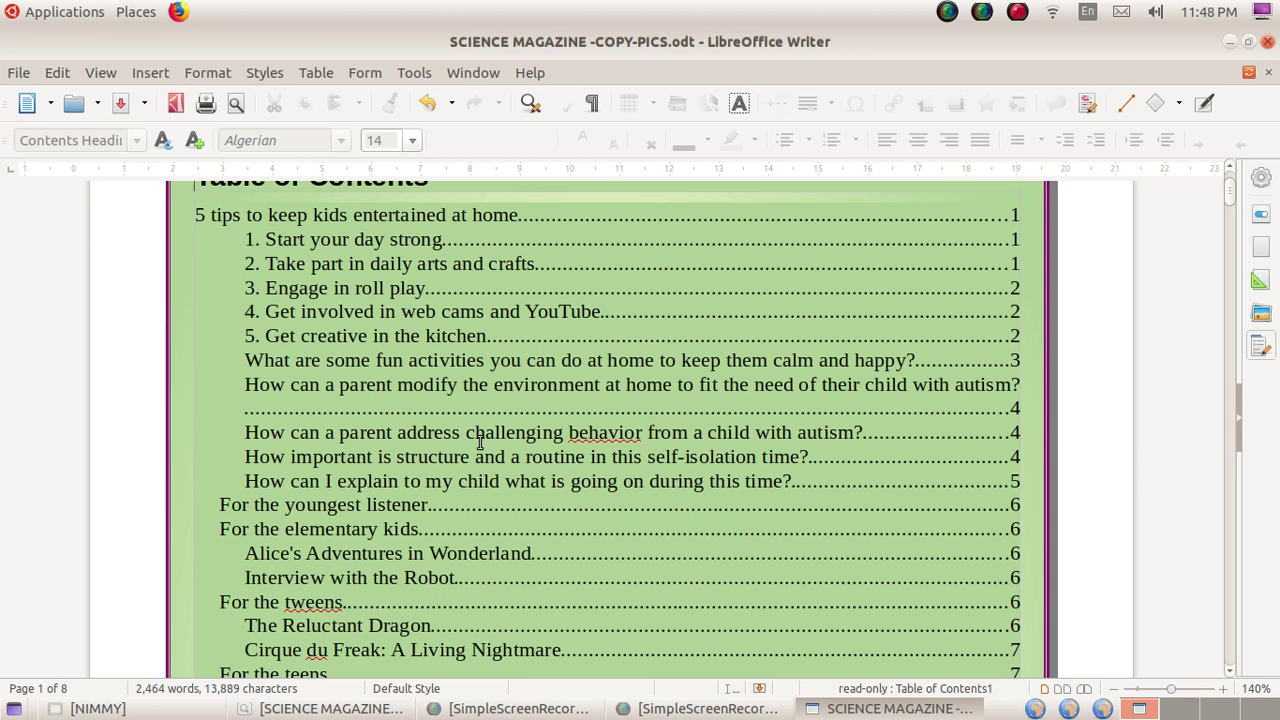
pyautogui.scroll(-10, 480, 441)
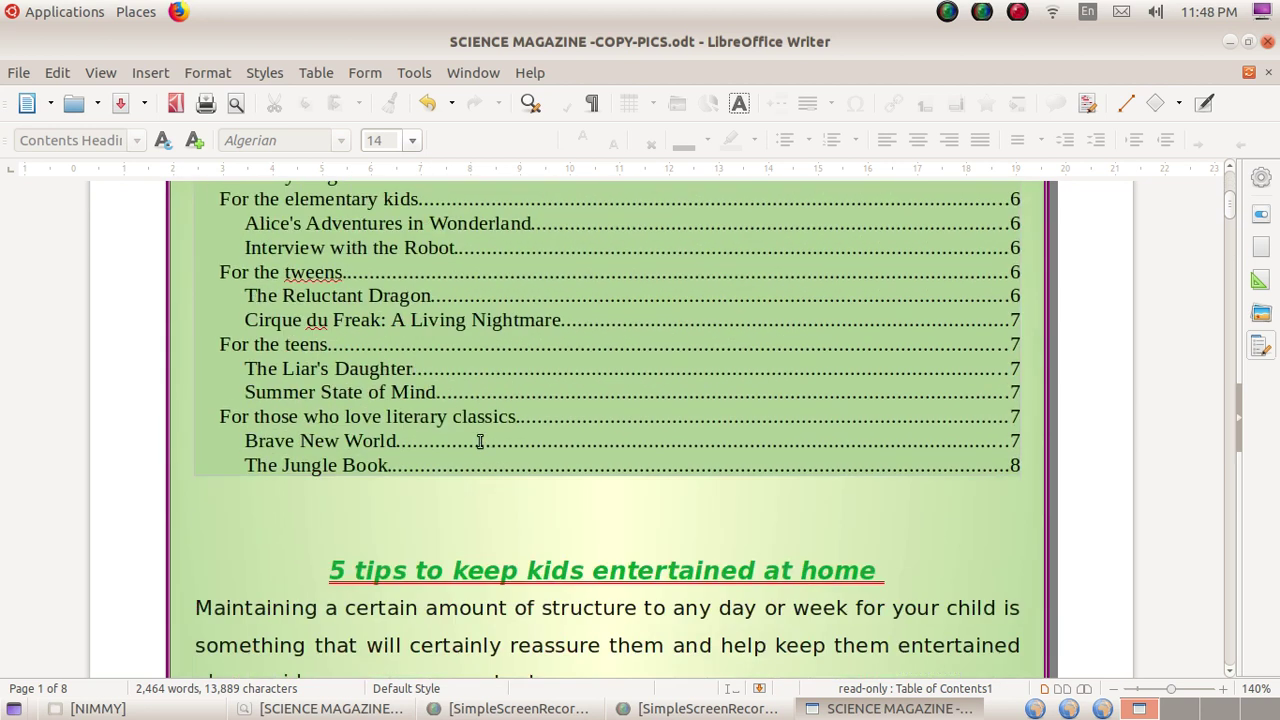
pyautogui.scroll(-20, 480, 441)
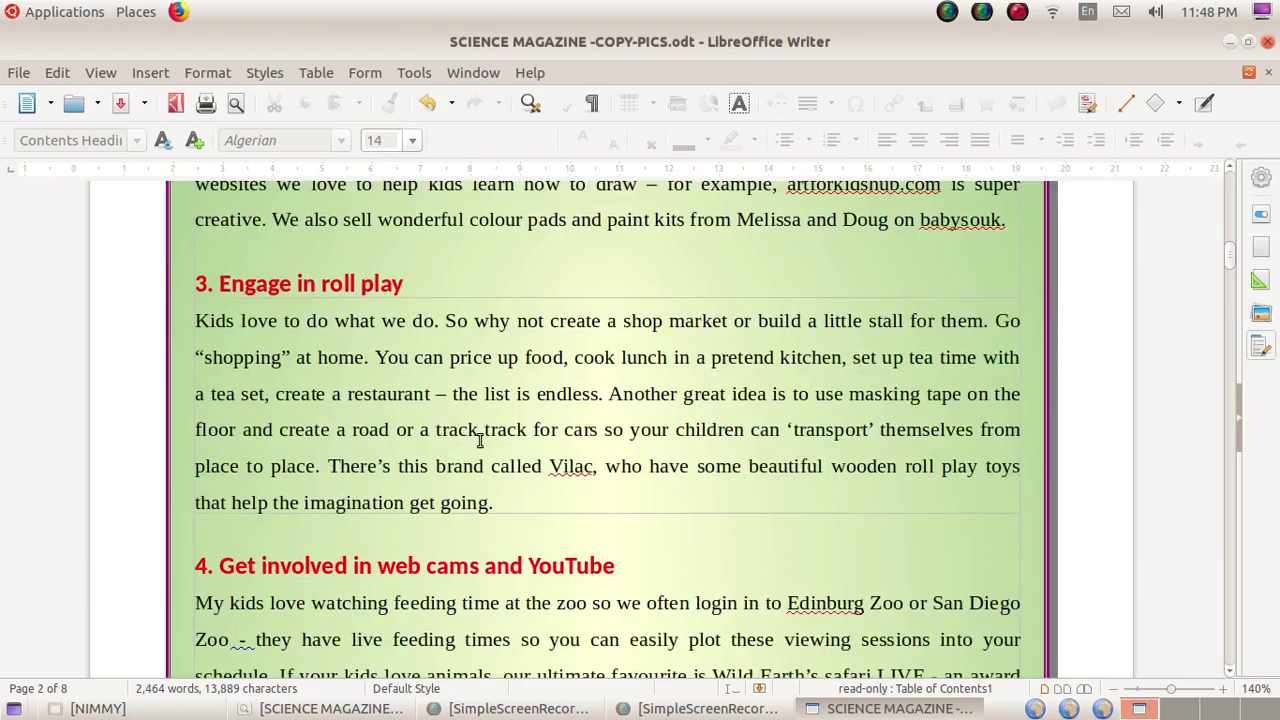
pyautogui.scroll(-20, 480, 441)
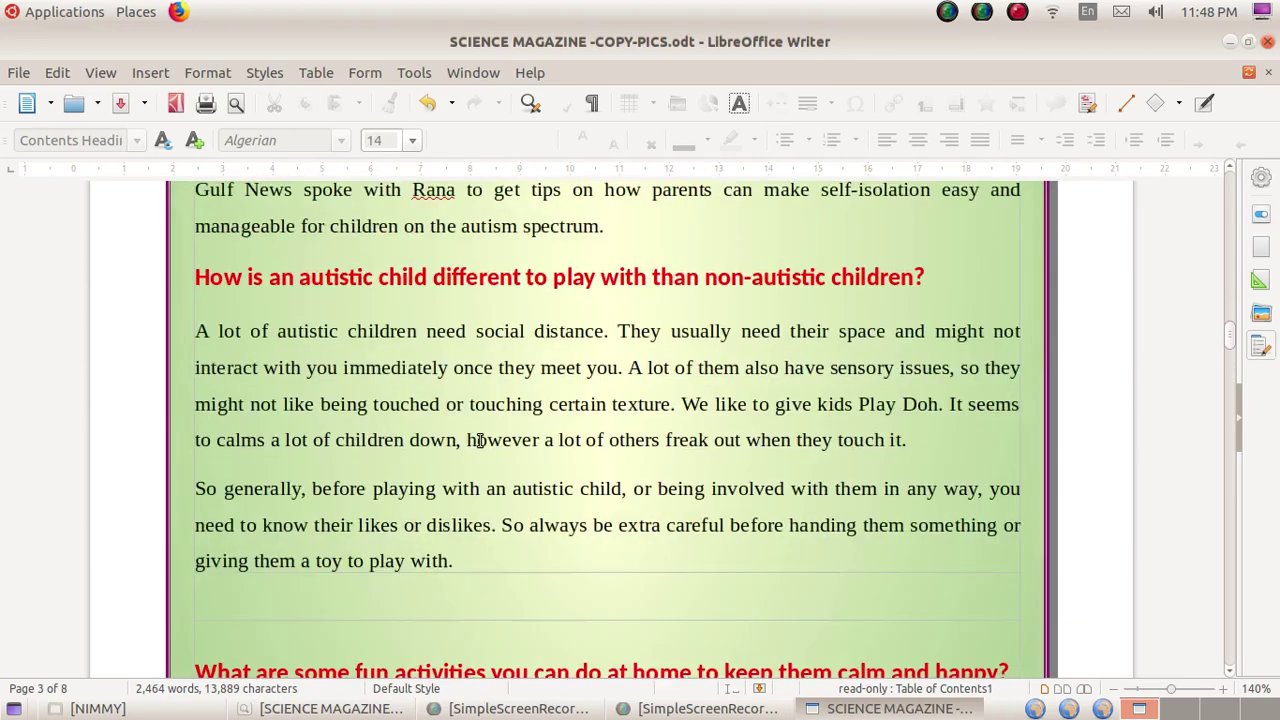
pyautogui.scroll(-5, 480, 441)
pyautogui.scroll(12, 480, 441)
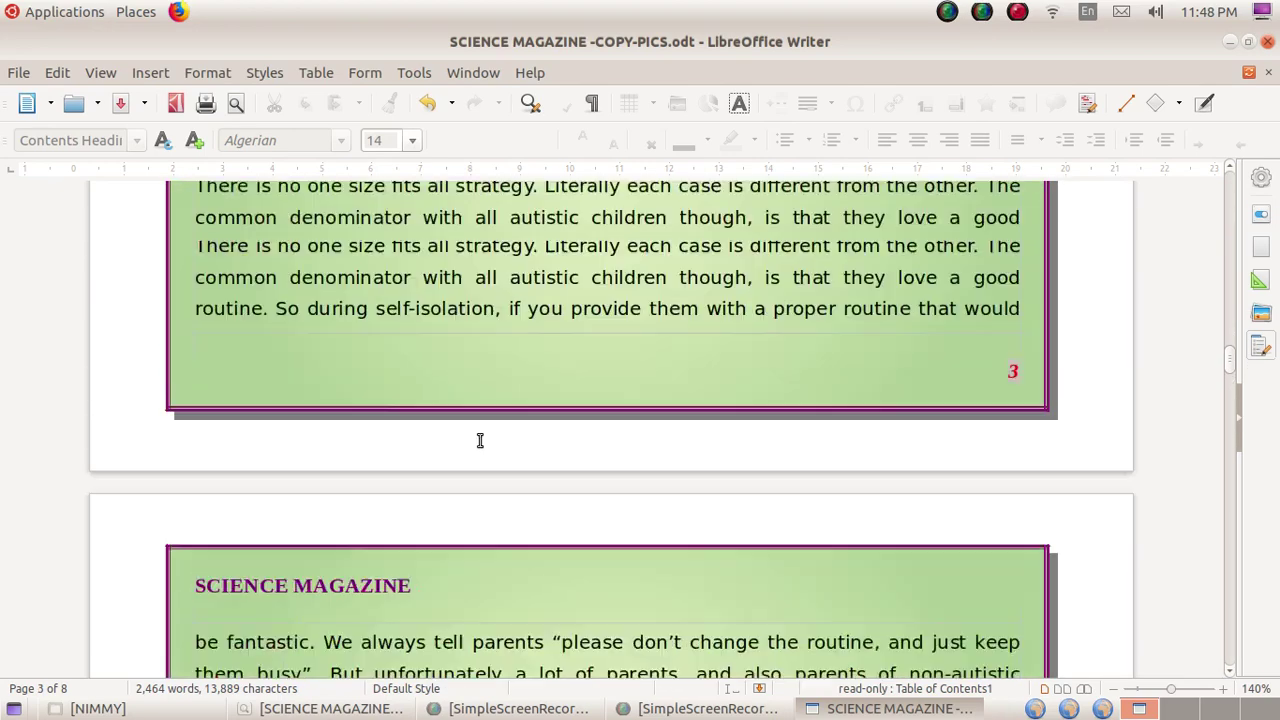
pyautogui.scroll(20, 480, 441)
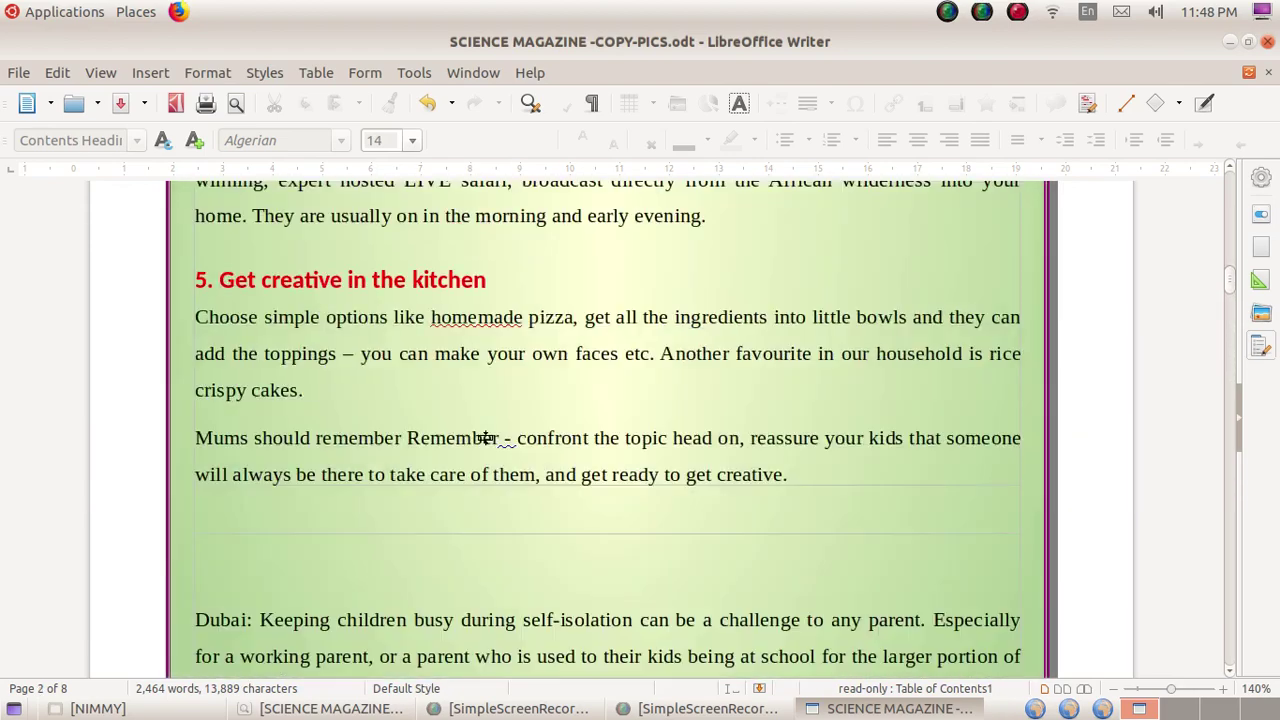
pyautogui.scroll(20, 485, 437)
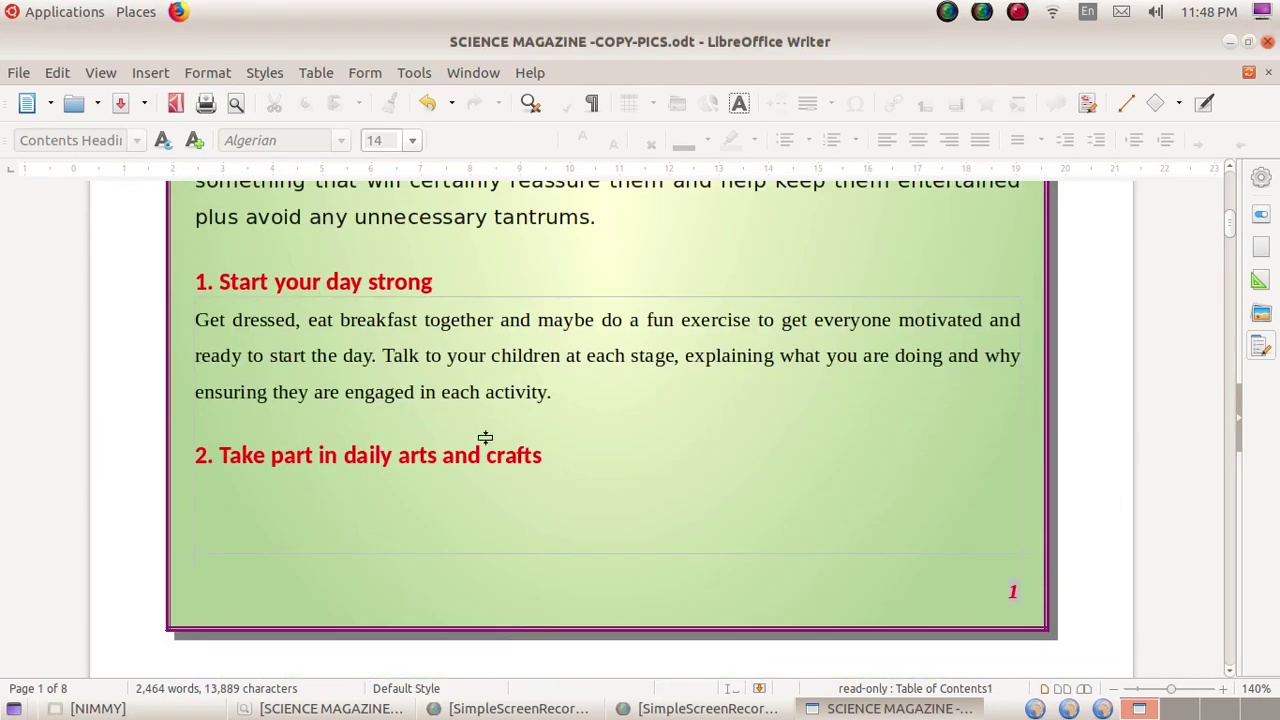
pyautogui.scroll(8, 485, 437)
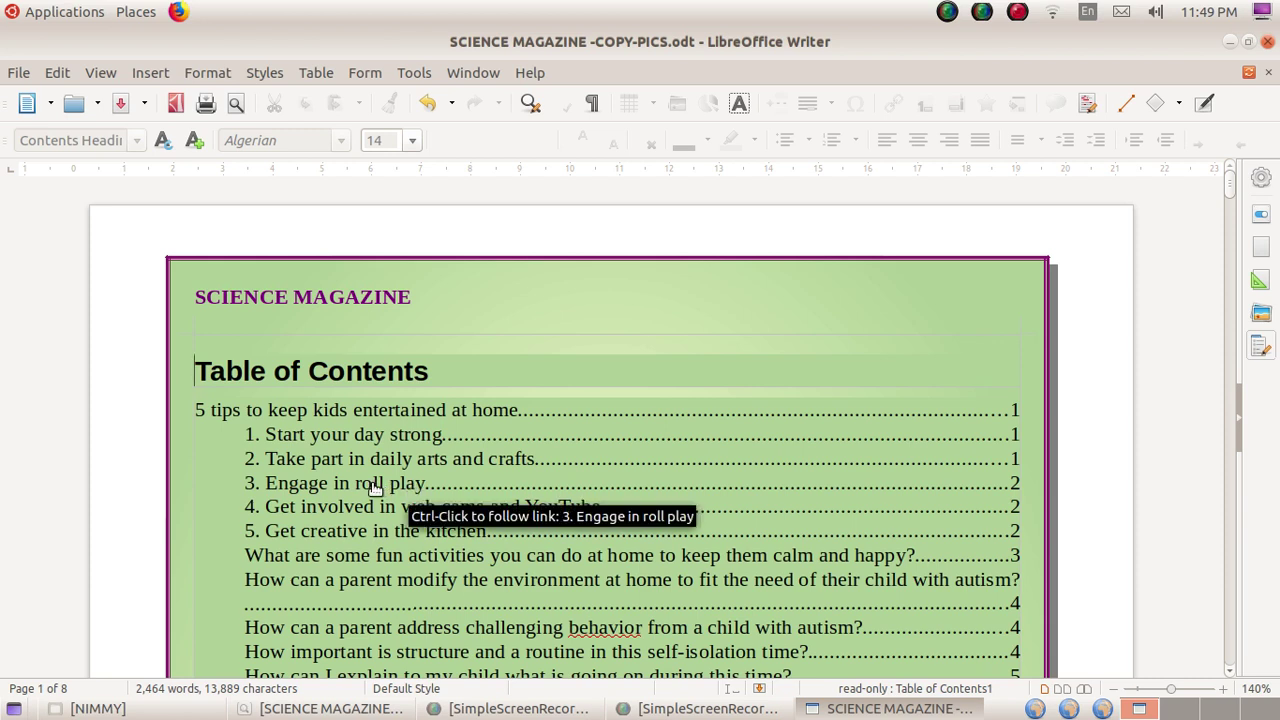
# - Follow the "3. Engage in roll play" link in the table of contents, check its page number, and return to the table
pyautogui.keyDown('ctrl'); pyautogui.click(375, 488); pyautogui.keyUp('ctrl')
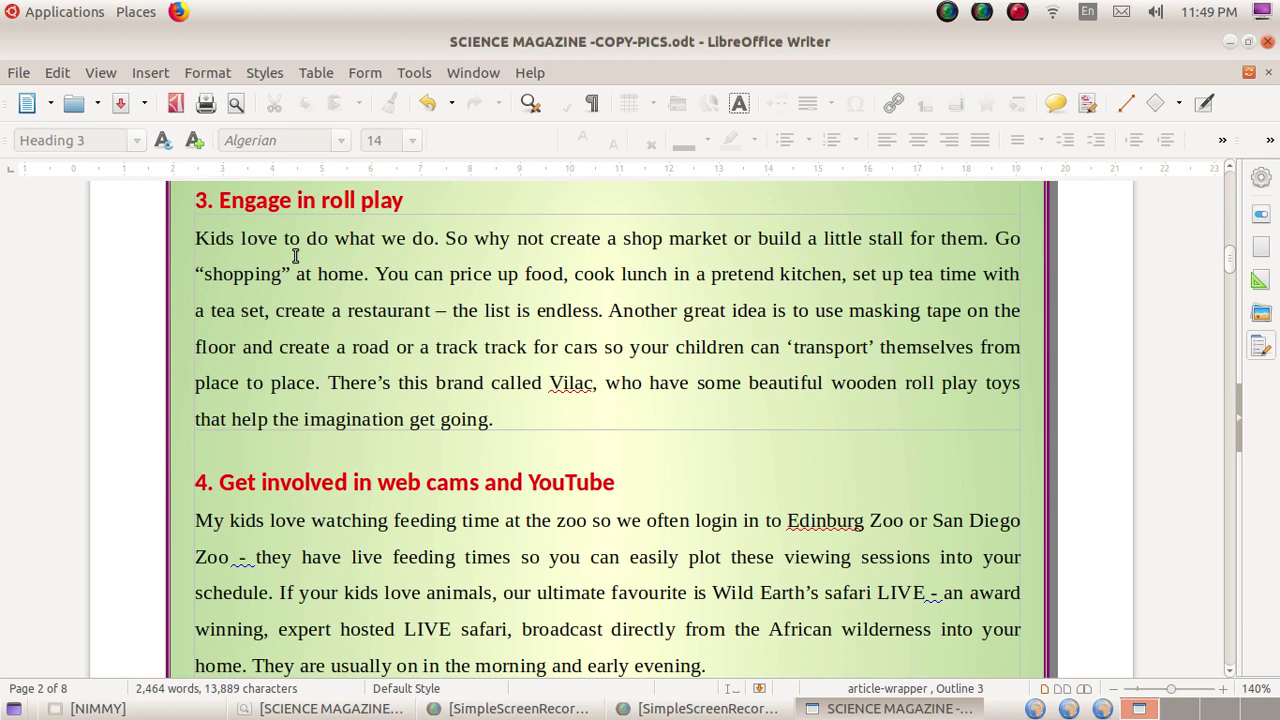
pyautogui.scroll(-10, 418, 292)
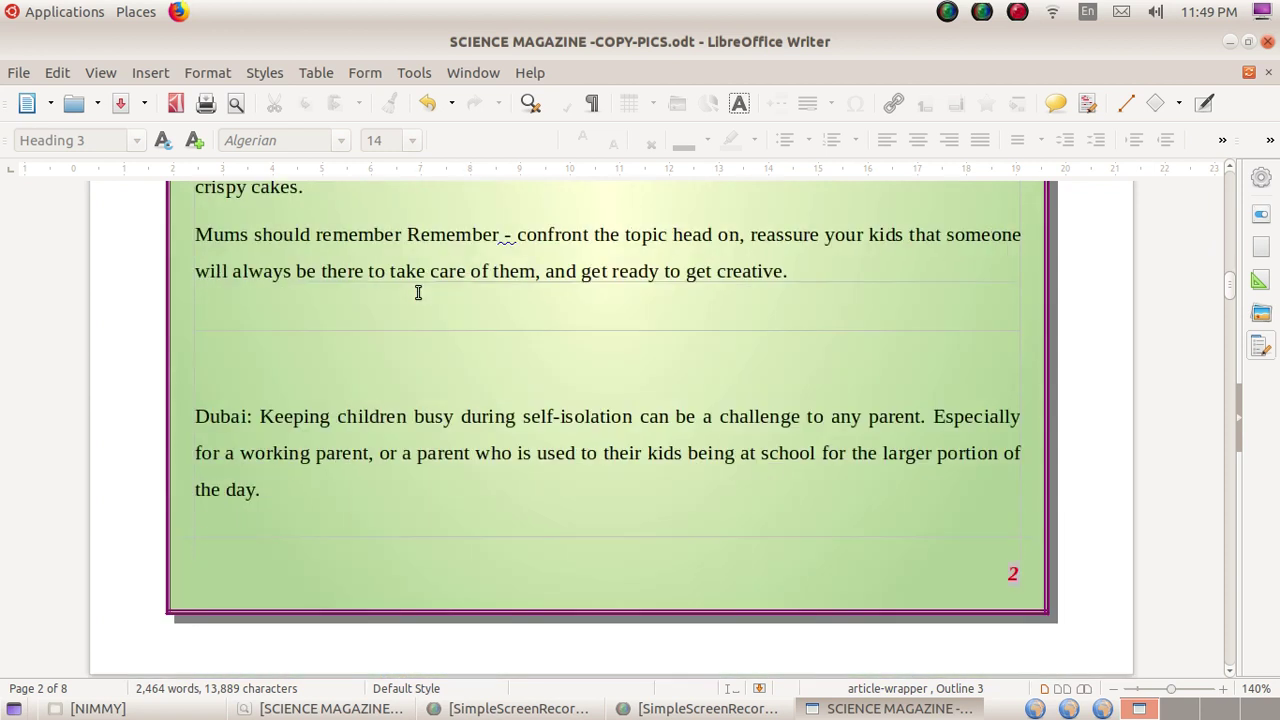
pyautogui.scroll(-1, 418, 292)
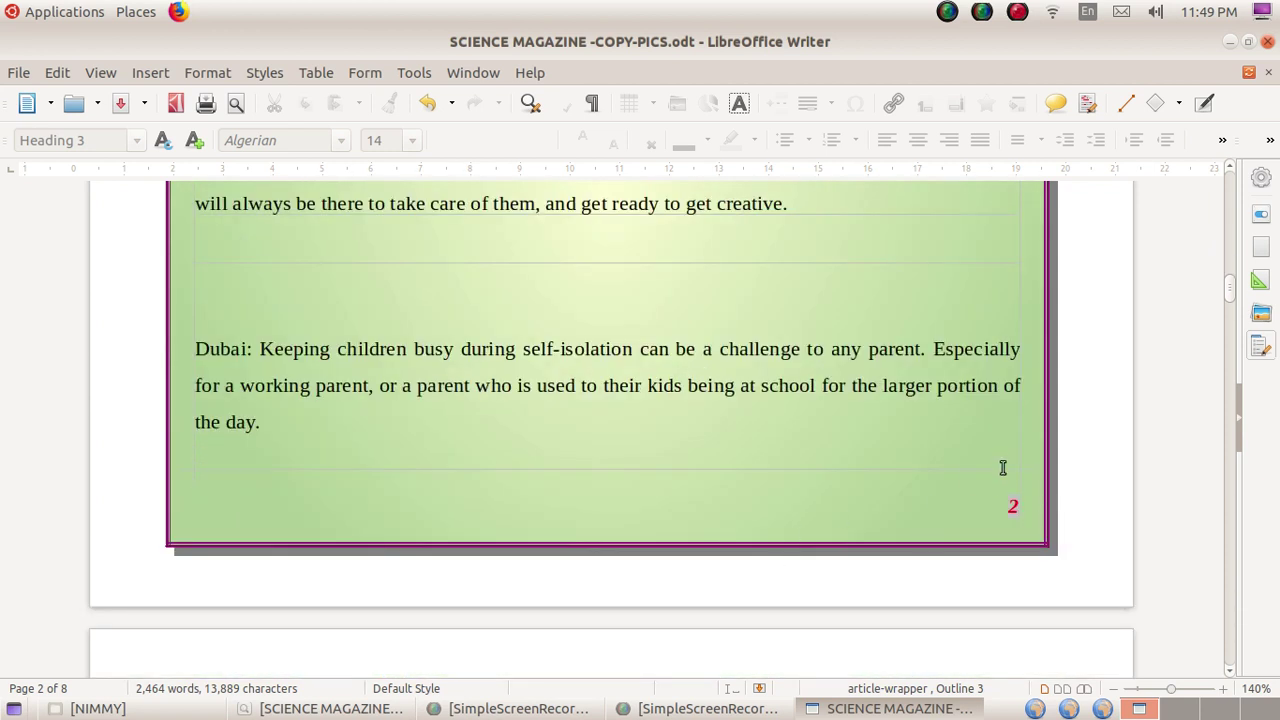
pyautogui.scroll(8, 690, 370)
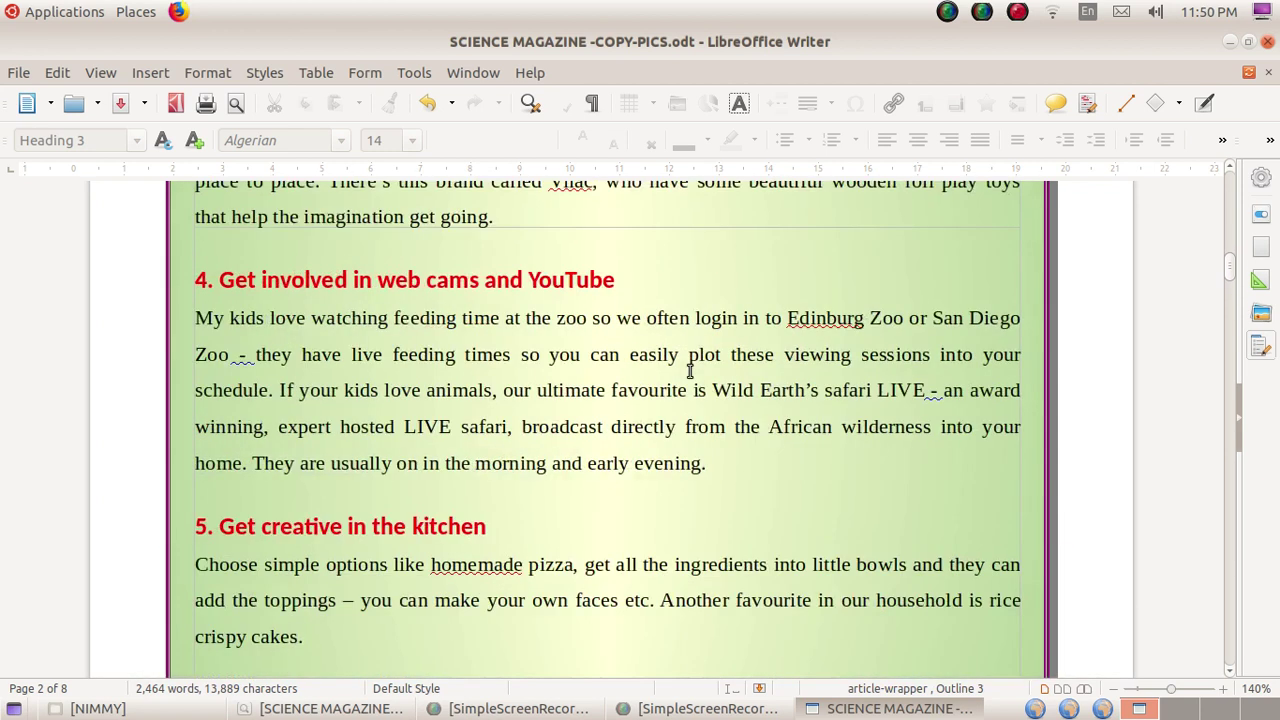
pyautogui.scroll(15, 690, 370)
pyautogui.scroll(4, 690, 370)
pyautogui.scroll(-4, 690, 370)
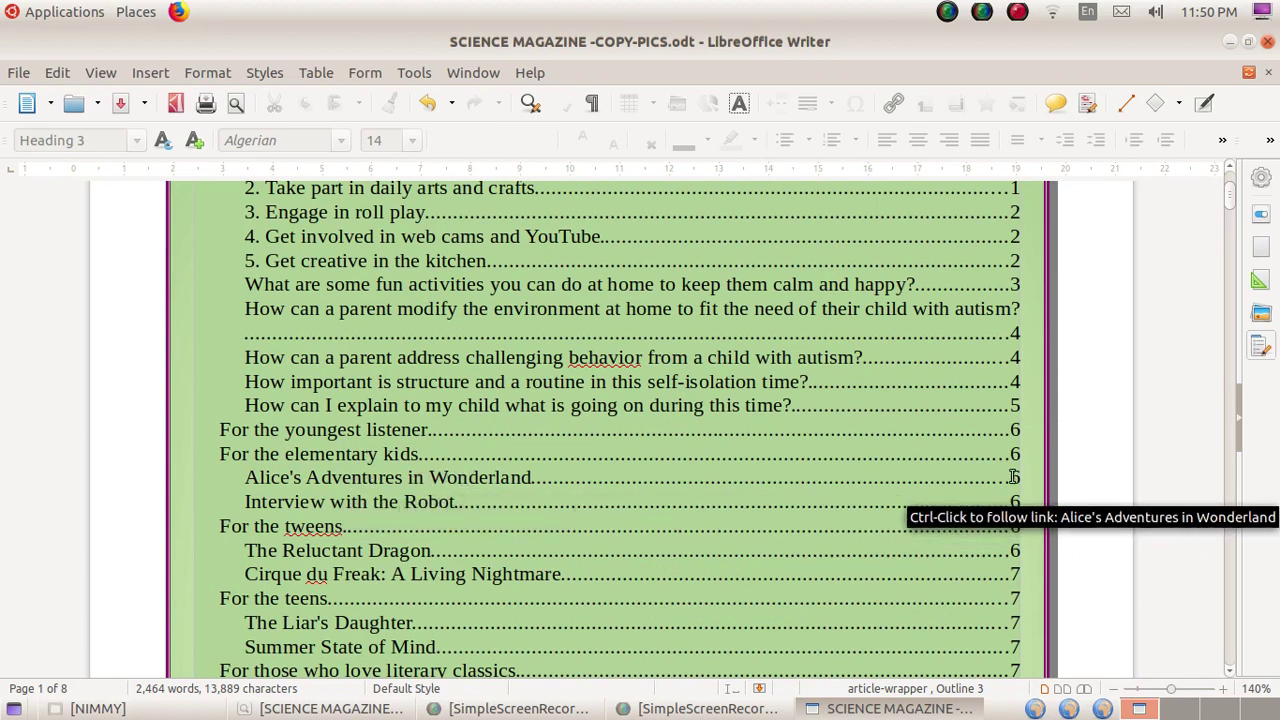
# - Follow the "Alice's Adventures in Wonderland" link in the table of contents, check its page number, and return to the first page
pyautogui.keyDown('ctrl'); pyautogui.click(474, 478); pyautogui.keyUp('ctrl')
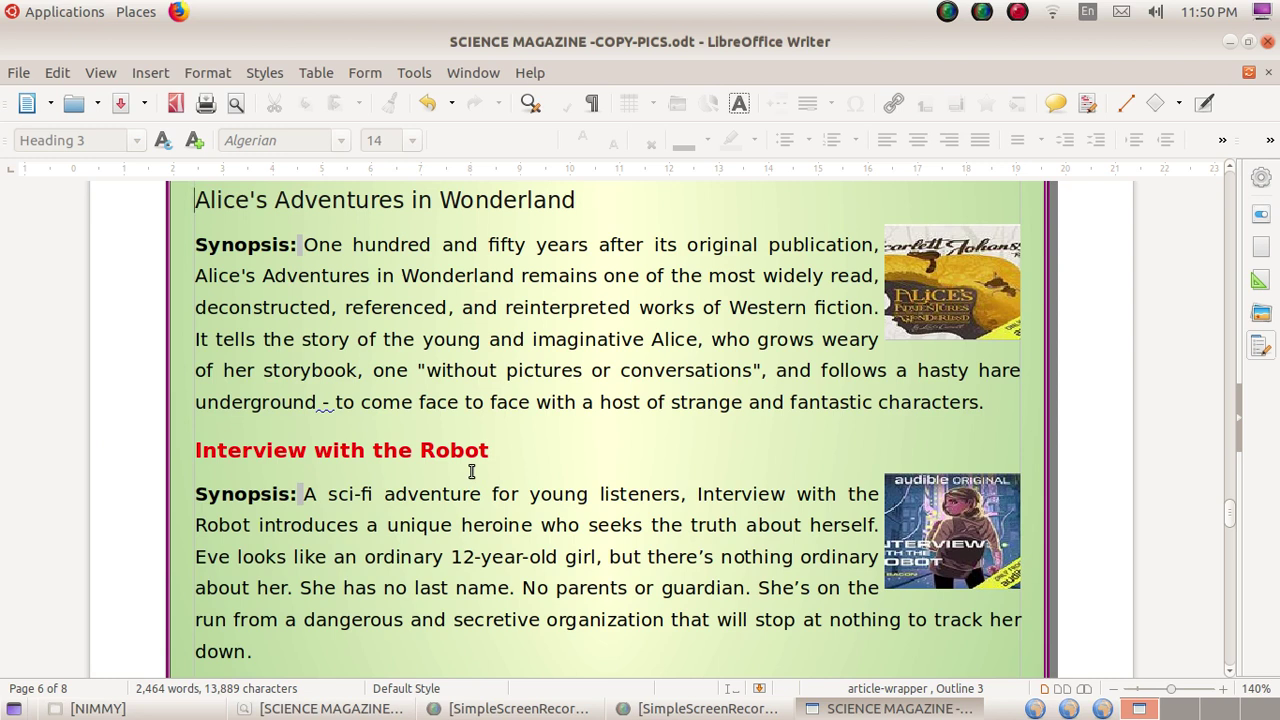
pyautogui.scroll(3, 395, 338)
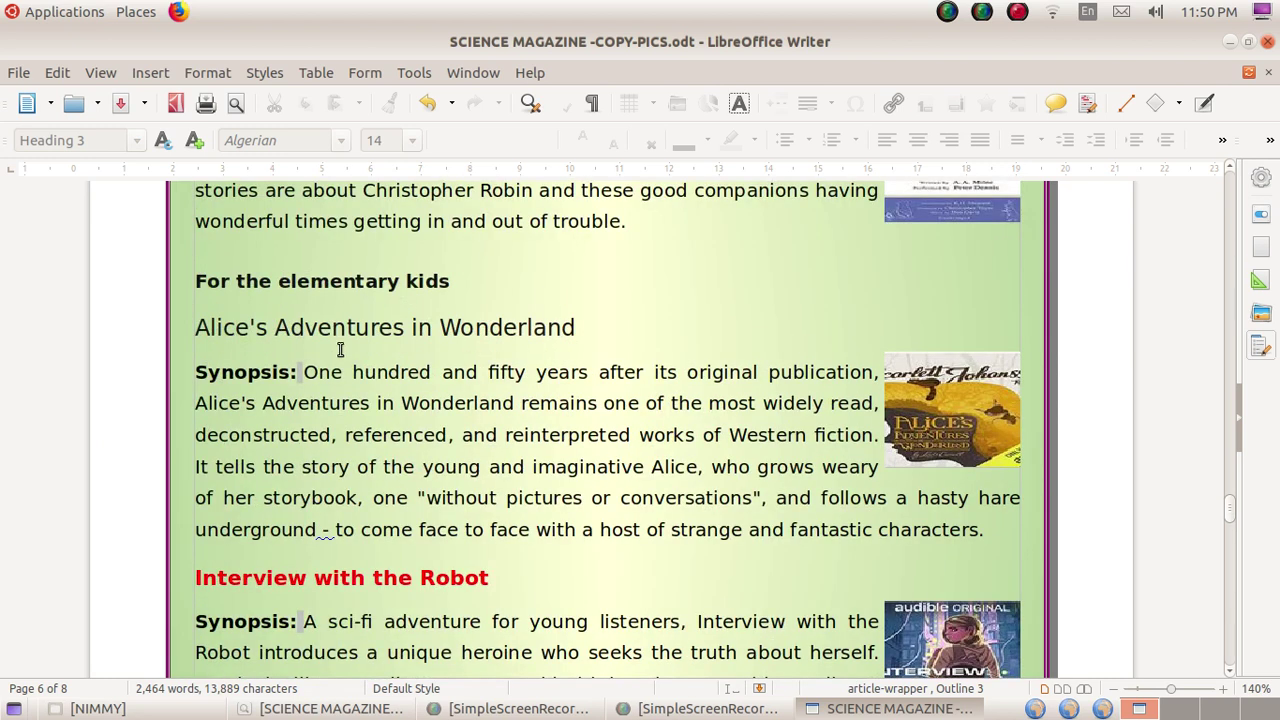
pyautogui.scroll(-1, 277, 347)
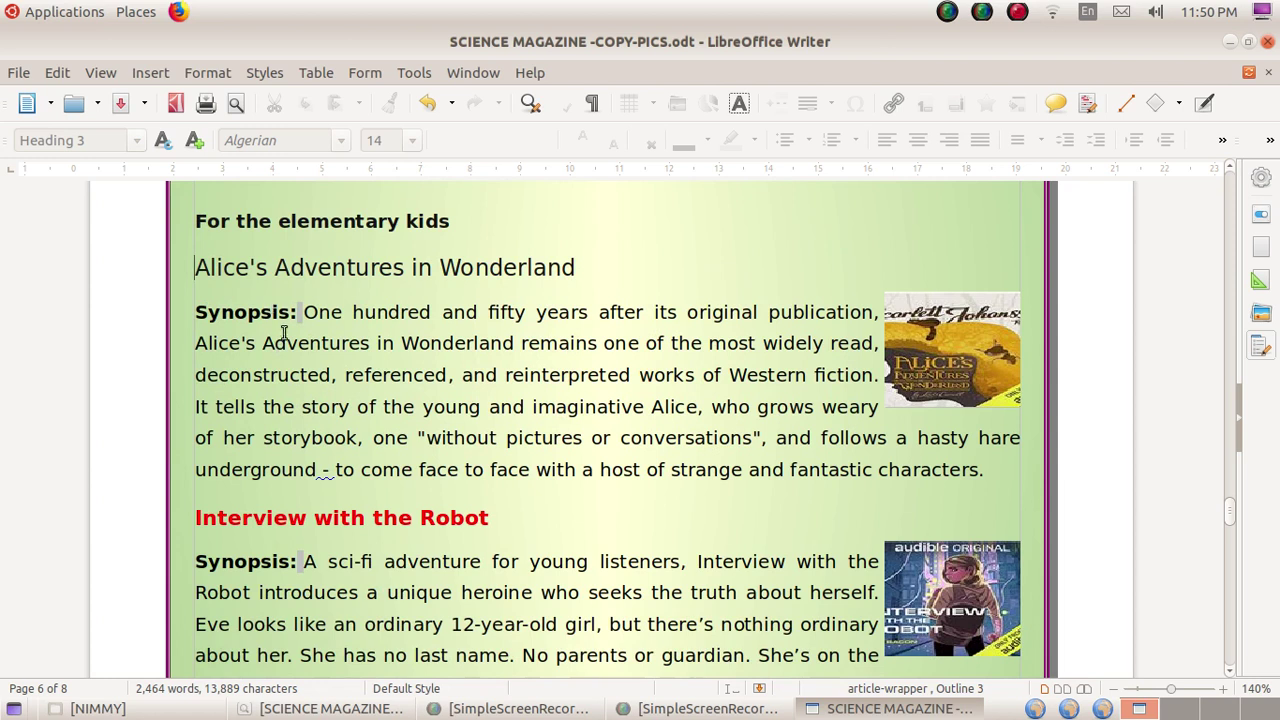
pyautogui.scroll(-3, 381, 334)
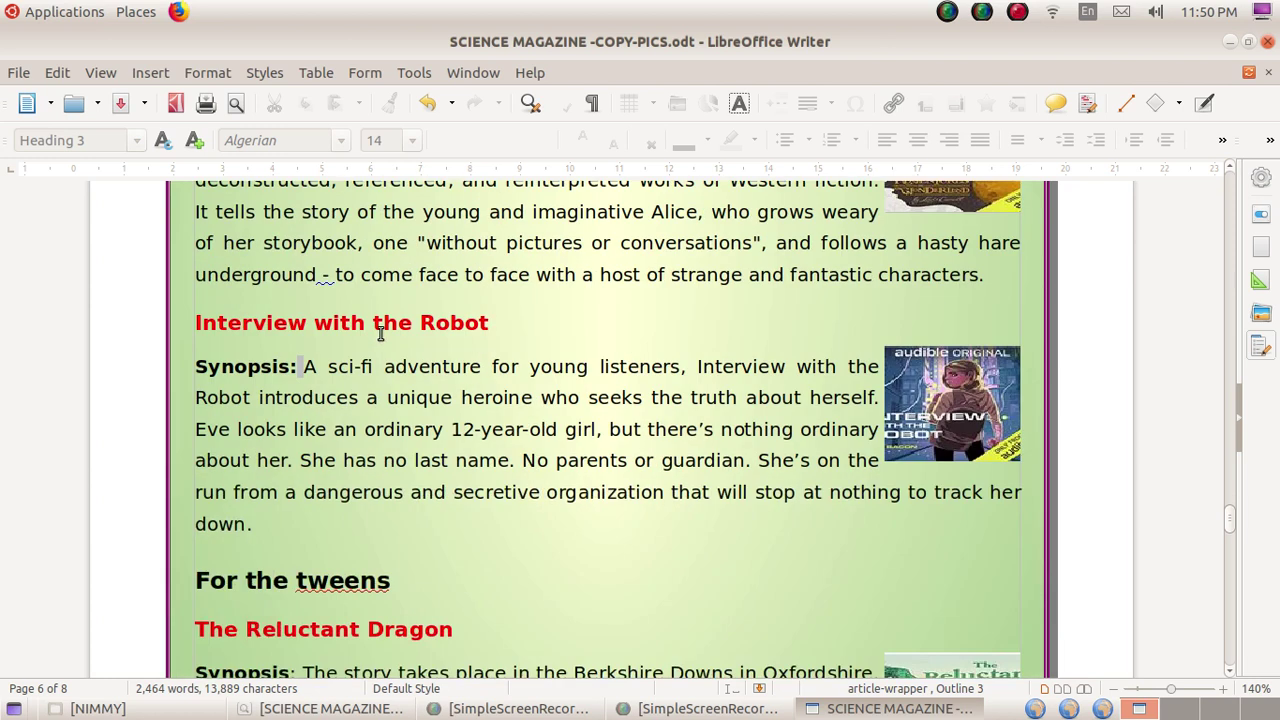
pyautogui.scroll(3, 381, 335)
pyautogui.scroll(-9, 381, 334)
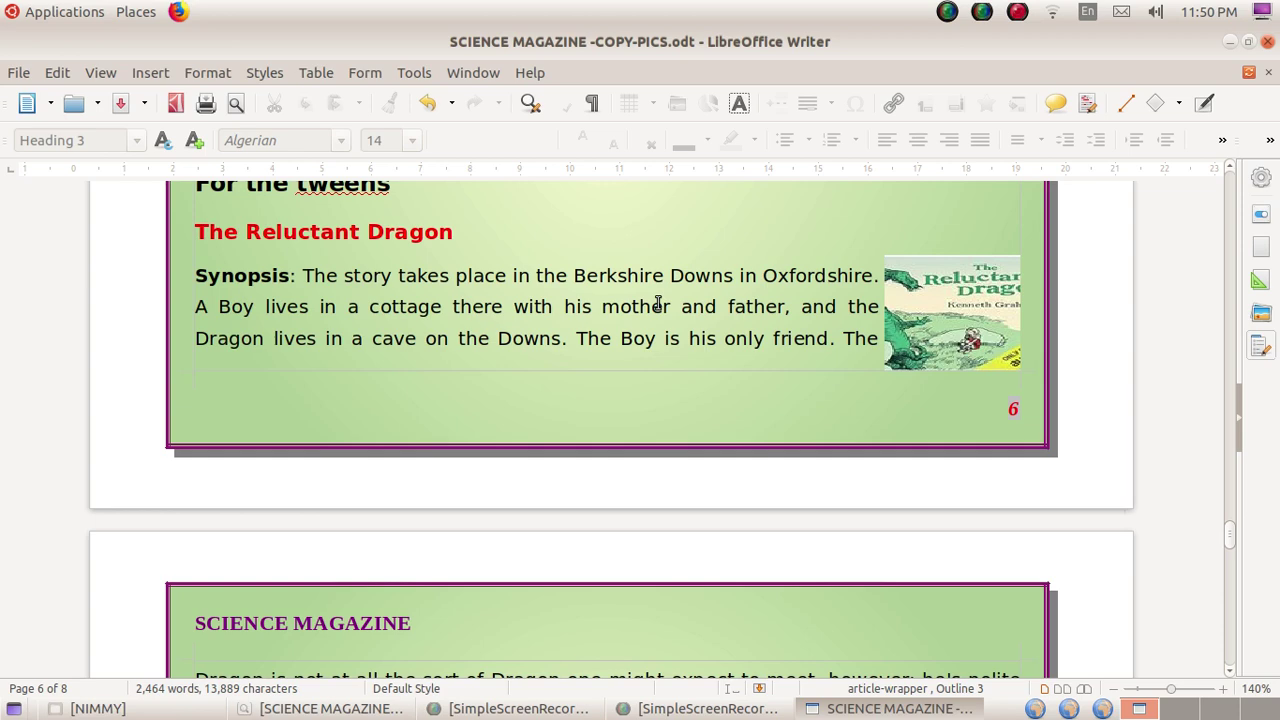
pyautogui.scroll(20, 657, 302)
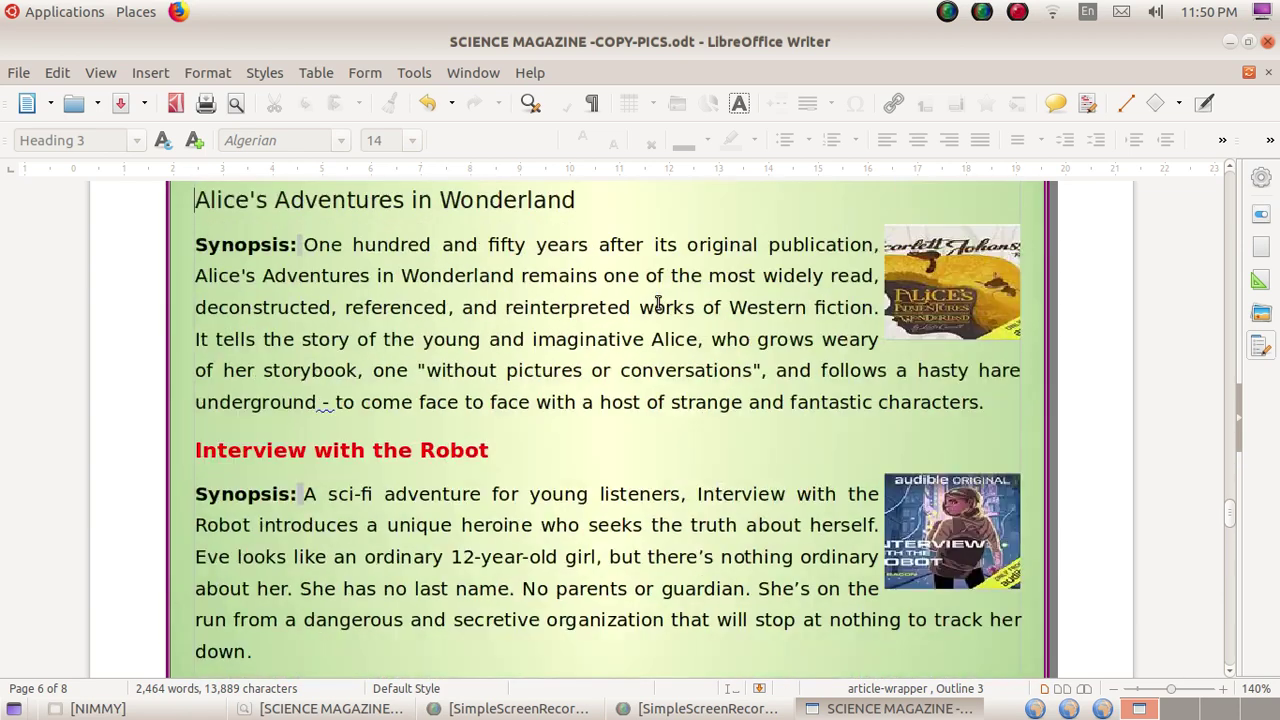
pyautogui.scroll(20, 657, 302)
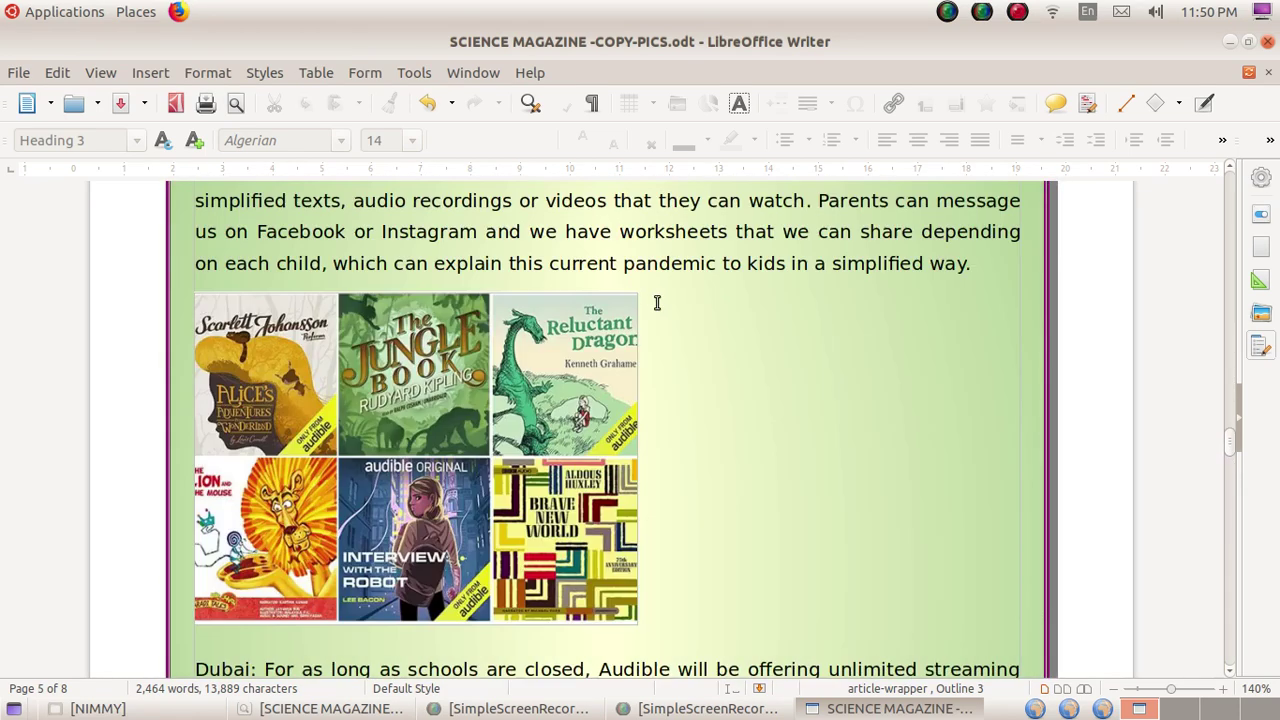
pyautogui.scroll(5, 657, 302)
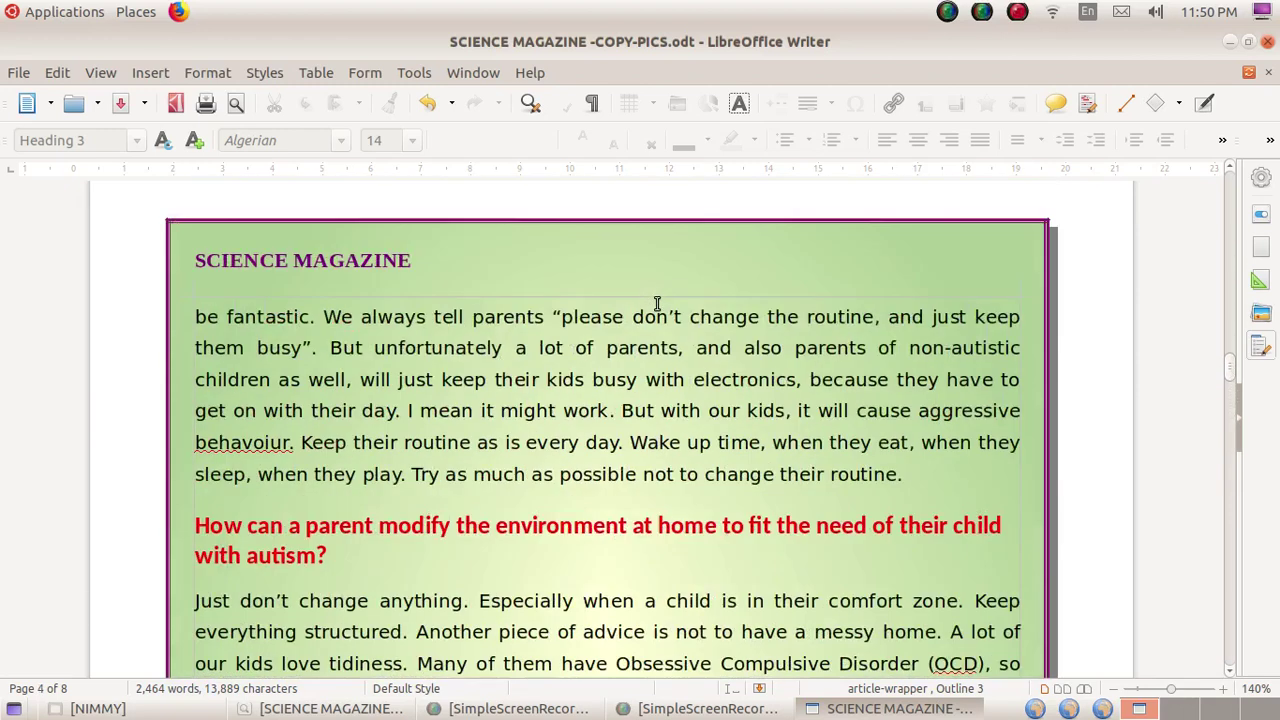
pyautogui.scroll(20, 657, 302)
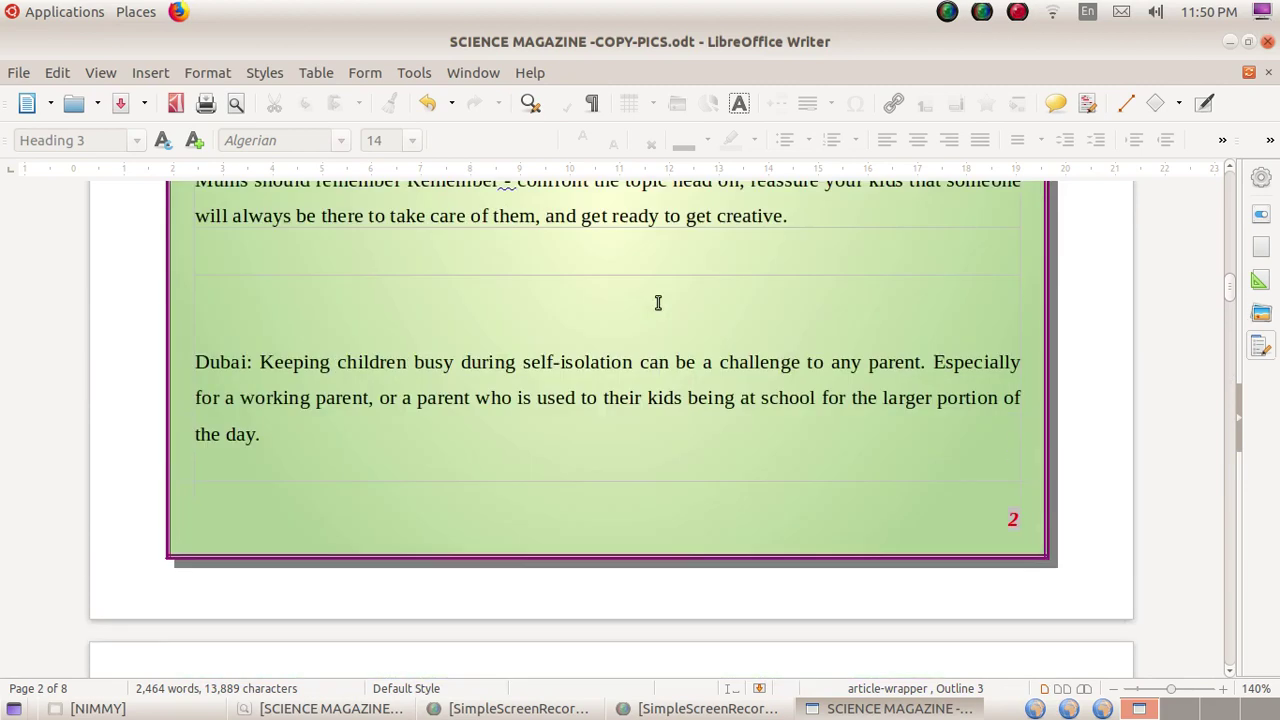
pyautogui.scroll(20, 658, 303)
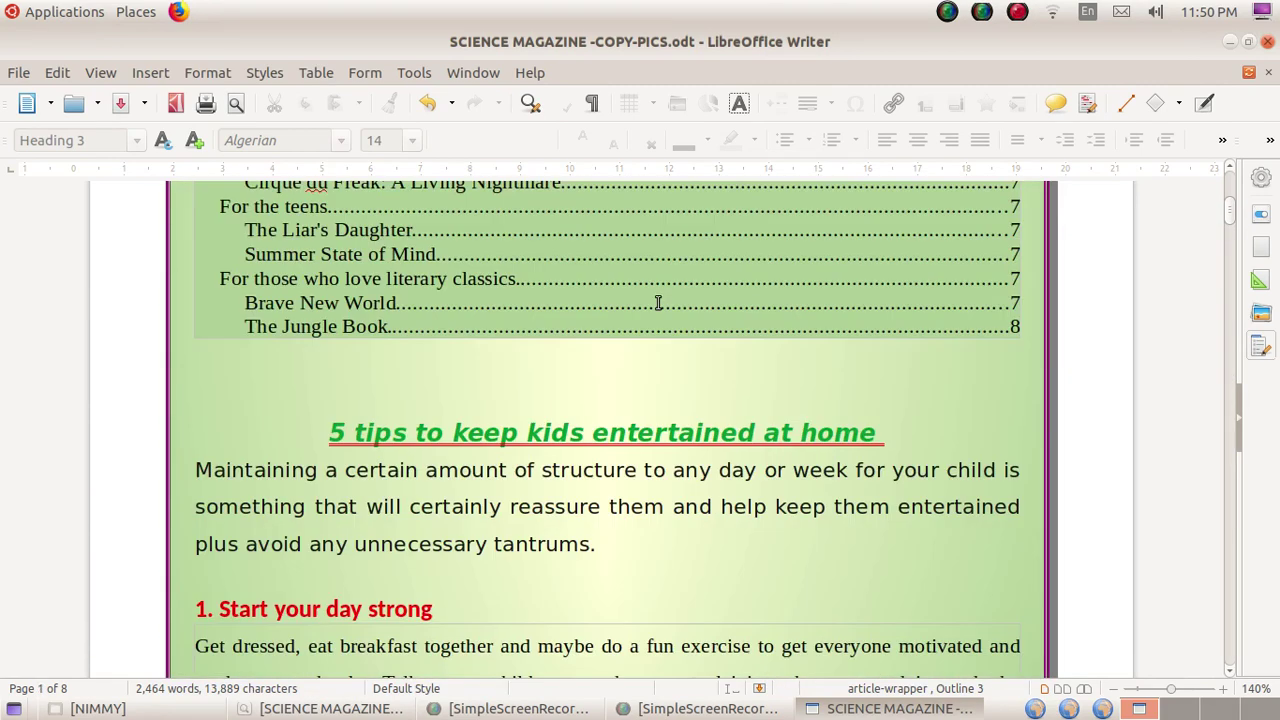
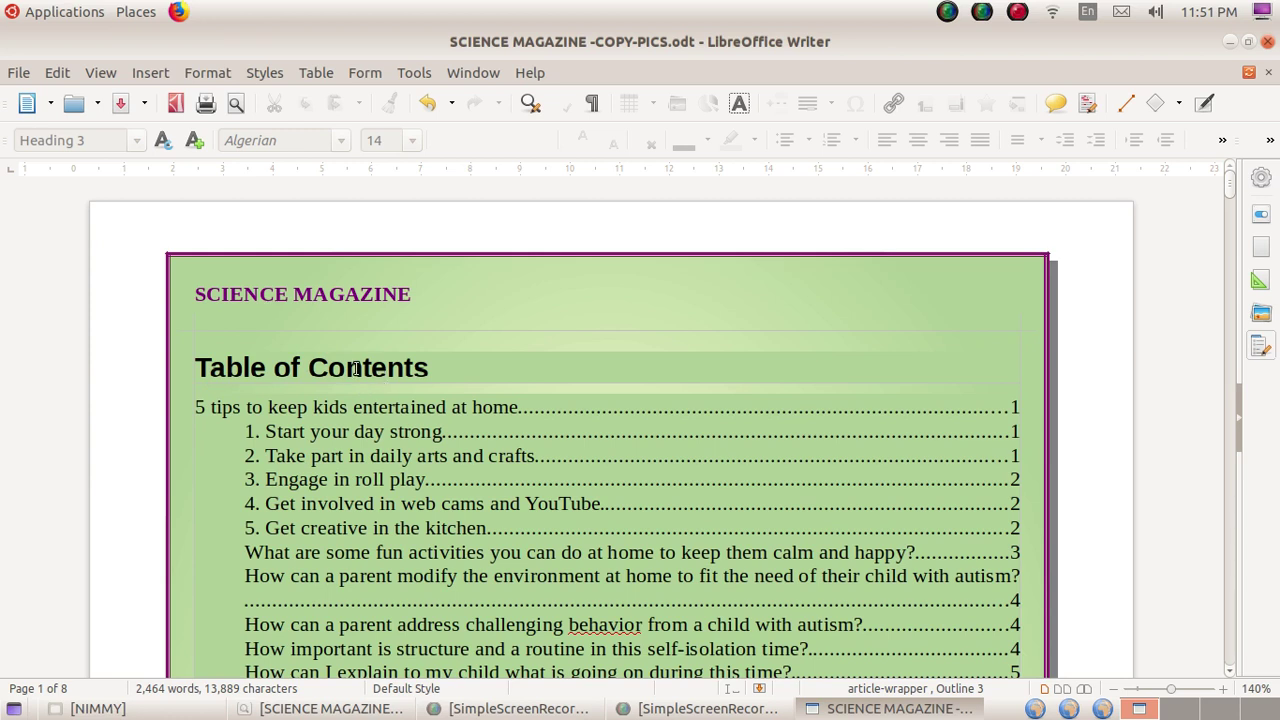
pyautogui.click(257, 369)
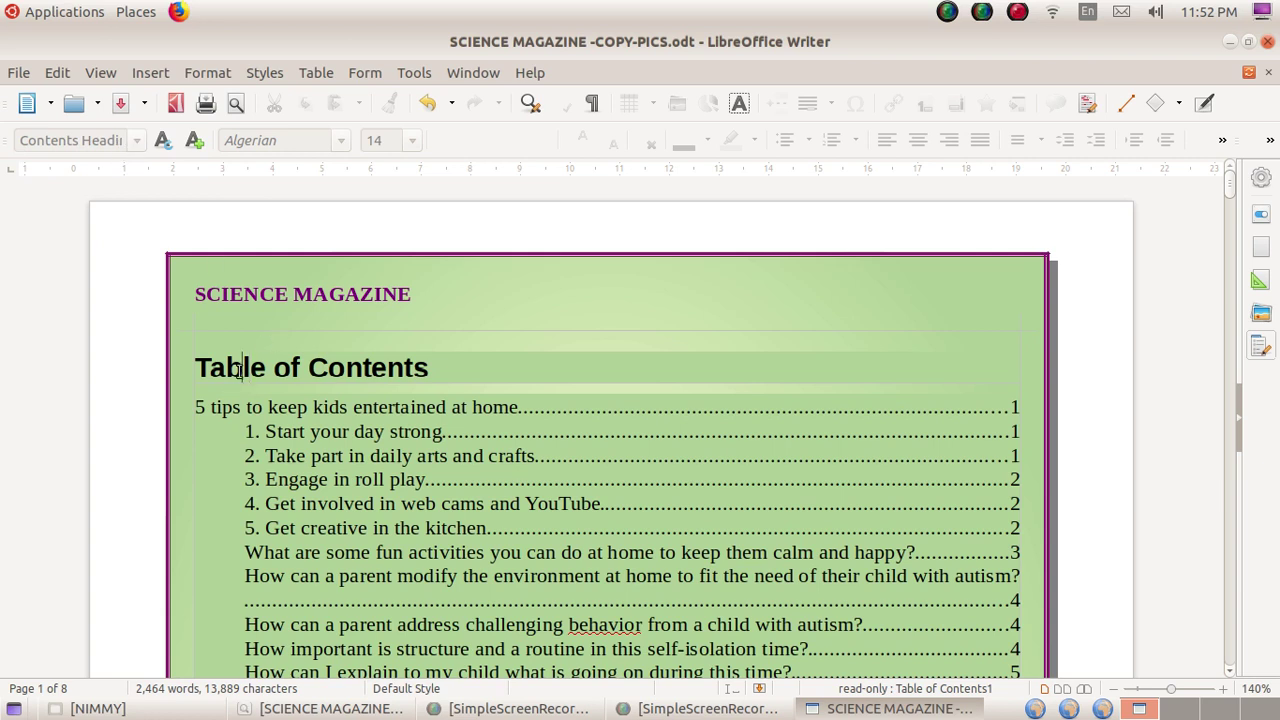
pyautogui.moveTo(460, 365); pyautogui.dragTo(194, 372)
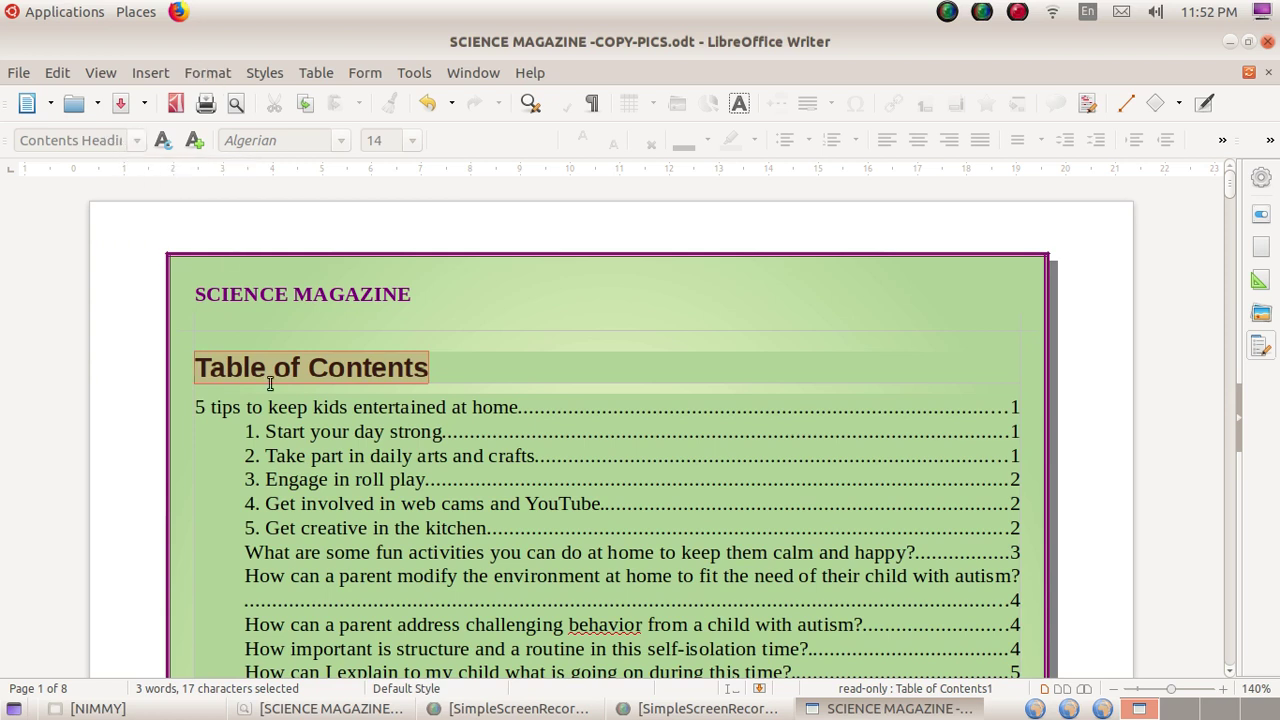
pyautogui.click(375, 404)
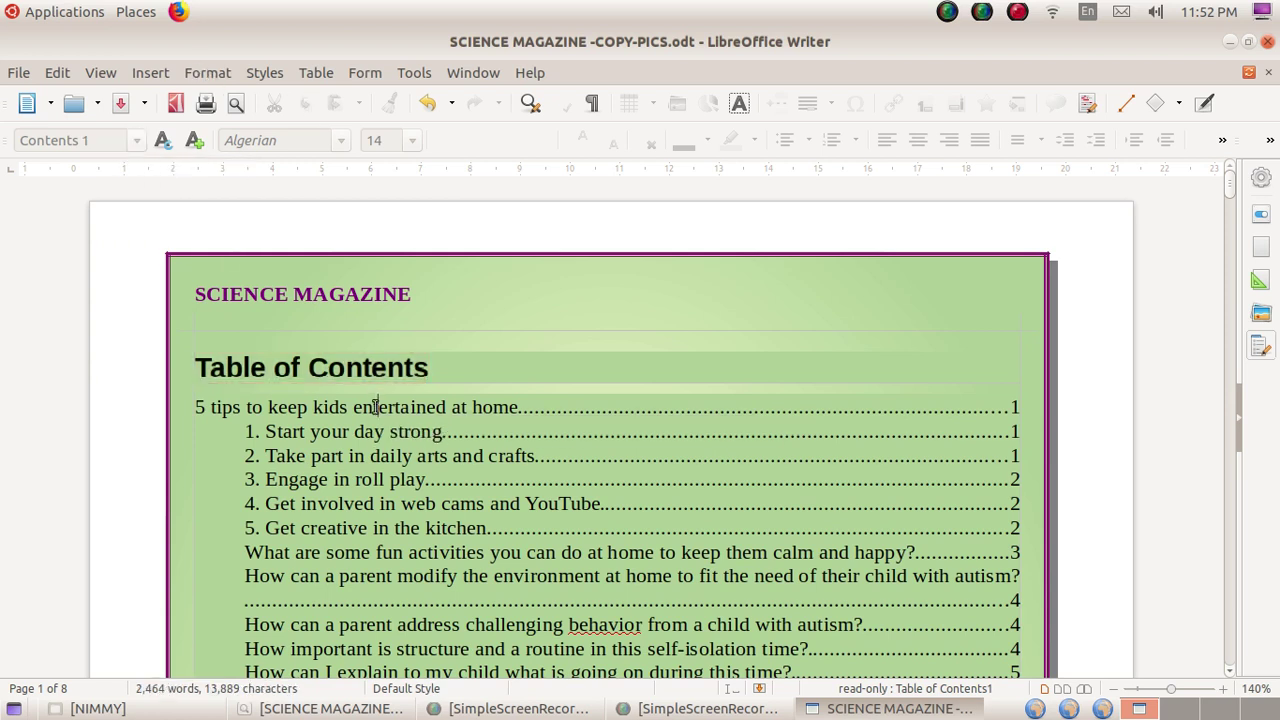
pyautogui.click(222, 405)
pyautogui.click(302, 366)
pyautogui.rightClick(215, 377)
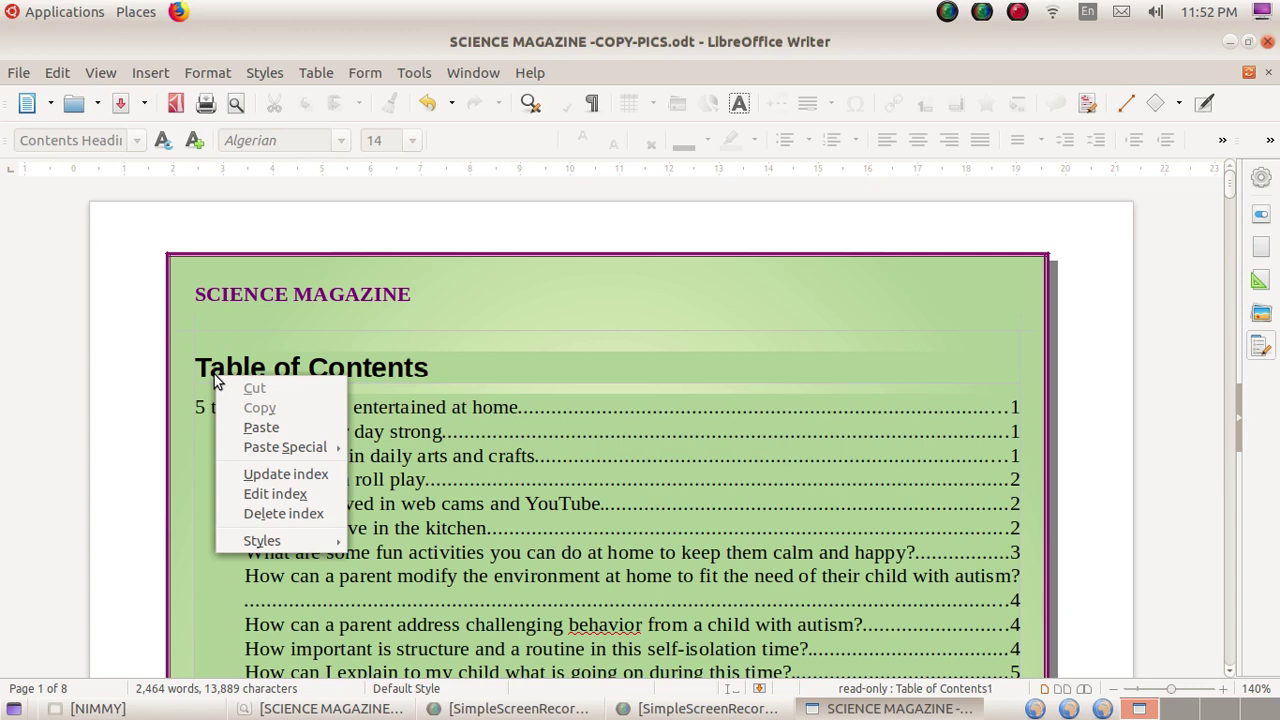
pyautogui.moveTo(338, 548)
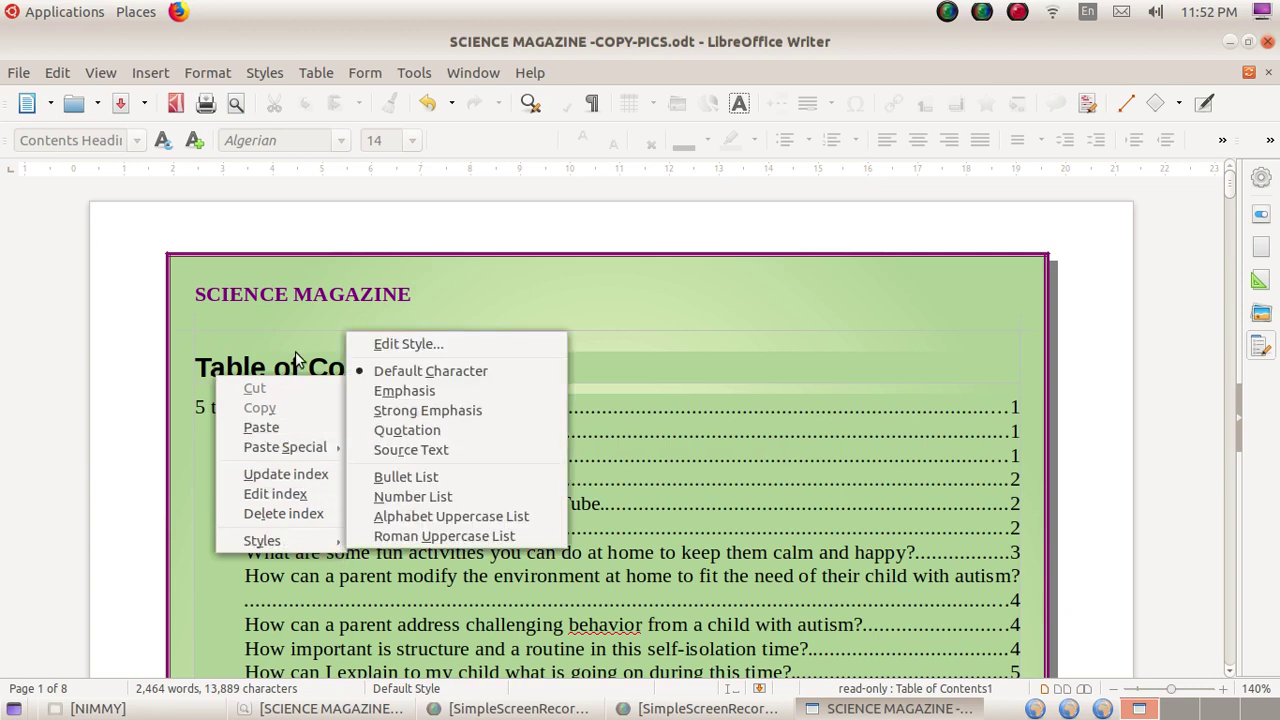
pyautogui.click(51, 125)
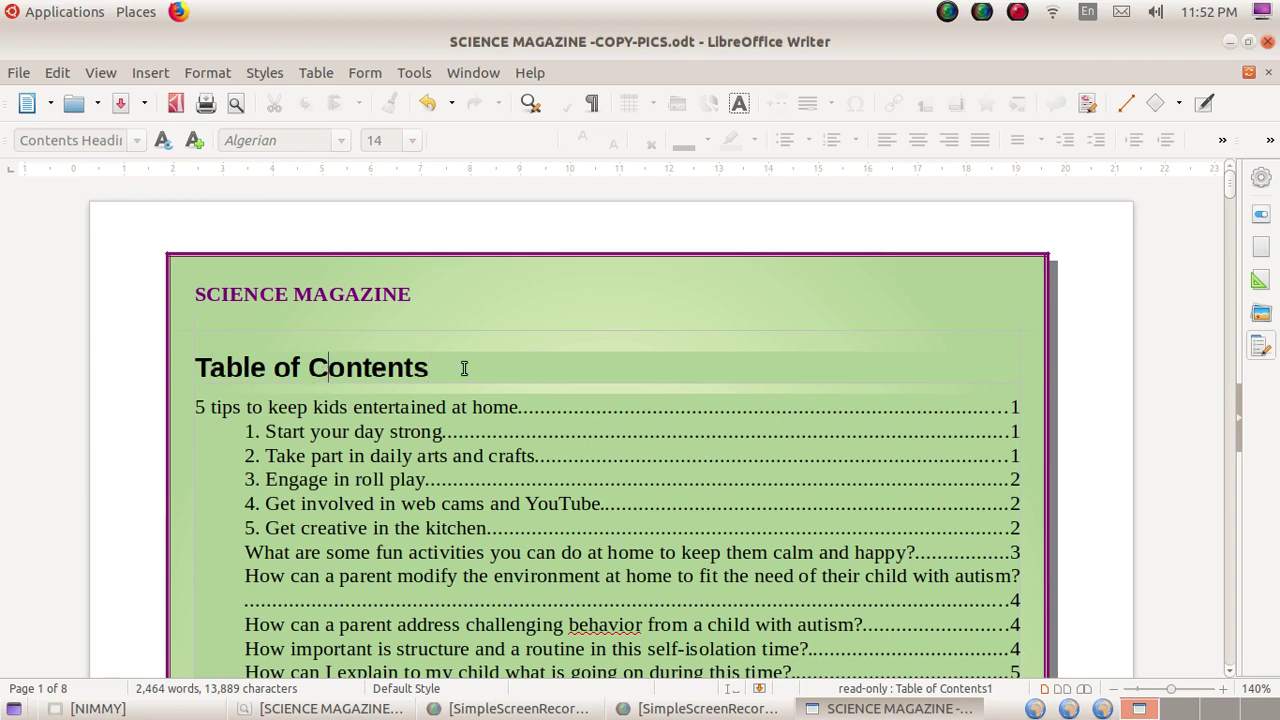
# - Edit the paragraph style of the "Table of Contents" heading and set its Western font style to Italic
pyautogui.moveTo(465, 367); pyautogui.dragTo(182, 346)
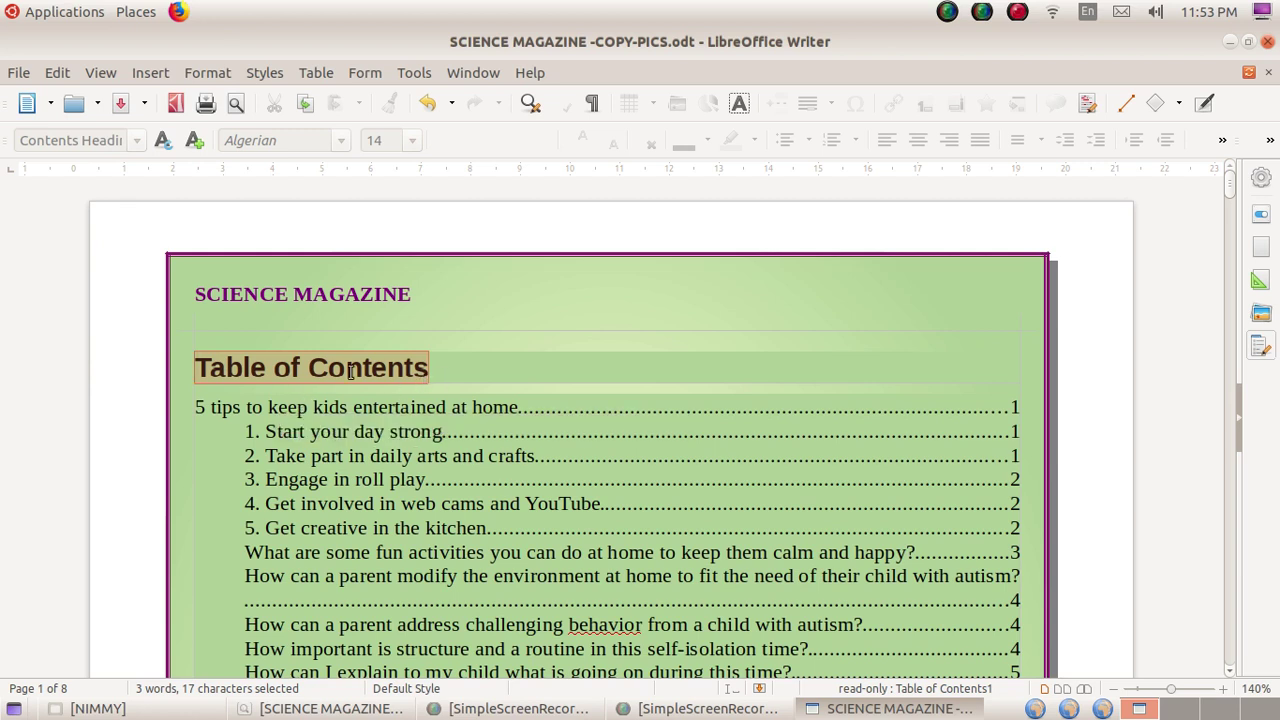
pyautogui.rightClick(312, 376)
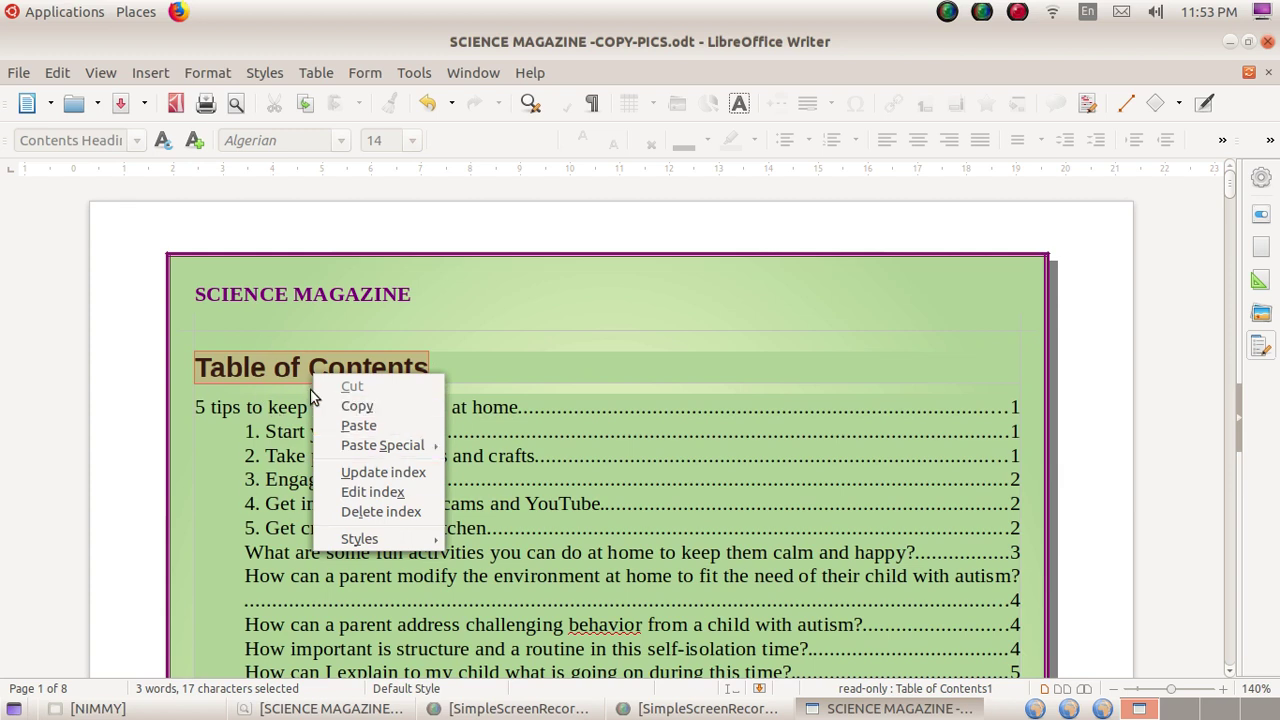
pyautogui.moveTo(321, 538)
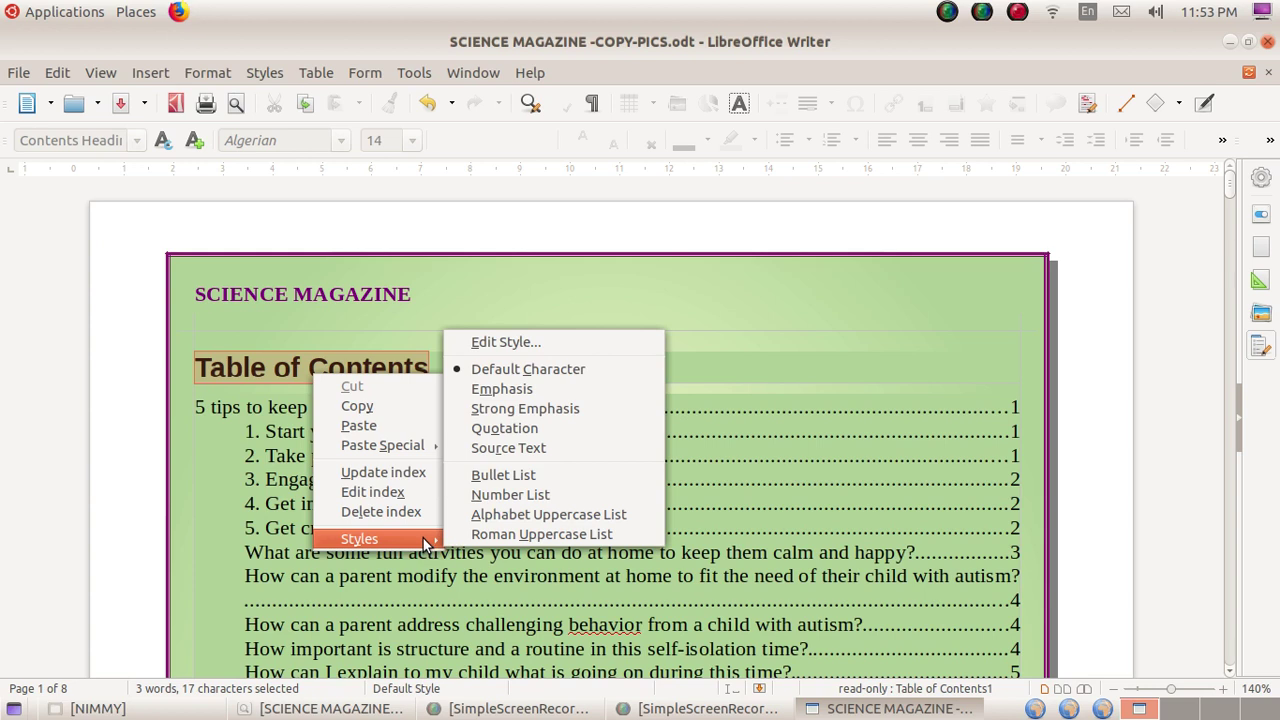
pyautogui.click(585, 345)
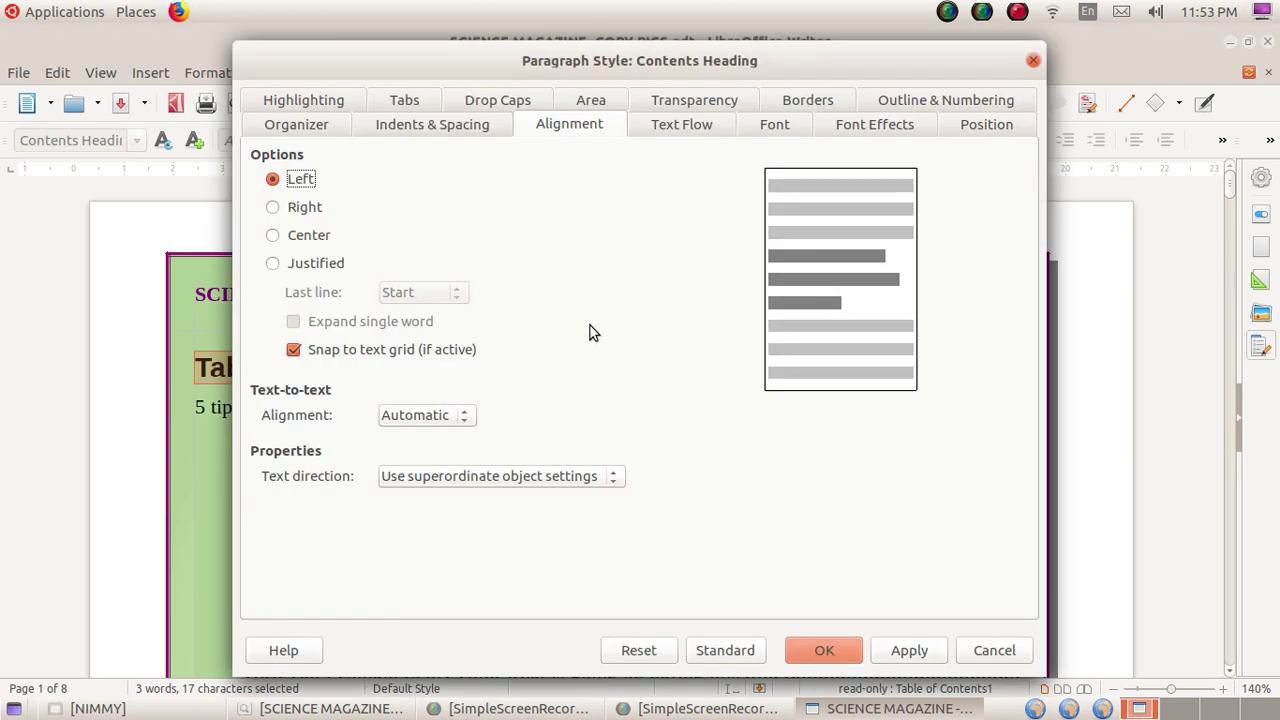
pyautogui.click(772, 127)
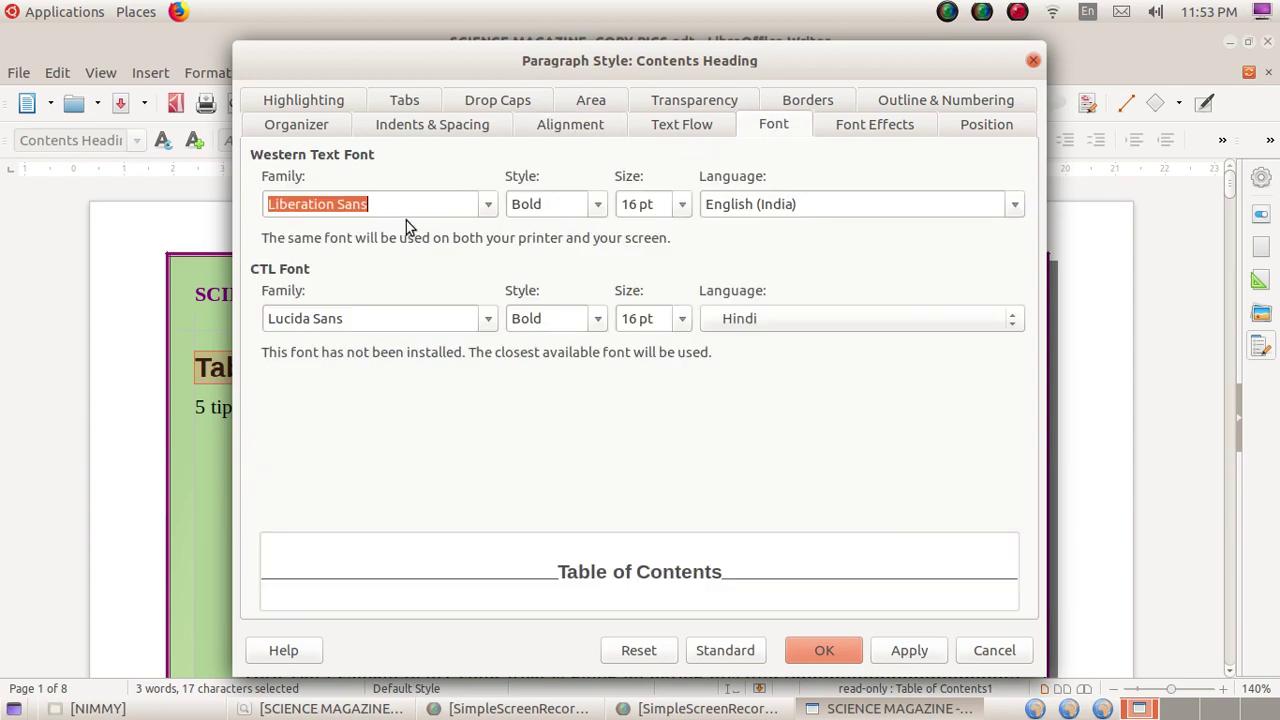
pyautogui.click(597, 207)
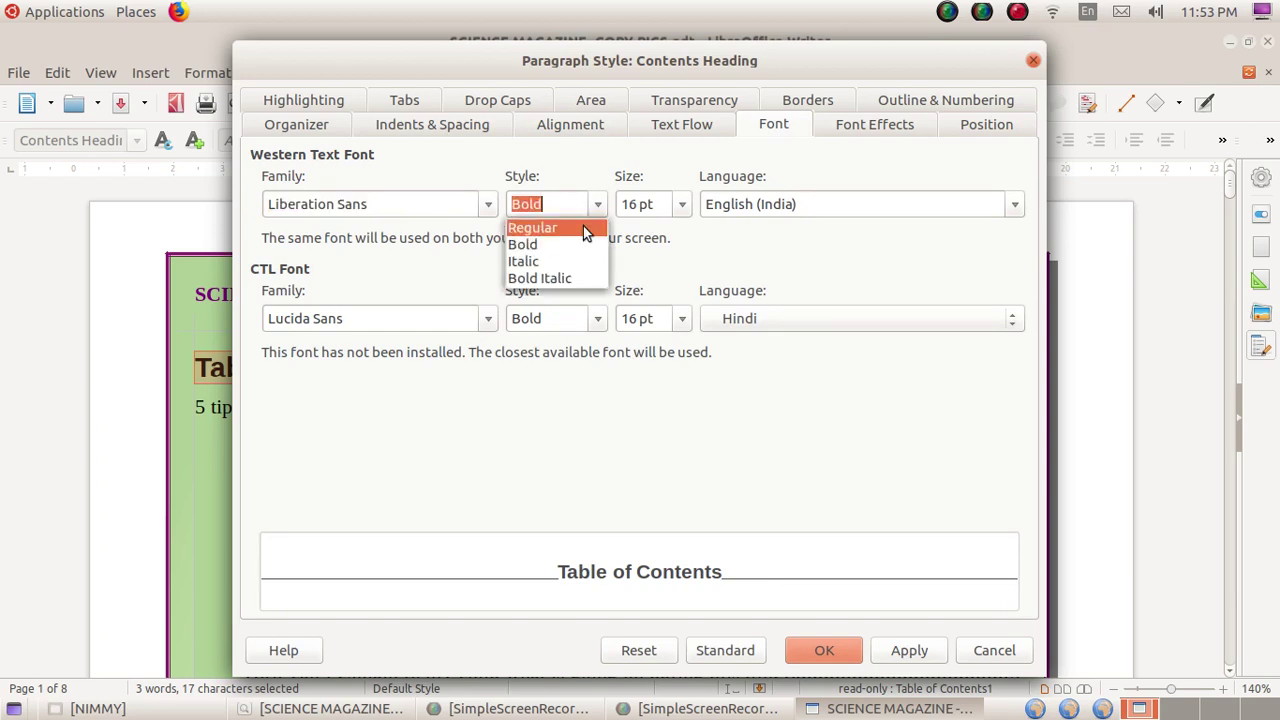
pyautogui.click(553, 265)
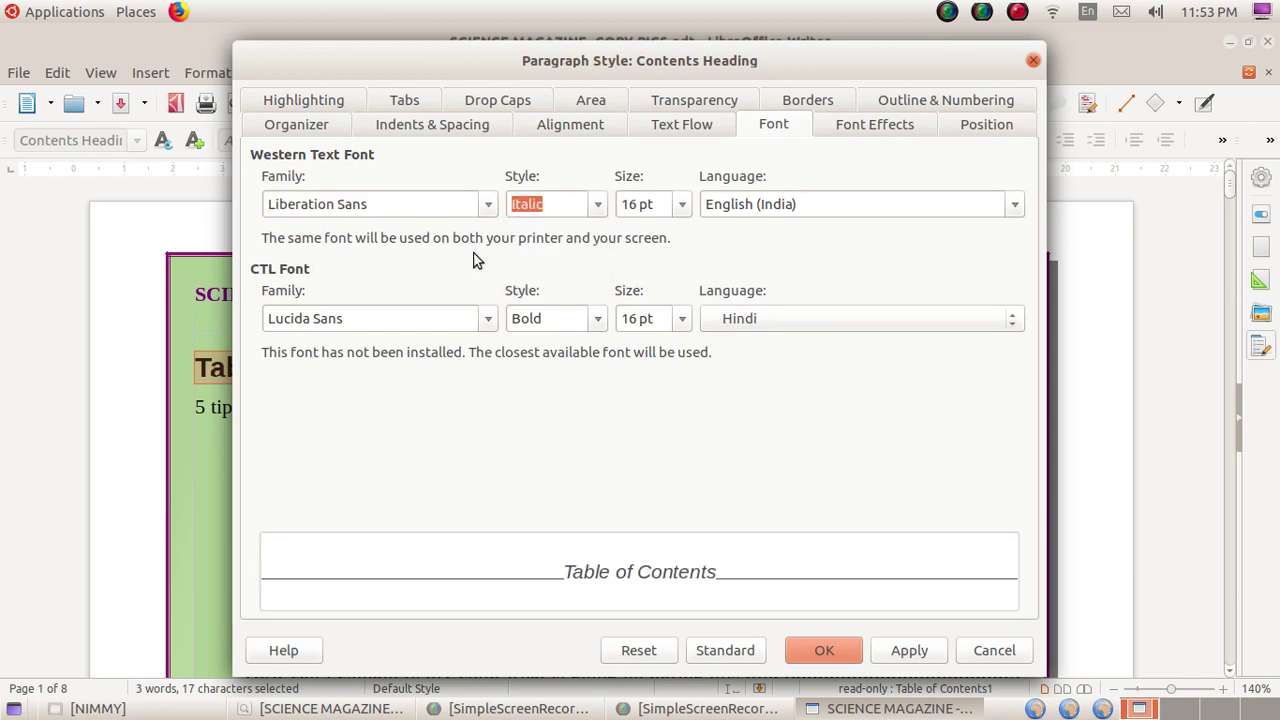
# - Give the Contents Heading style a single red underline and a green font colour
pyautogui.click(866, 128)
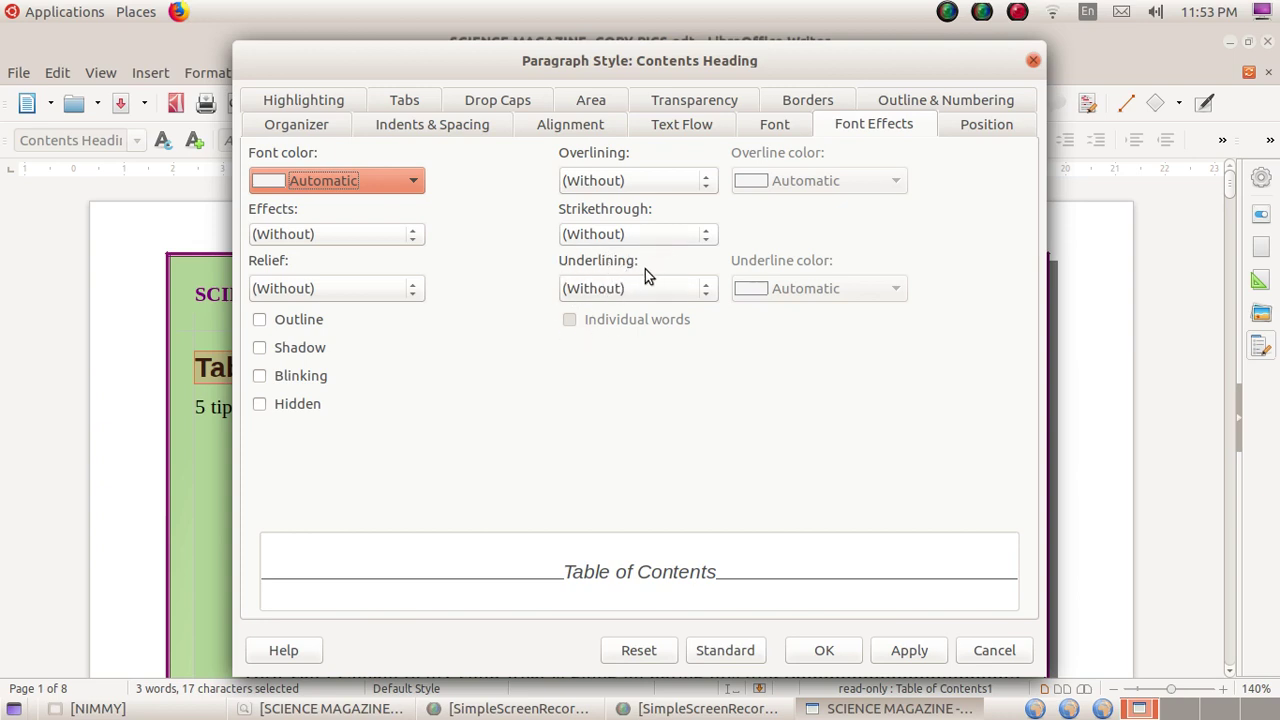
pyautogui.click(704, 298)
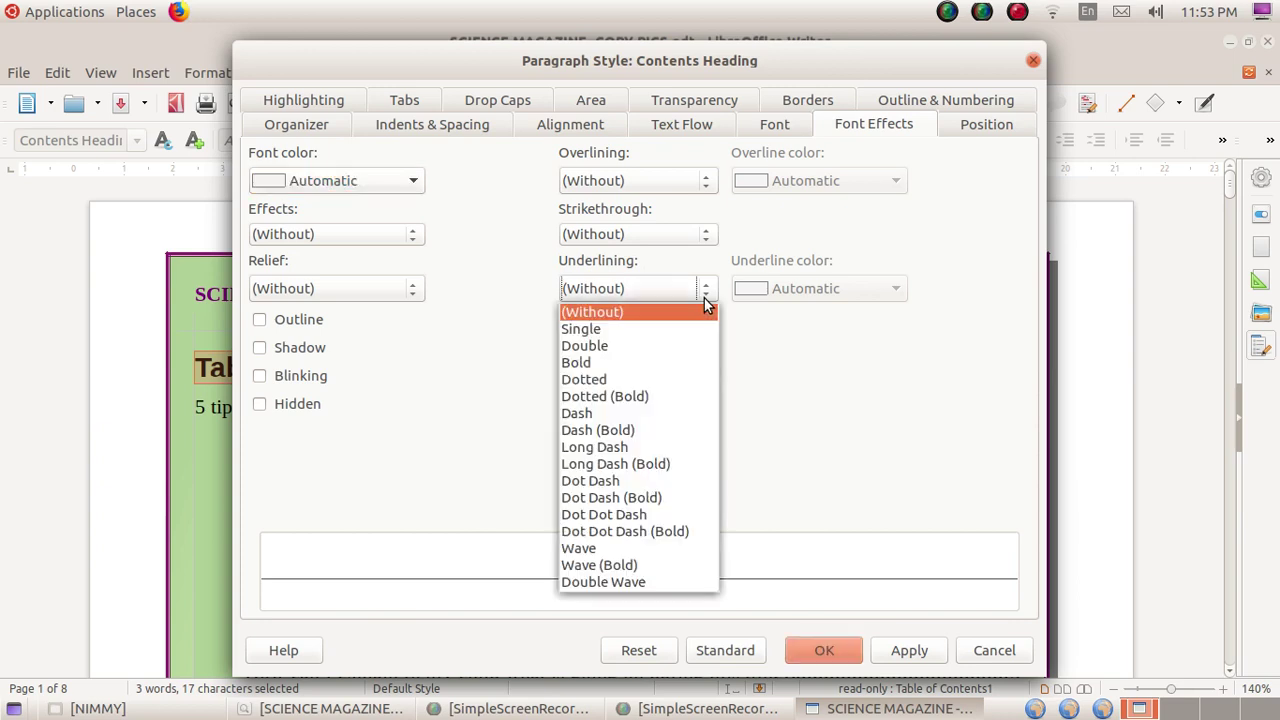
pyautogui.click(620, 330)
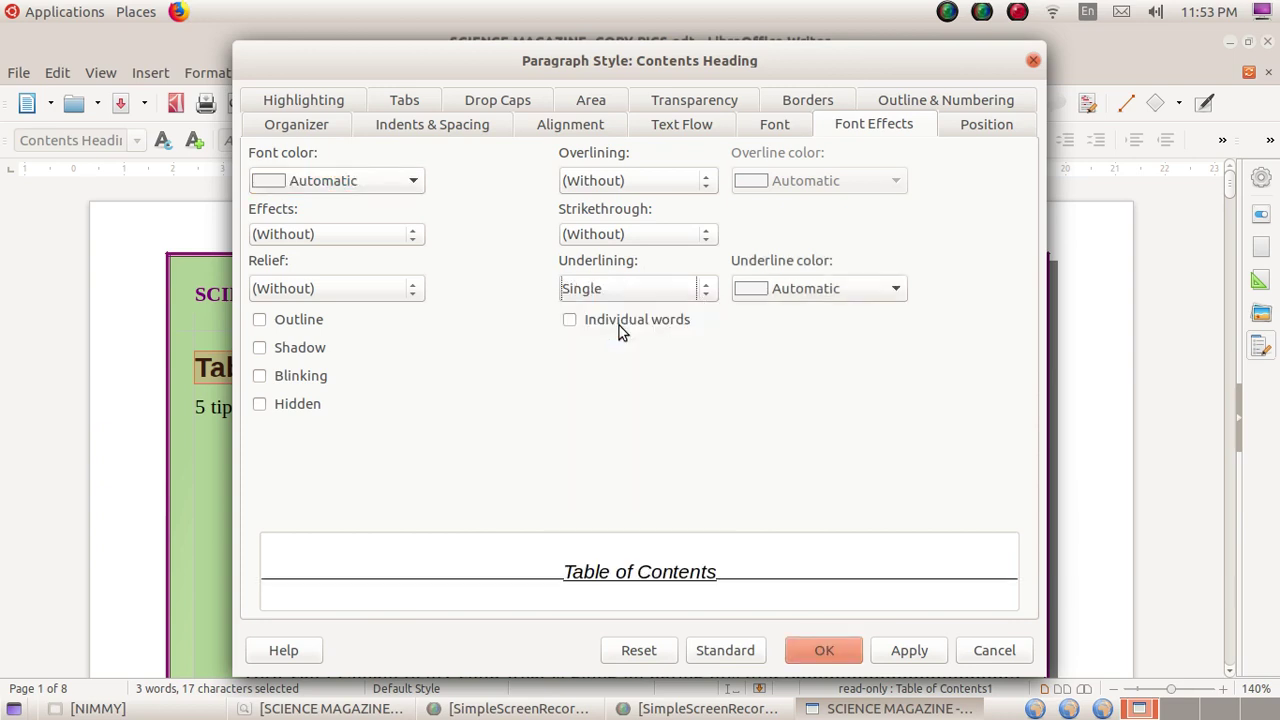
pyautogui.click(895, 289)
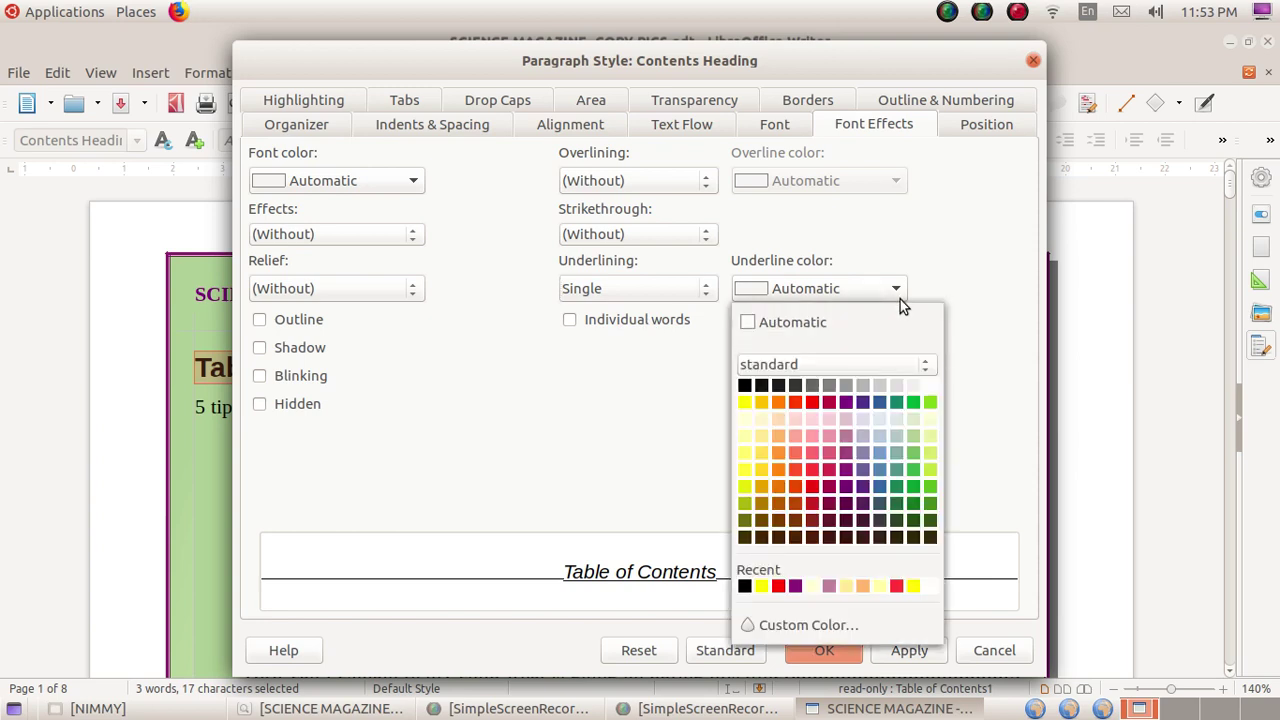
pyautogui.click(812, 403)
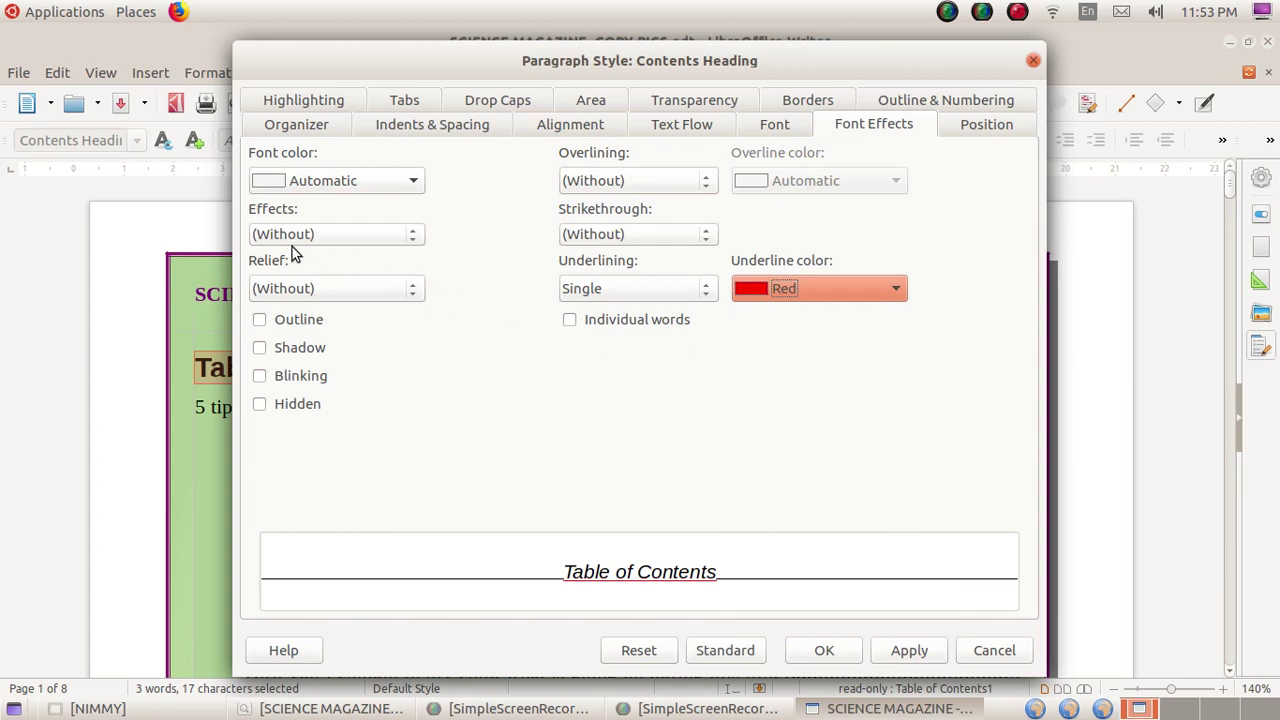
pyautogui.click(410, 182)
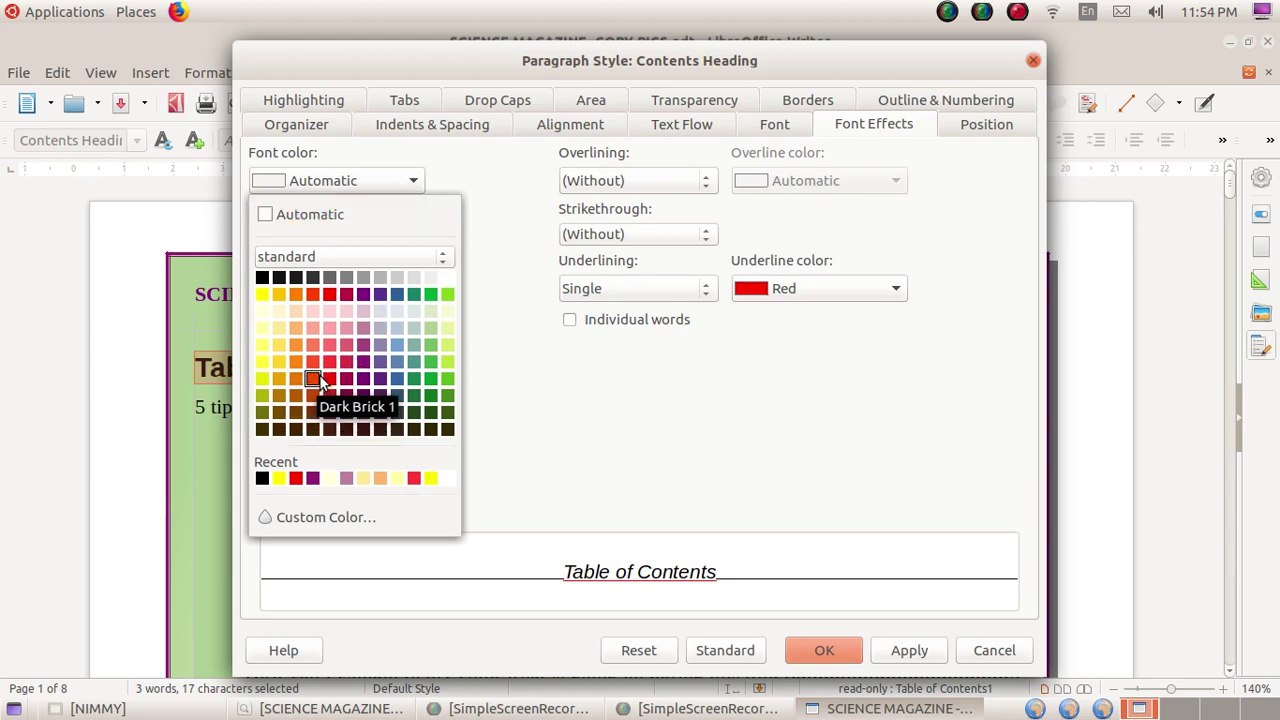
pyautogui.click(430, 294)
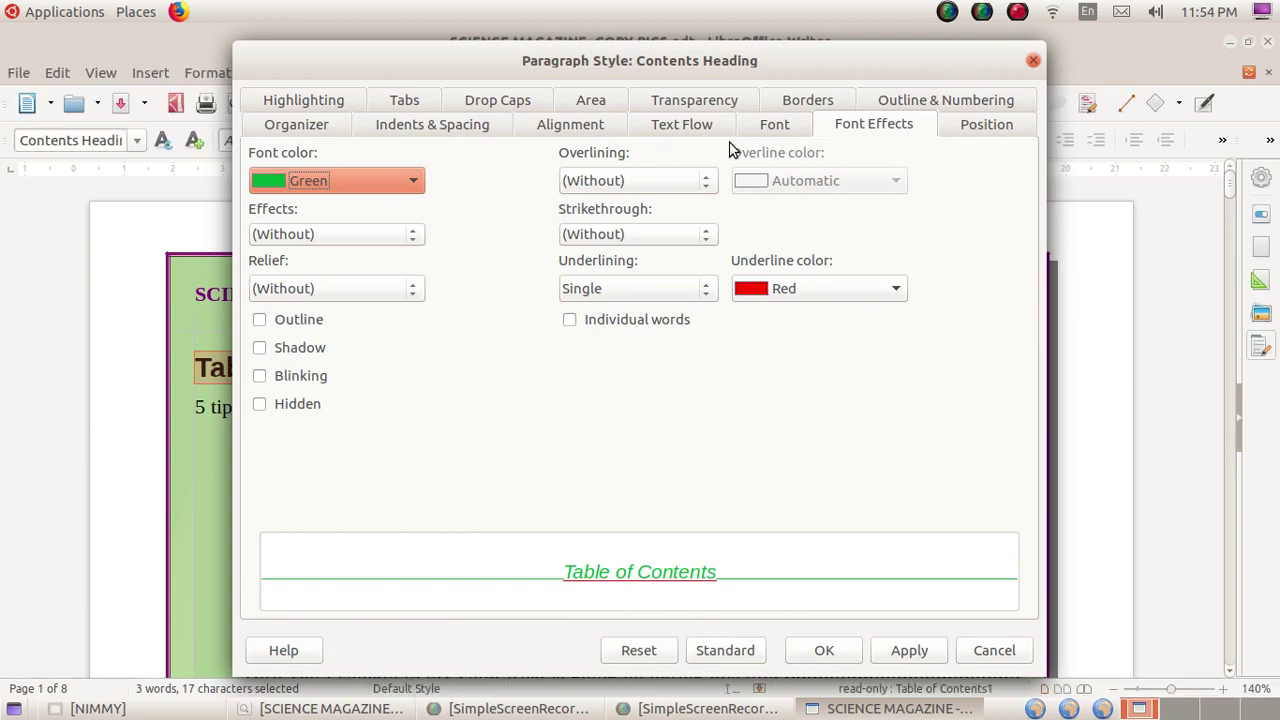
# - Set the Contents Heading style's highlight colour to Light Yellow 3 and apply the style changes
pyautogui.click(335, 100)
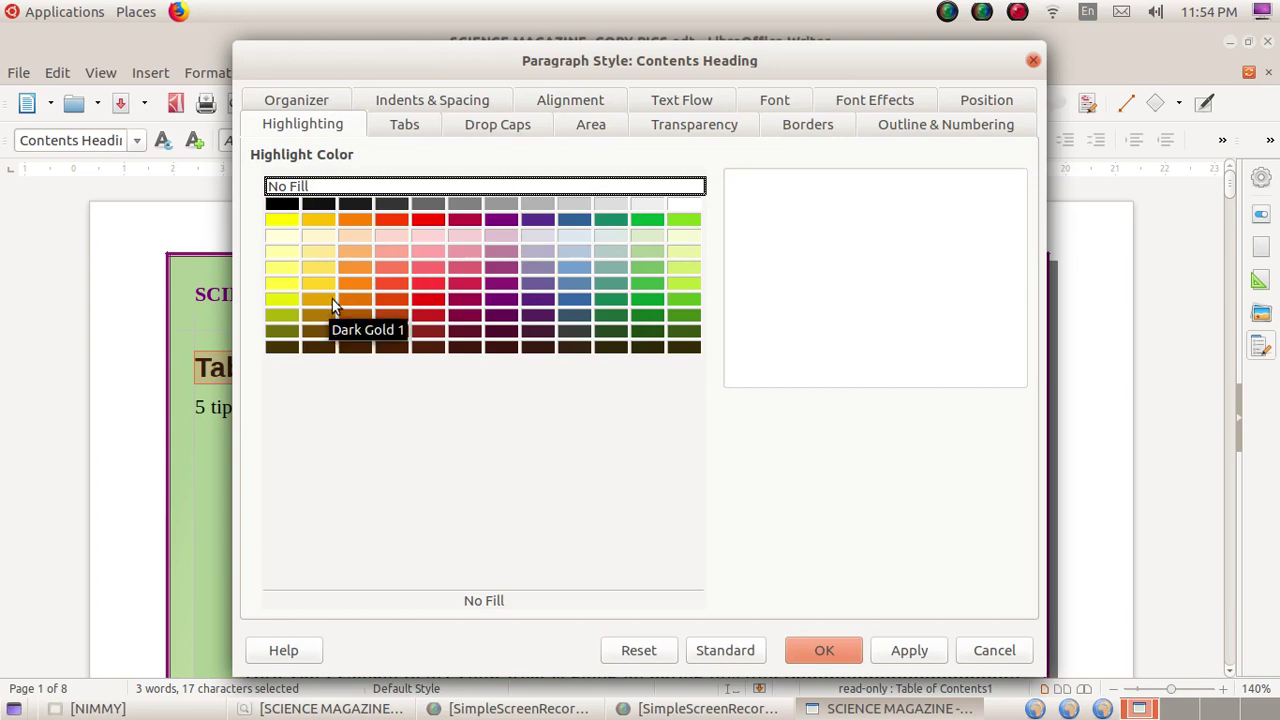
pyautogui.click(282, 253)
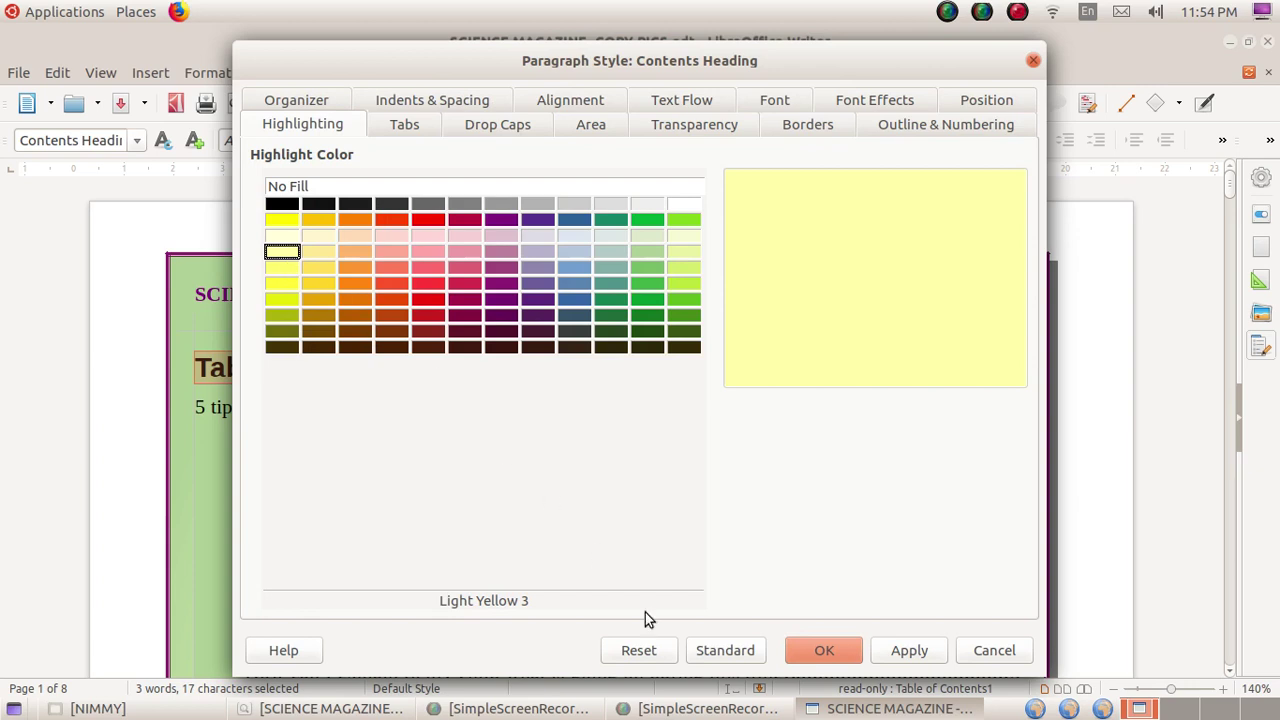
pyautogui.click(822, 653)
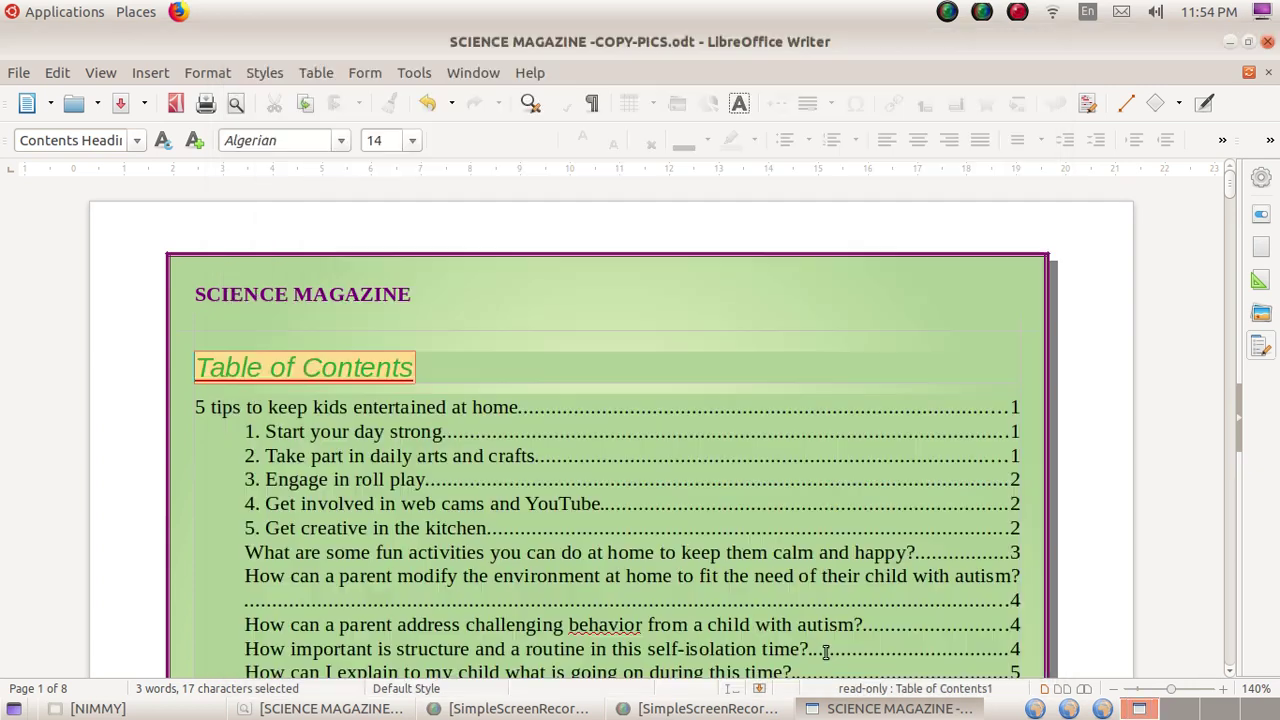
pyautogui.click(583, 437)
pyautogui.scroll(-3, 637, 505)
pyautogui.scroll(3, 637, 505)
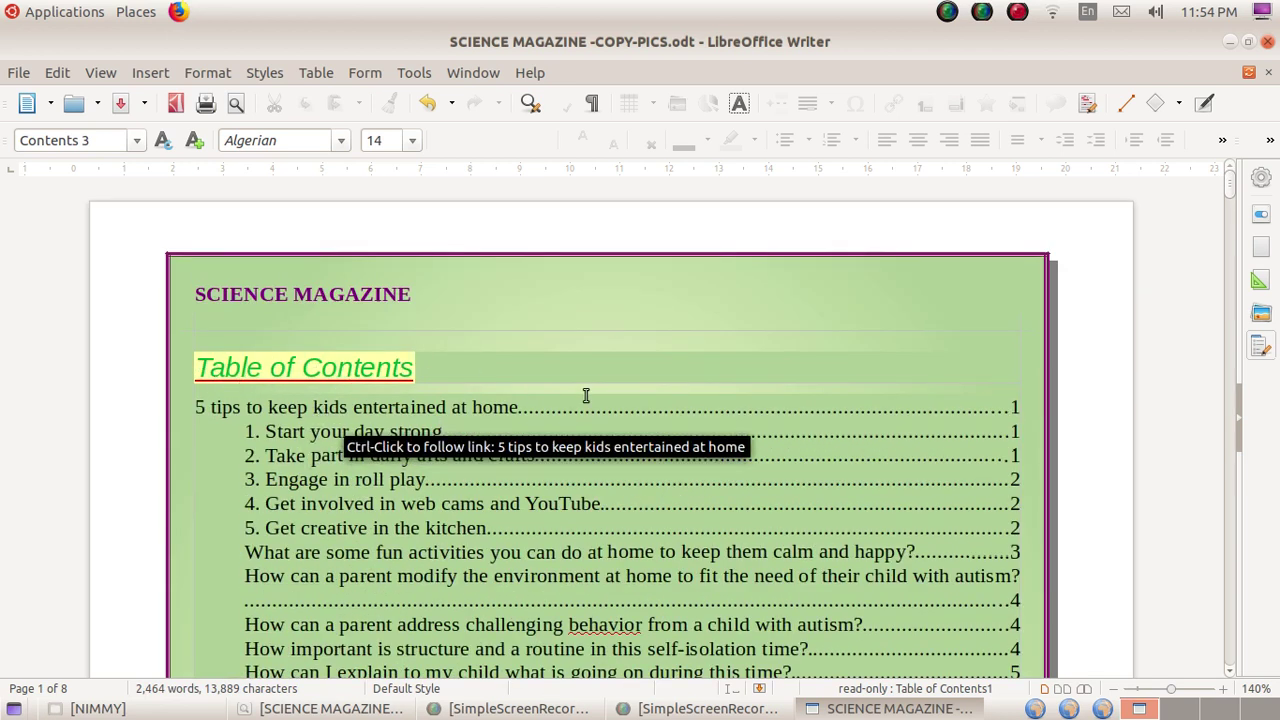
# - Edit the Contents 1 style of the "5 tips to keep kids entertained at home" entry and set its Western font style to Italic
pyautogui.click(198, 408)
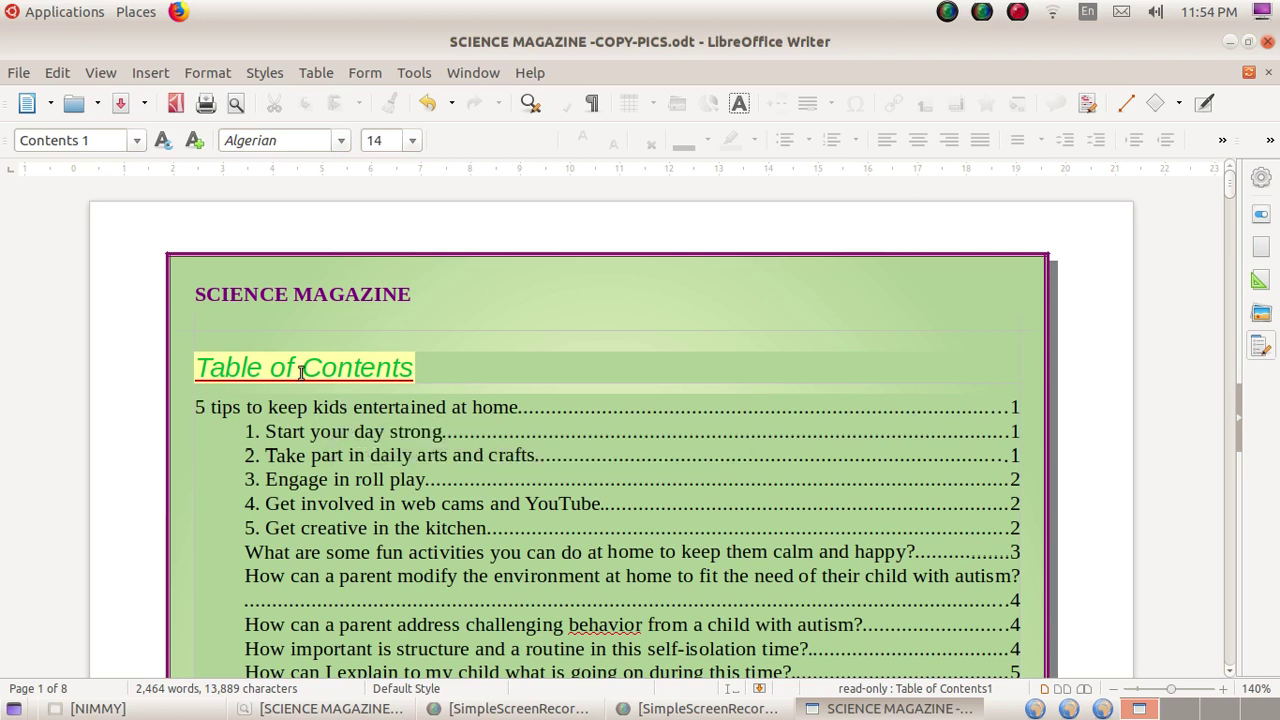
pyautogui.click(131, 144)
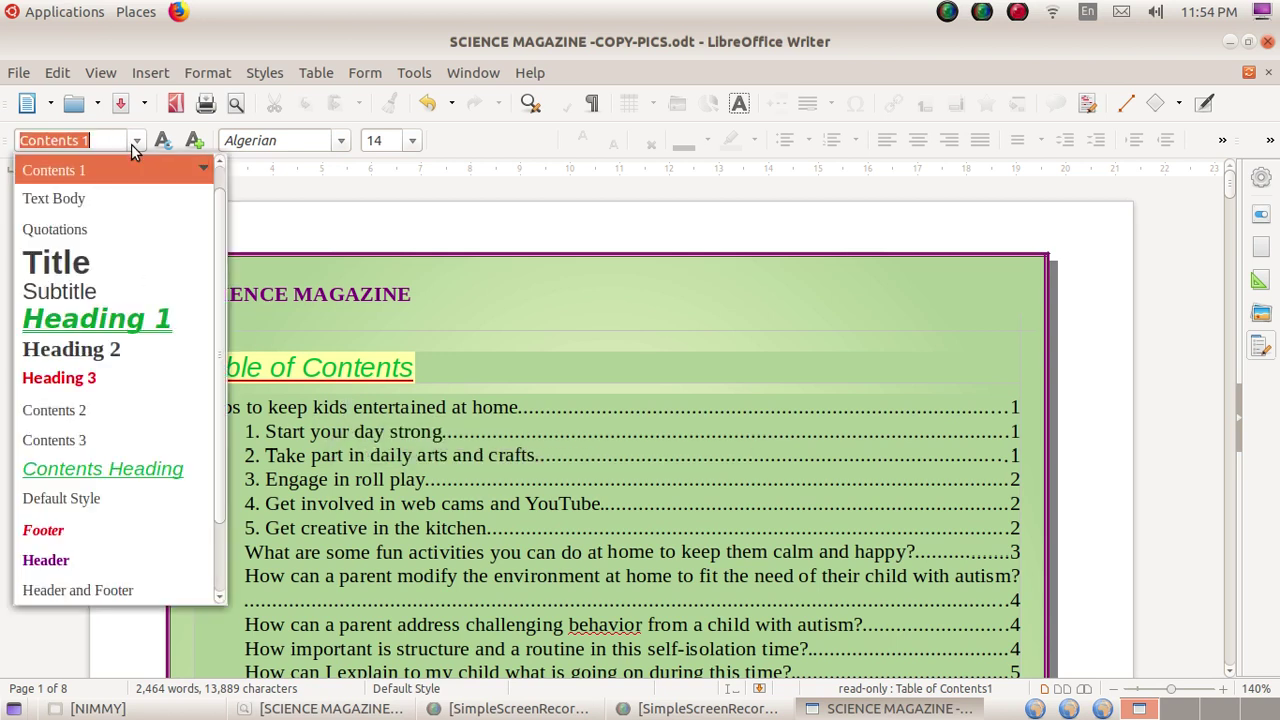
pyautogui.click(203, 172)
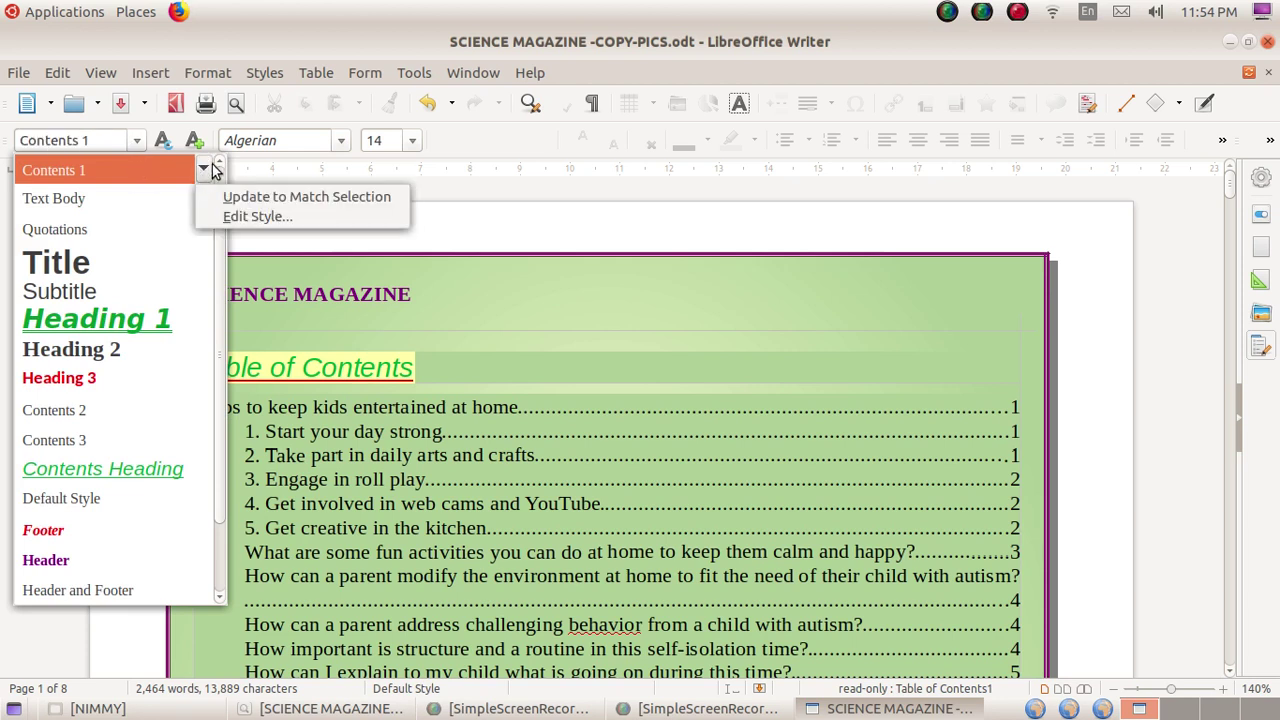
pyautogui.click(320, 215)
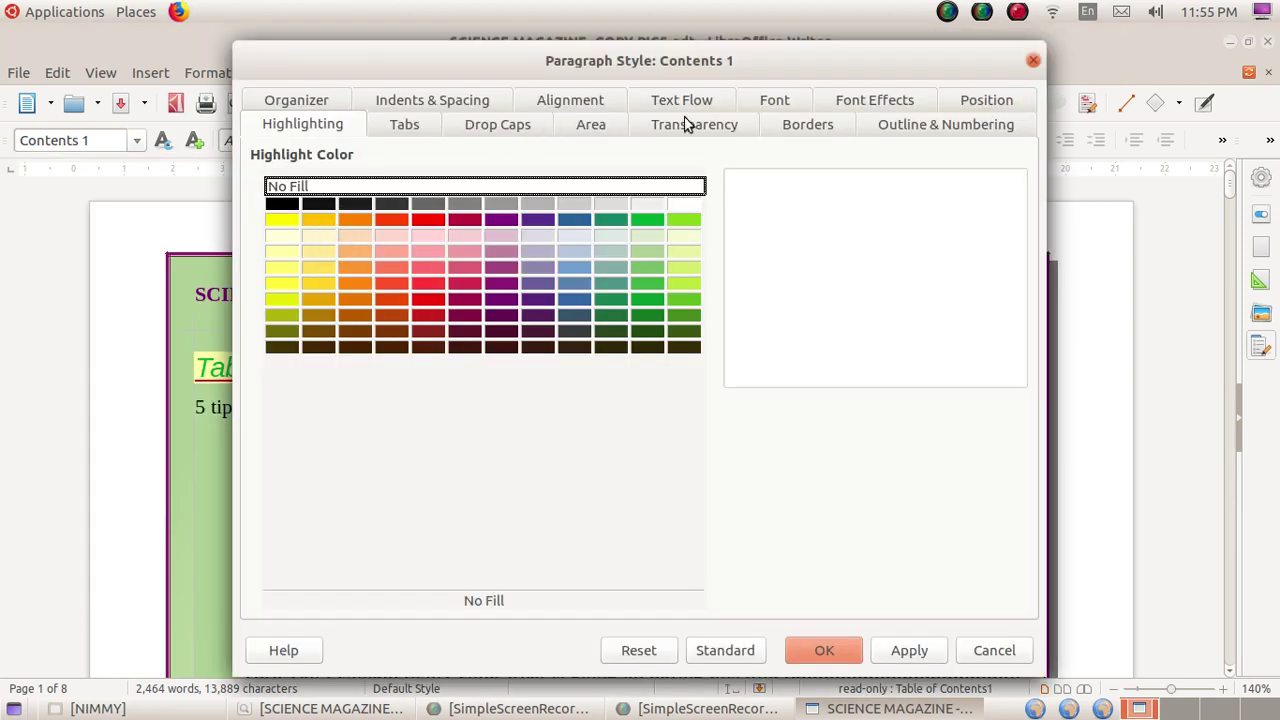
pyautogui.click(778, 100)
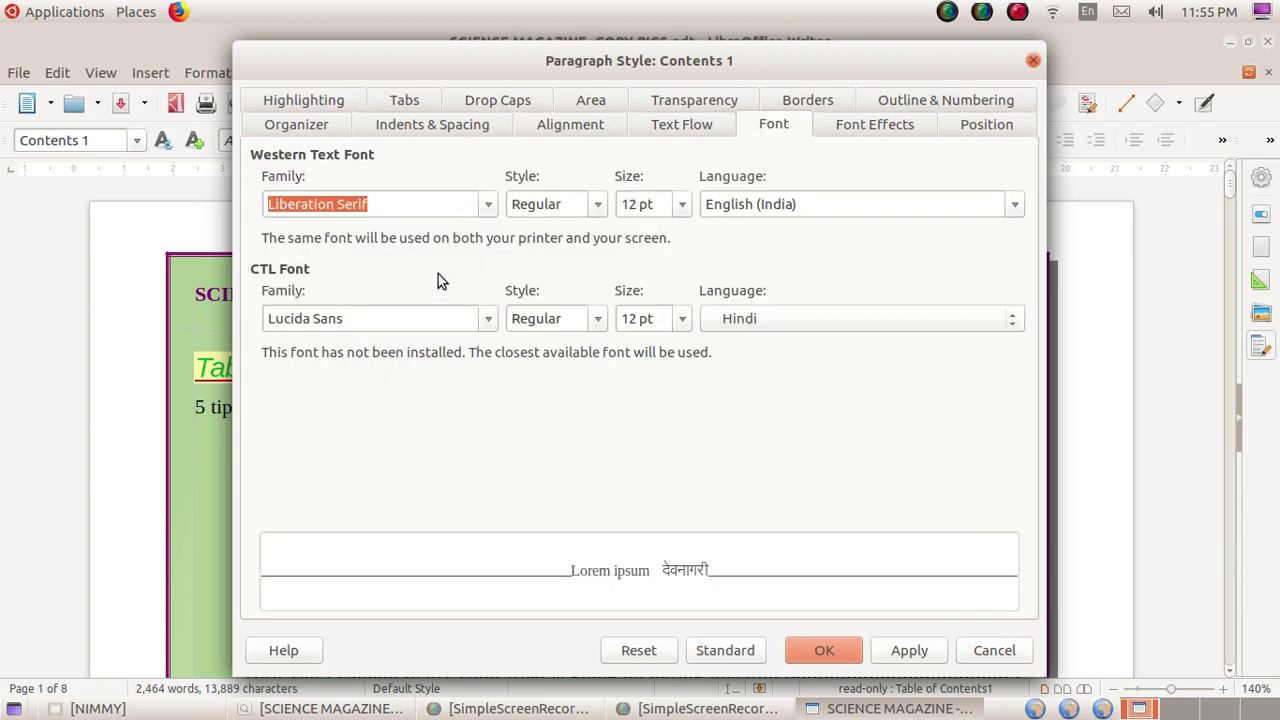
pyautogui.click(596, 206)
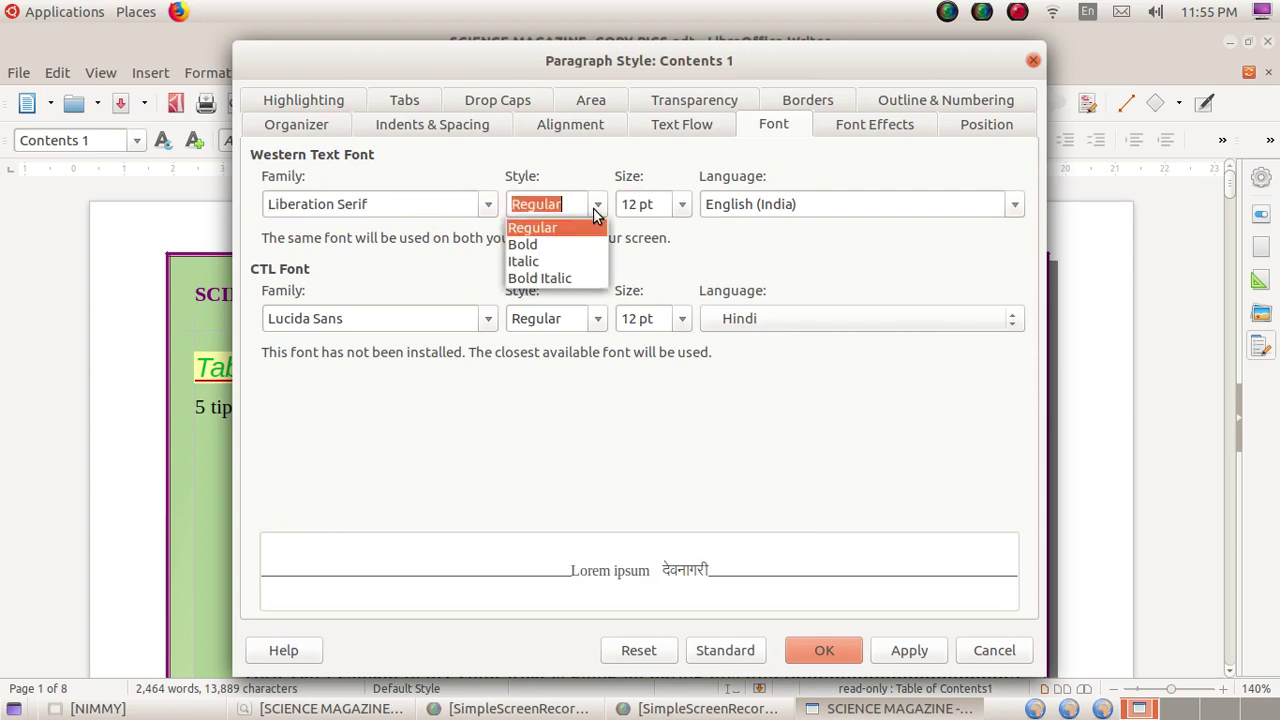
pyautogui.click(540, 266)
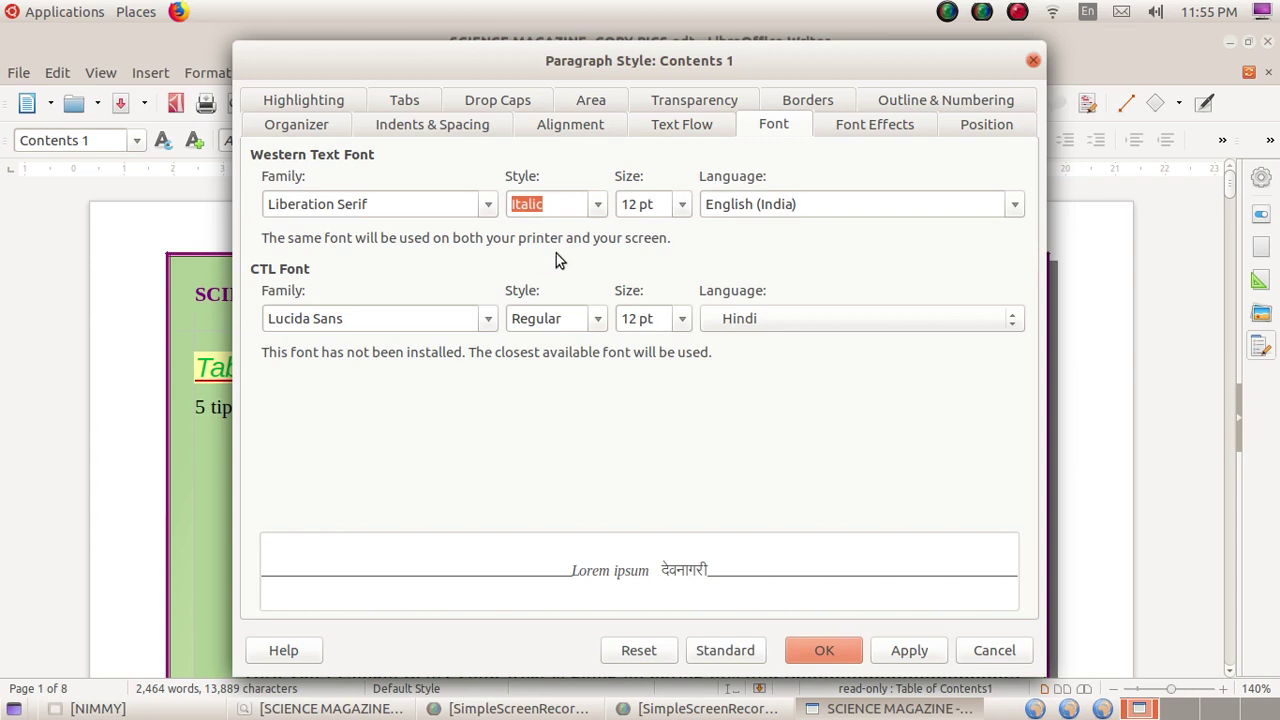
# - Set the Contents 1 style's font colour to Brick and apply the style changes
pyautogui.click(846, 128)
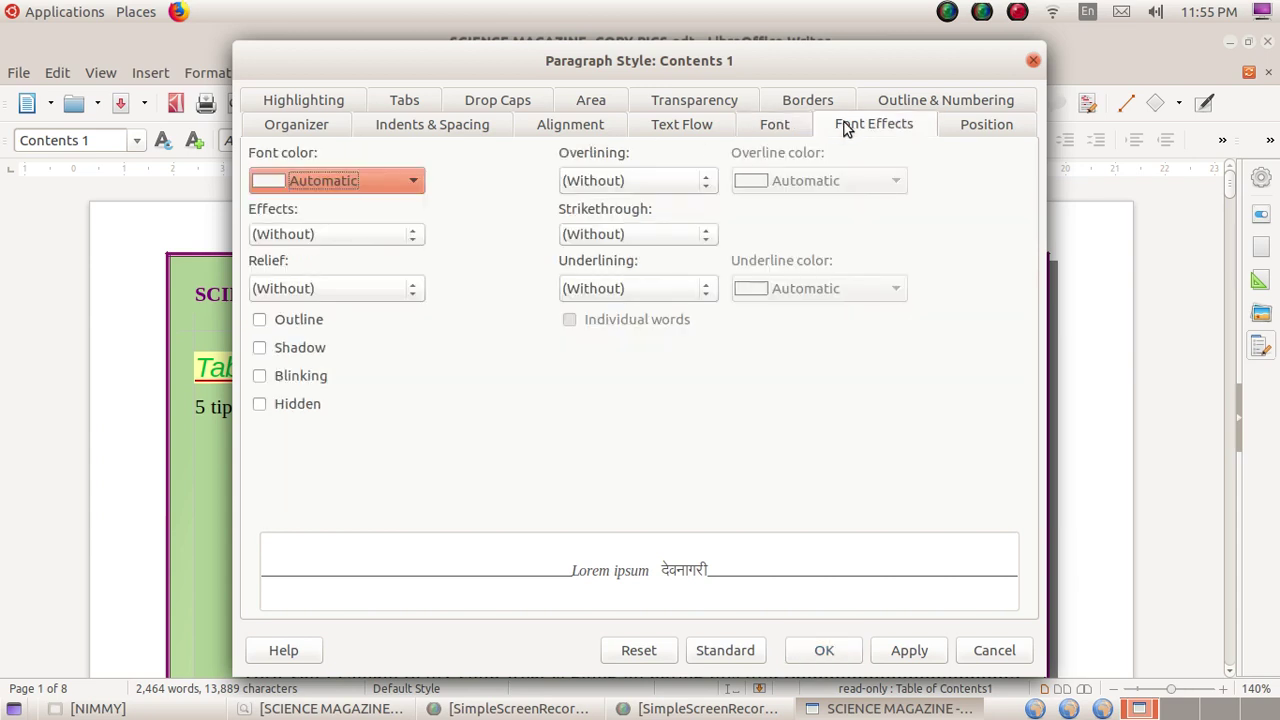
pyautogui.click(413, 182)
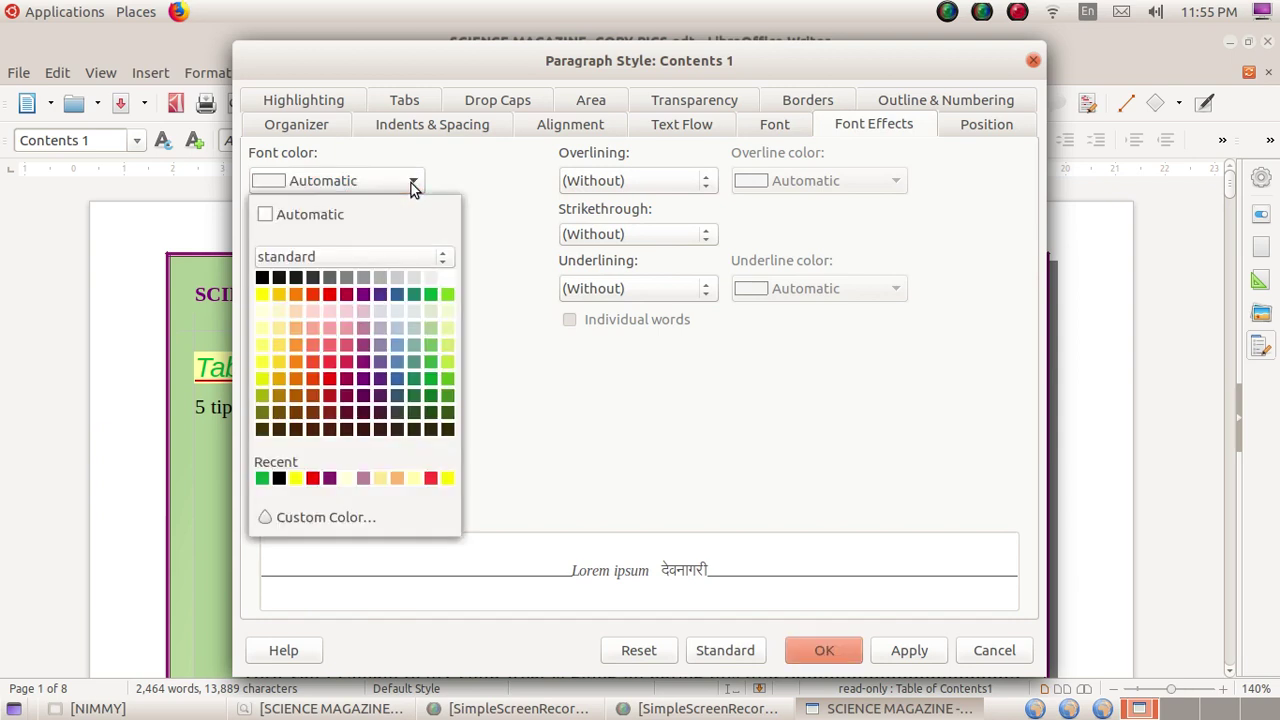
pyautogui.click(315, 297)
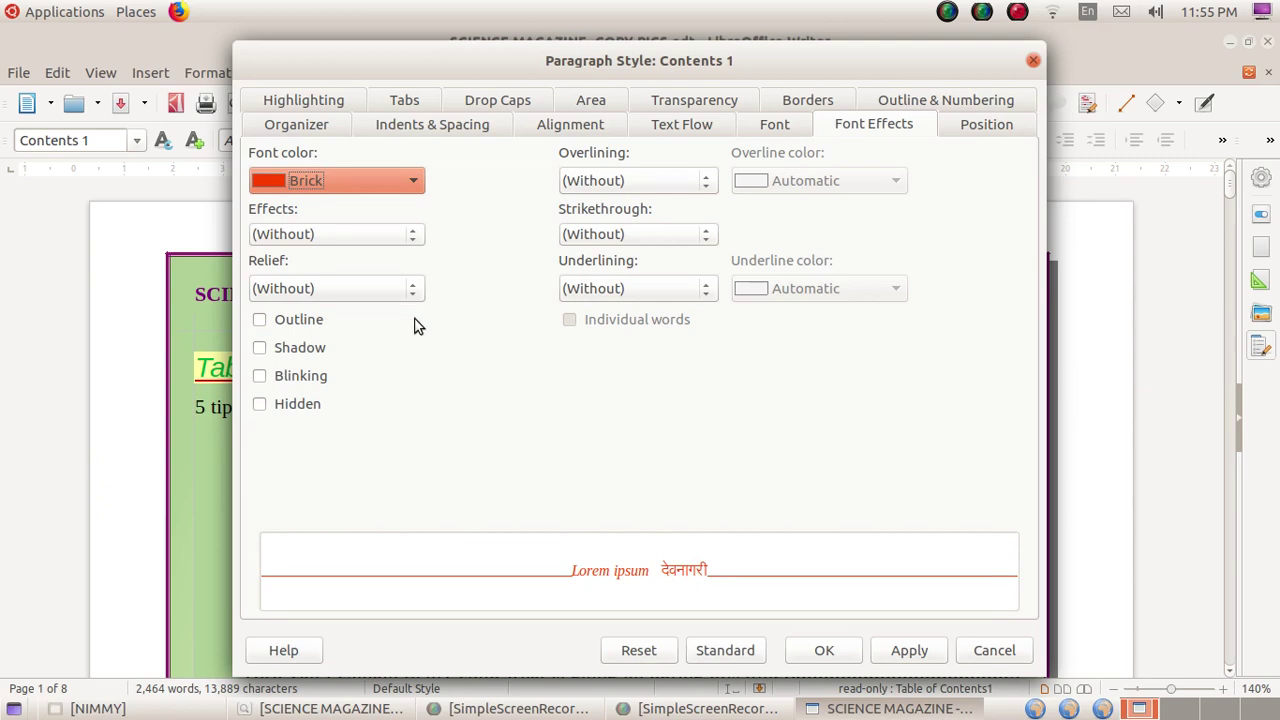
pyautogui.click(846, 652)
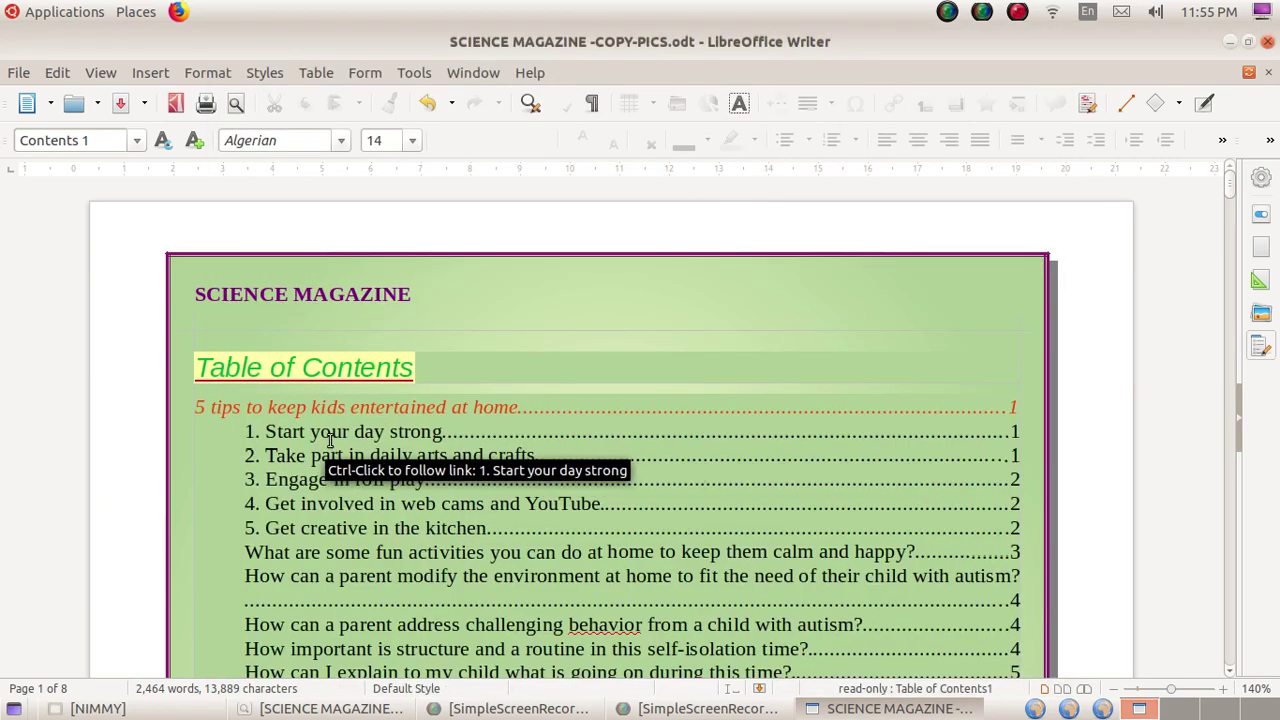
# - Start exporting the magazine as PDF, accepting the preset PDF options
pyautogui.scroll(-1, 333, 438)
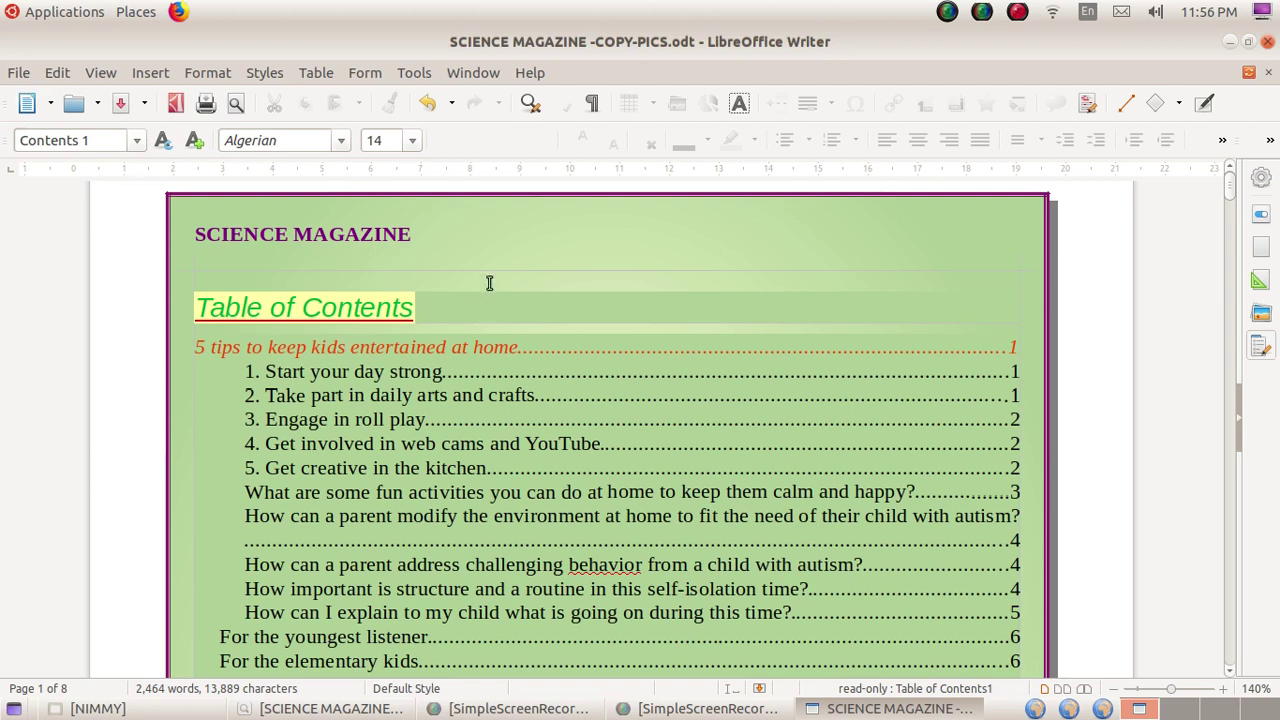
pyautogui.click(17, 76)
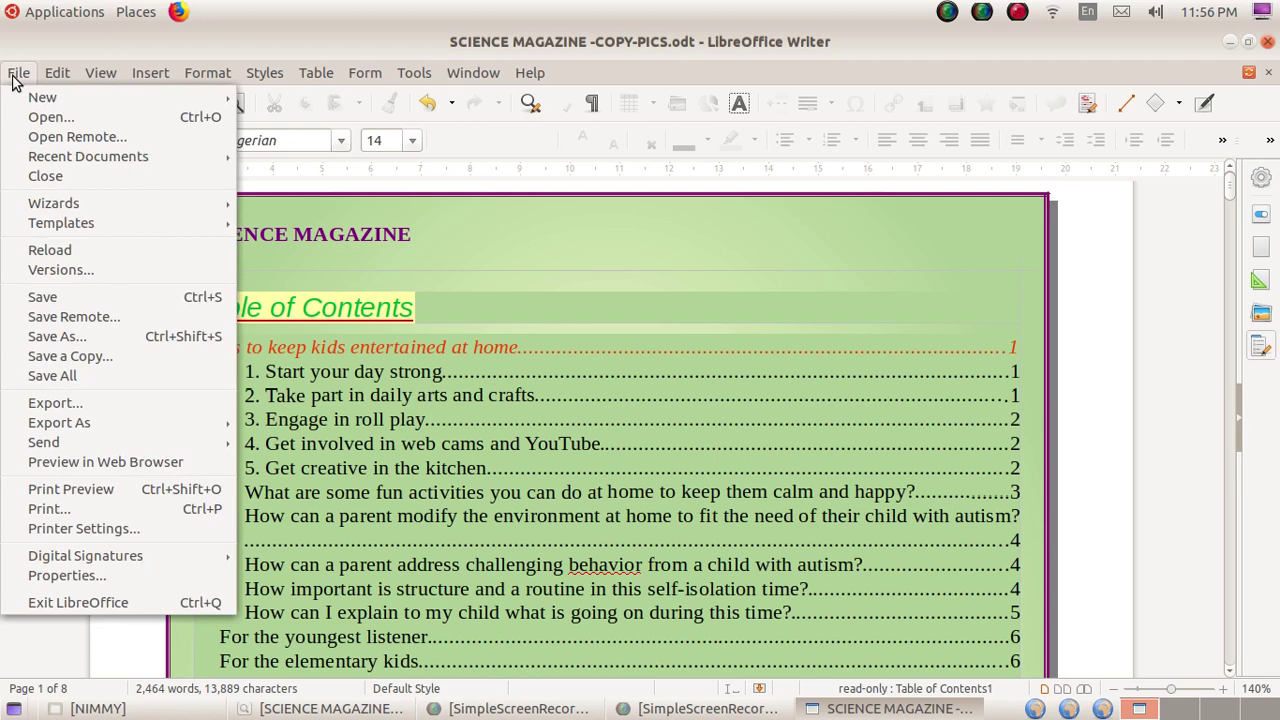
pyautogui.moveTo(128, 425)
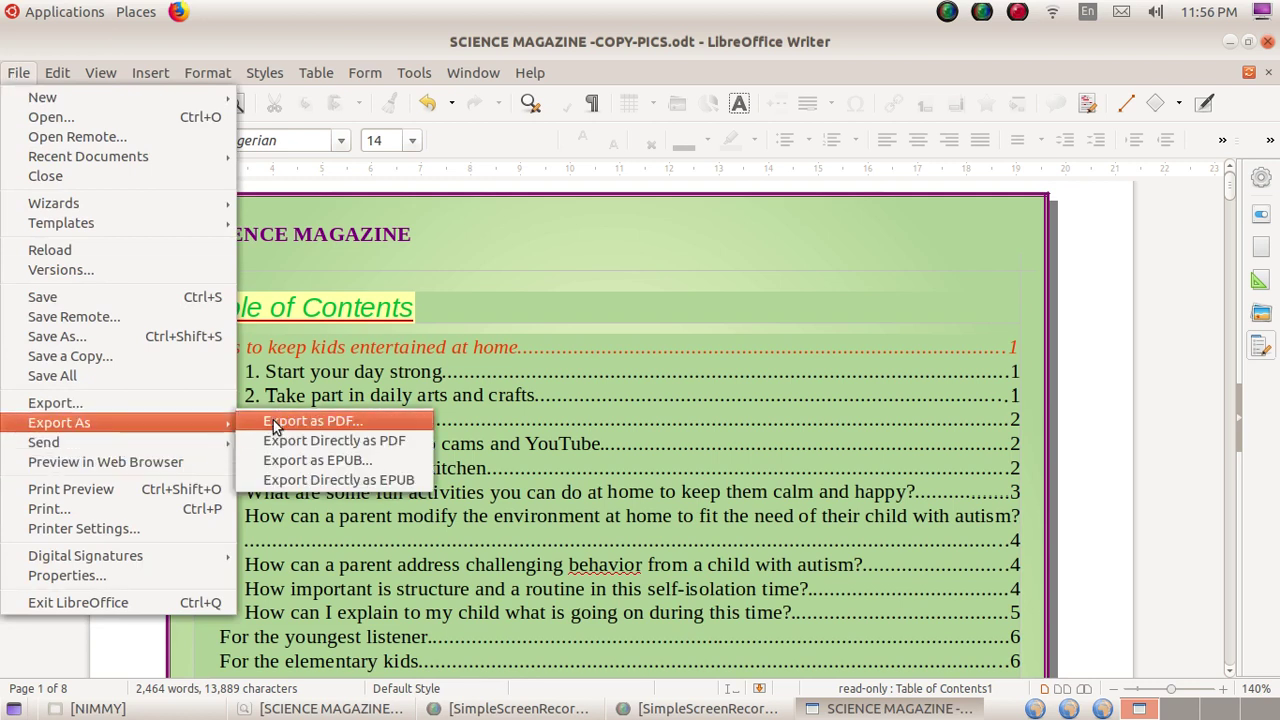
pyautogui.click(405, 425)
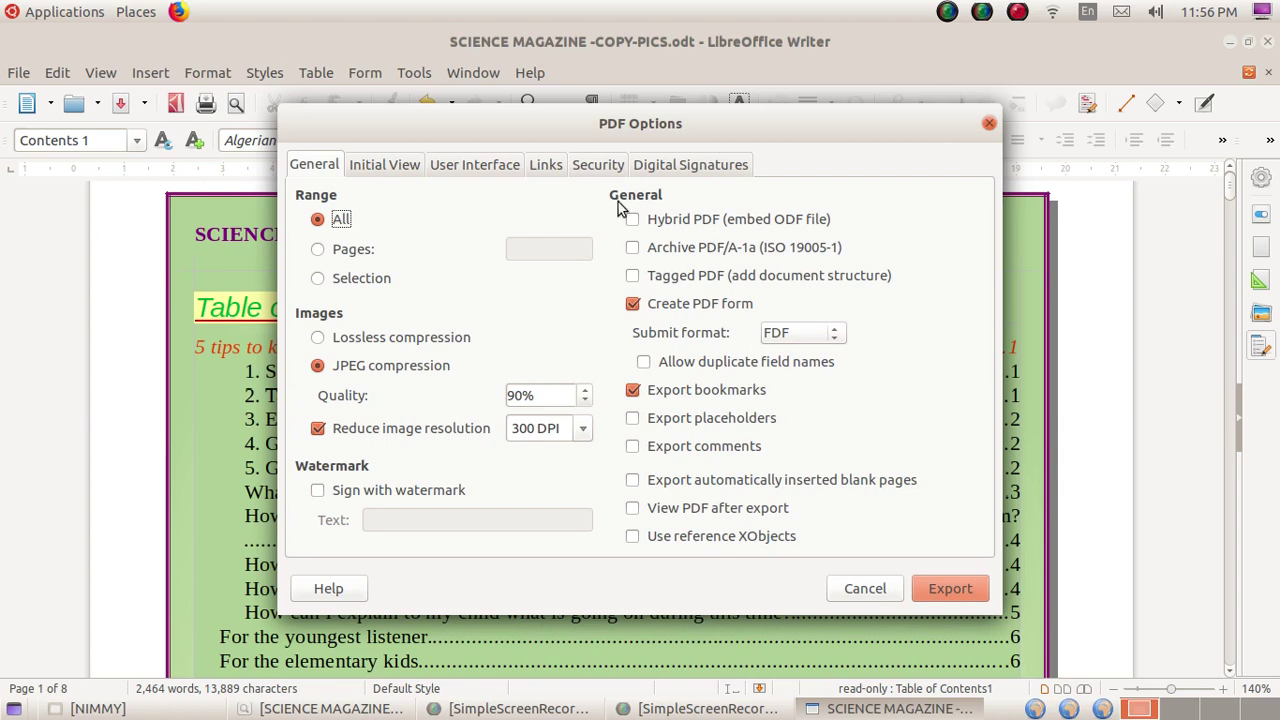
pyautogui.click(948, 589)
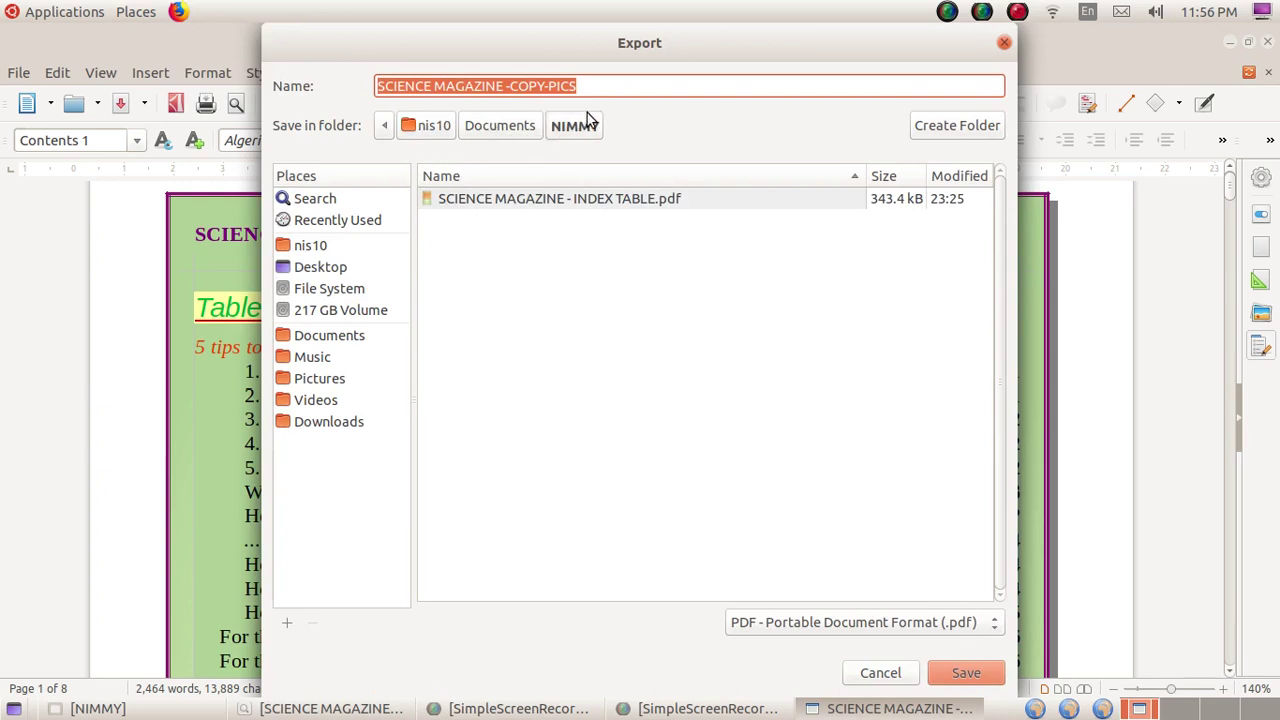
# - Name the PDF "SCIENCE MAGAZINE -COPY-INDEX TABLE" and save it in the NIMMY folder under Documents
pyautogui.click(608, 86)
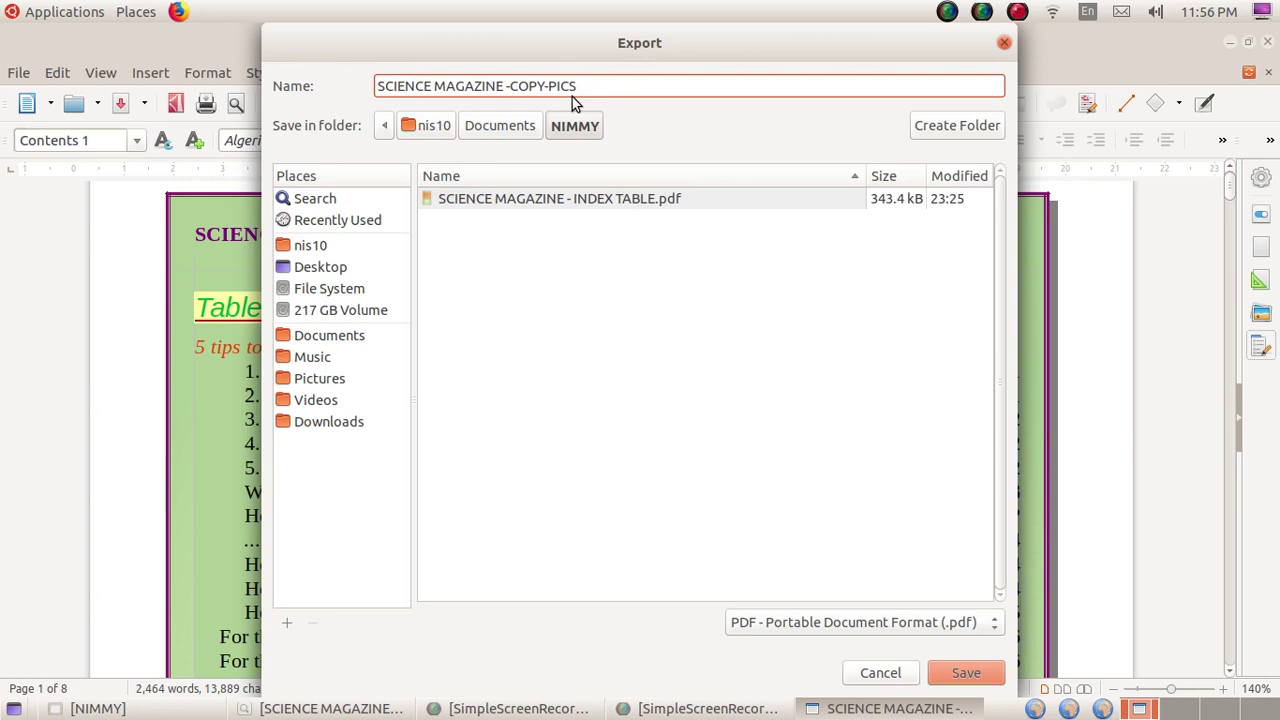
pyautogui.press('BackSpace')
pyautogui.press('BackSpace')
pyautogui.press('BackSpace')
pyautogui.write('INDEX TABLE')
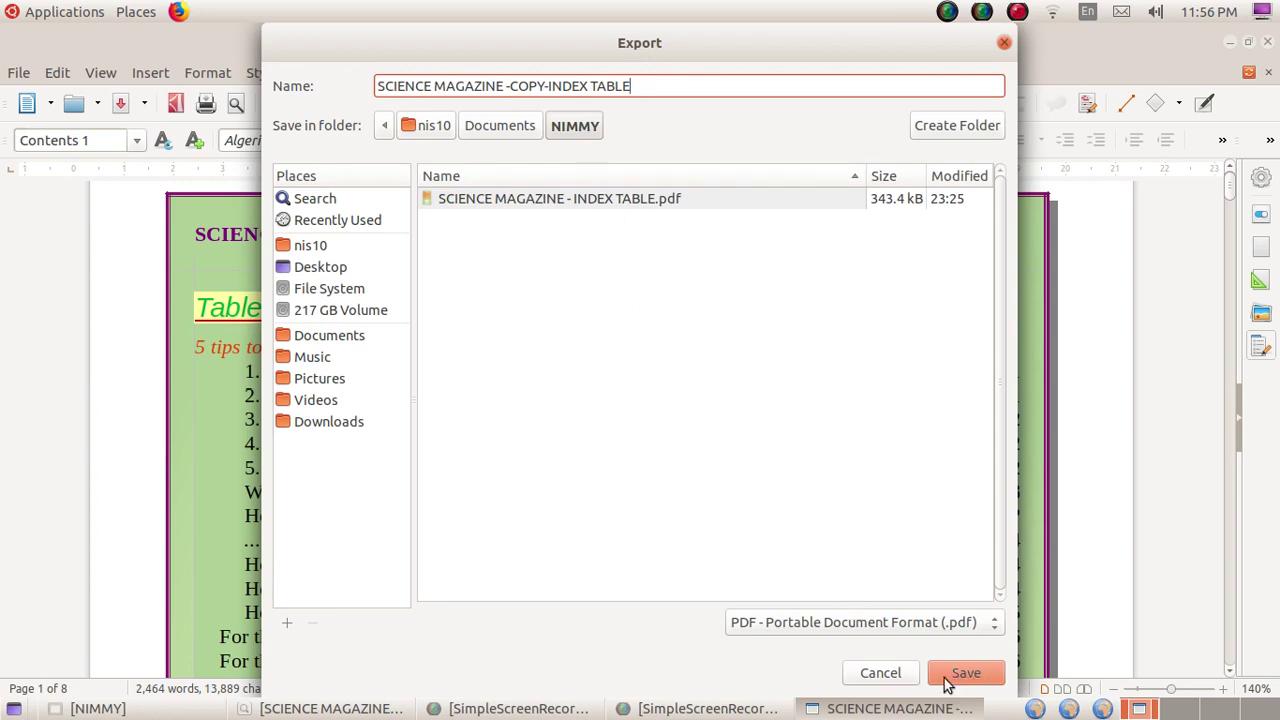
pyautogui.click(986, 678)
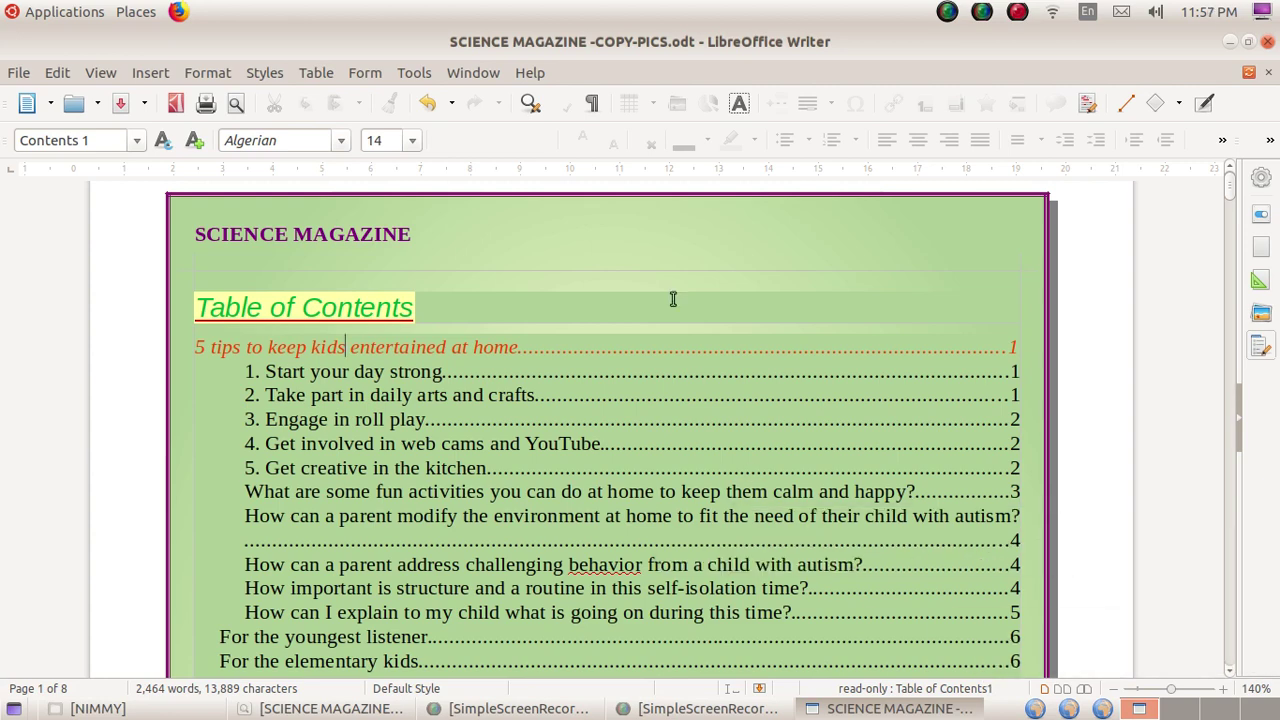
# - Close the magazine document, saving its changes
pyautogui.scroll(-10, 674, 298)
pyautogui.scroll(-15, 673, 300)
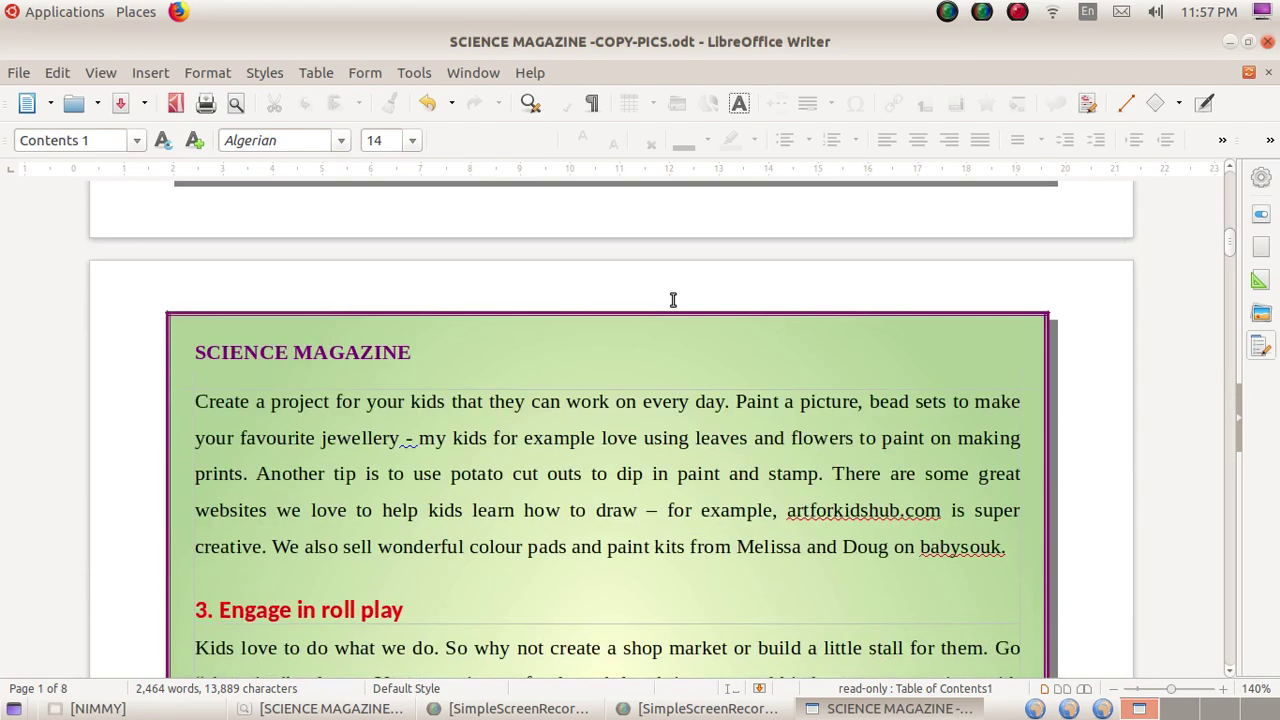
pyautogui.scroll(-15, 673, 300)
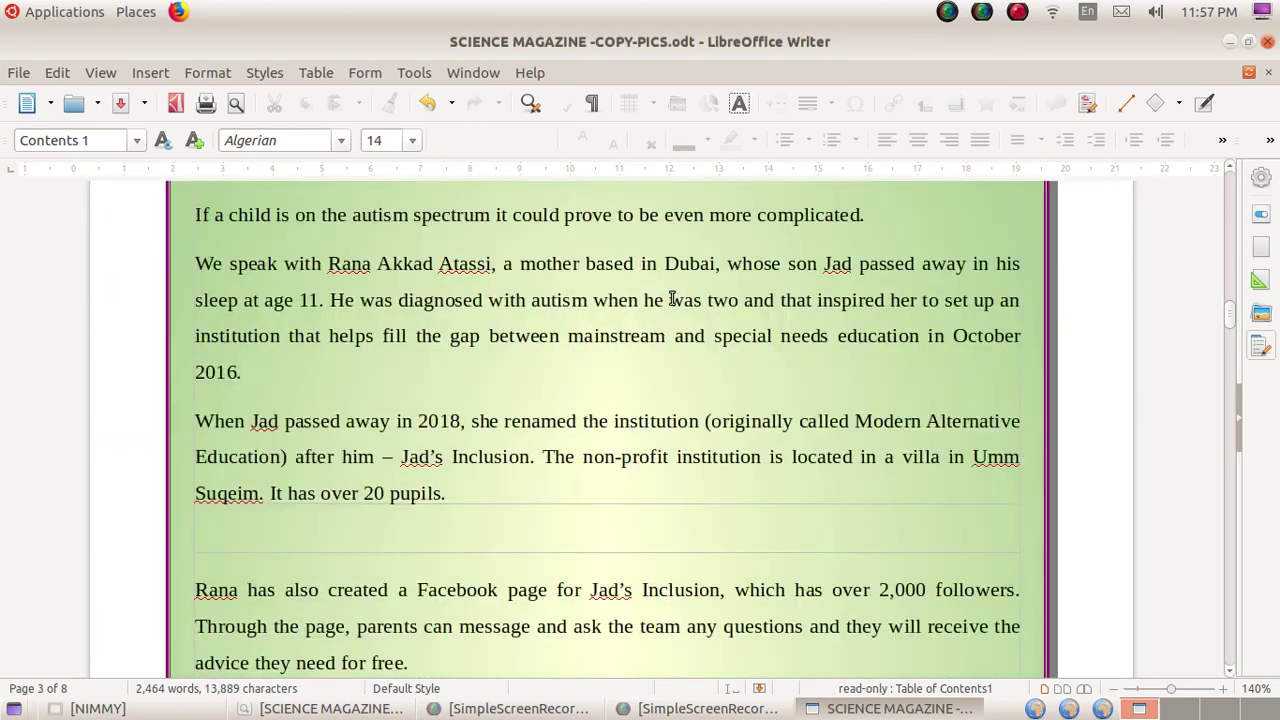
pyautogui.scroll(-6, 677, 293)
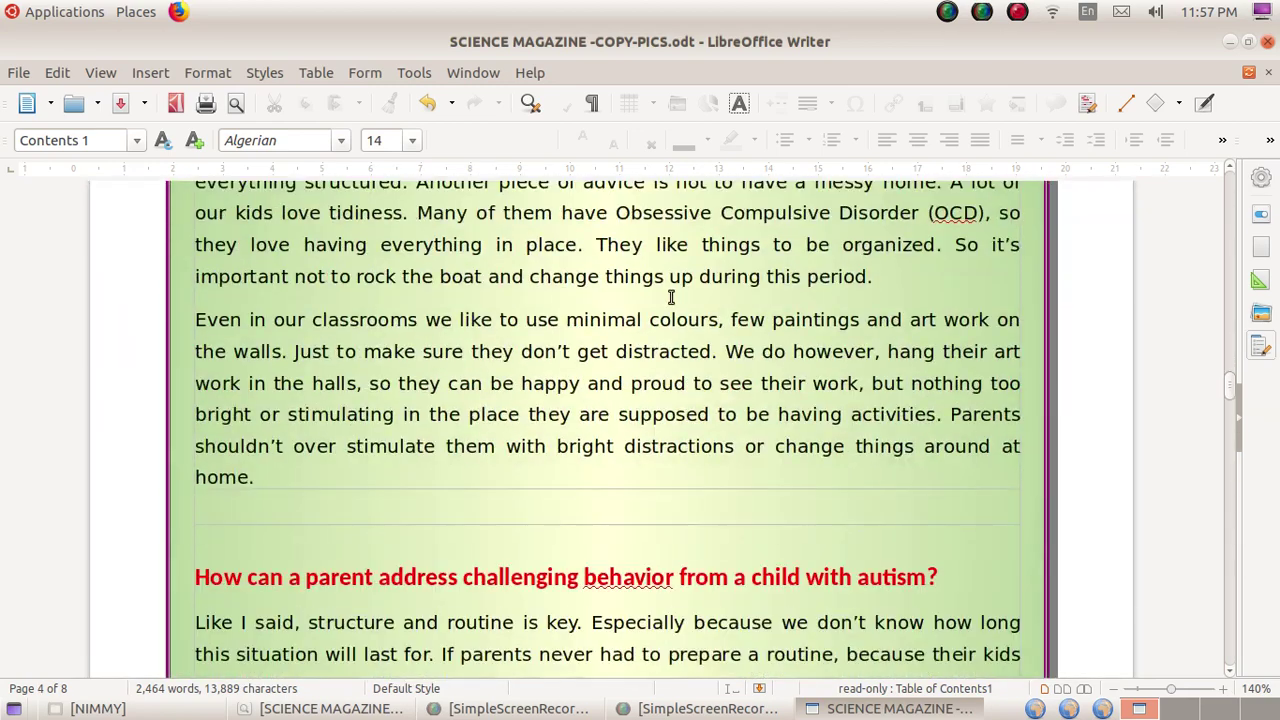
pyautogui.scroll(-15, 801, 289)
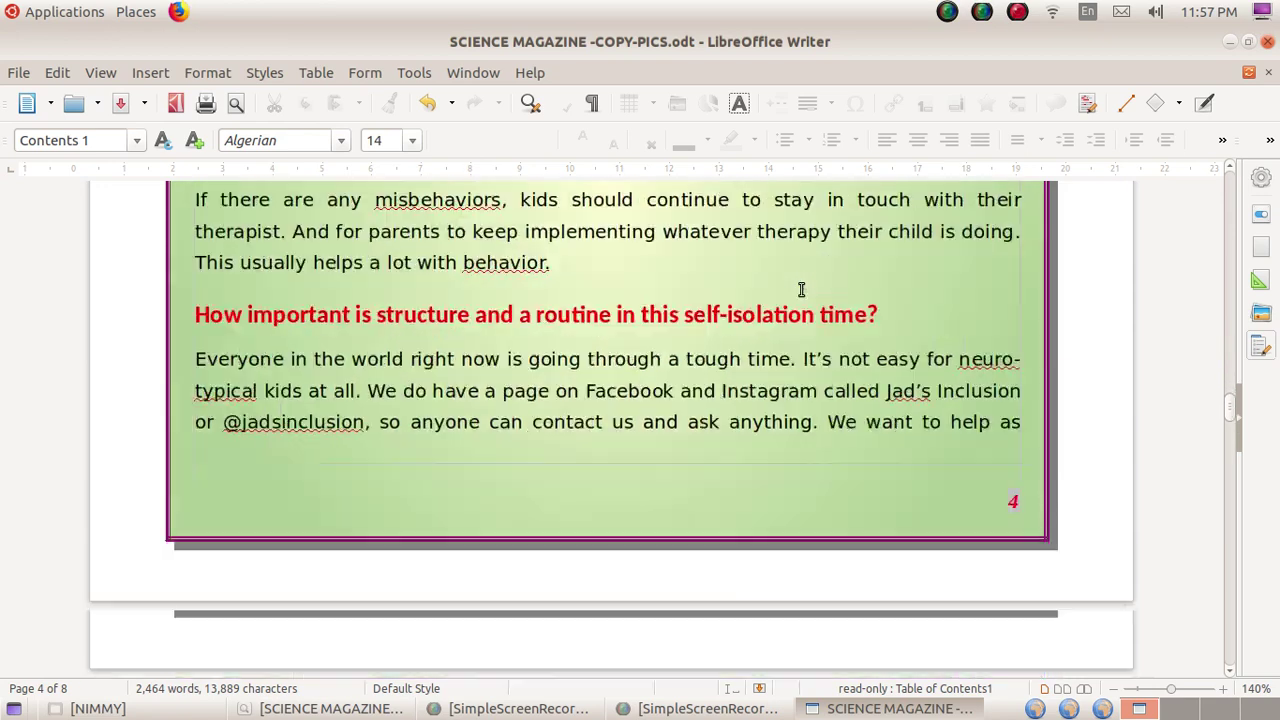
pyautogui.scroll(8, 801, 289)
pyautogui.scroll(10, 801, 289)
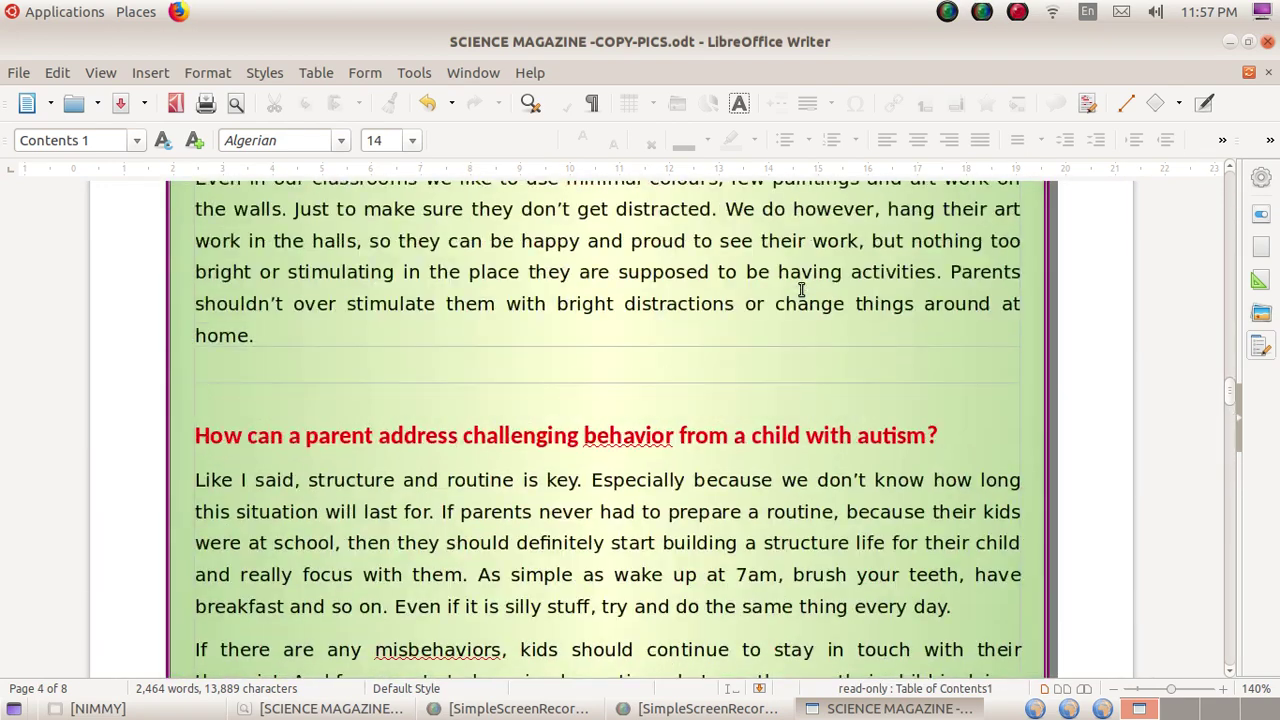
pyautogui.click(1266, 43)
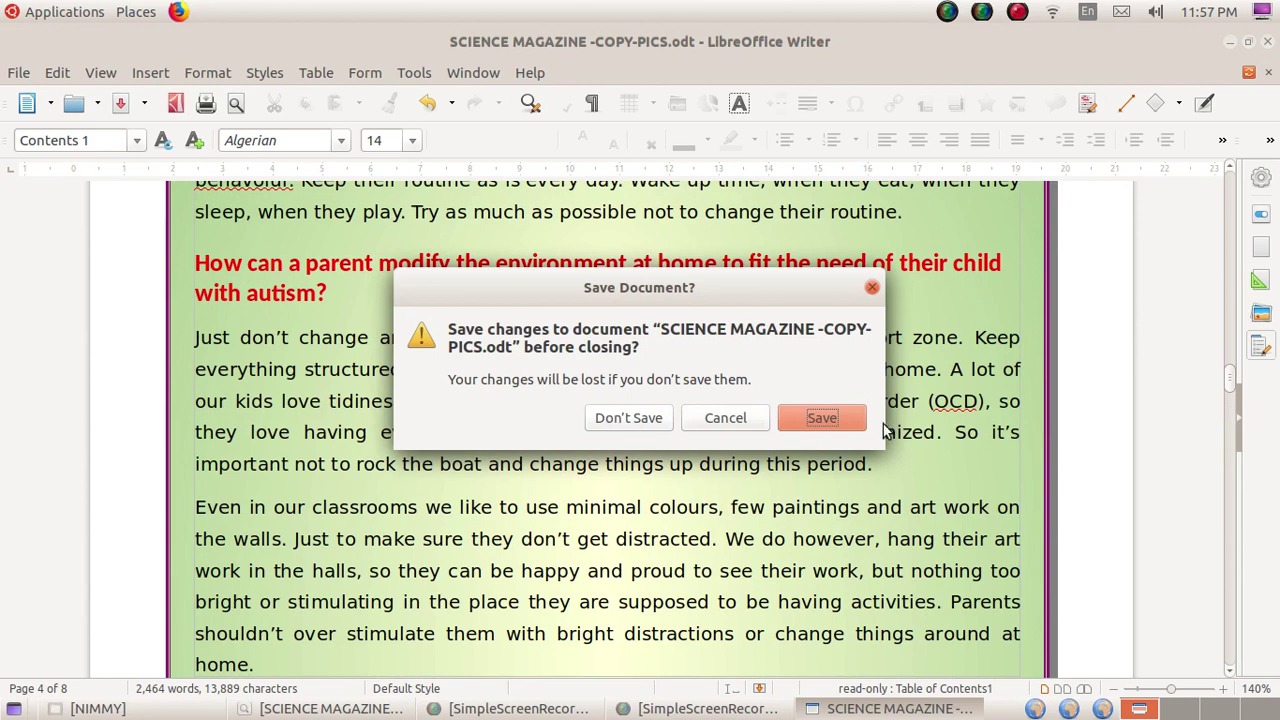
pyautogui.click(837, 428)
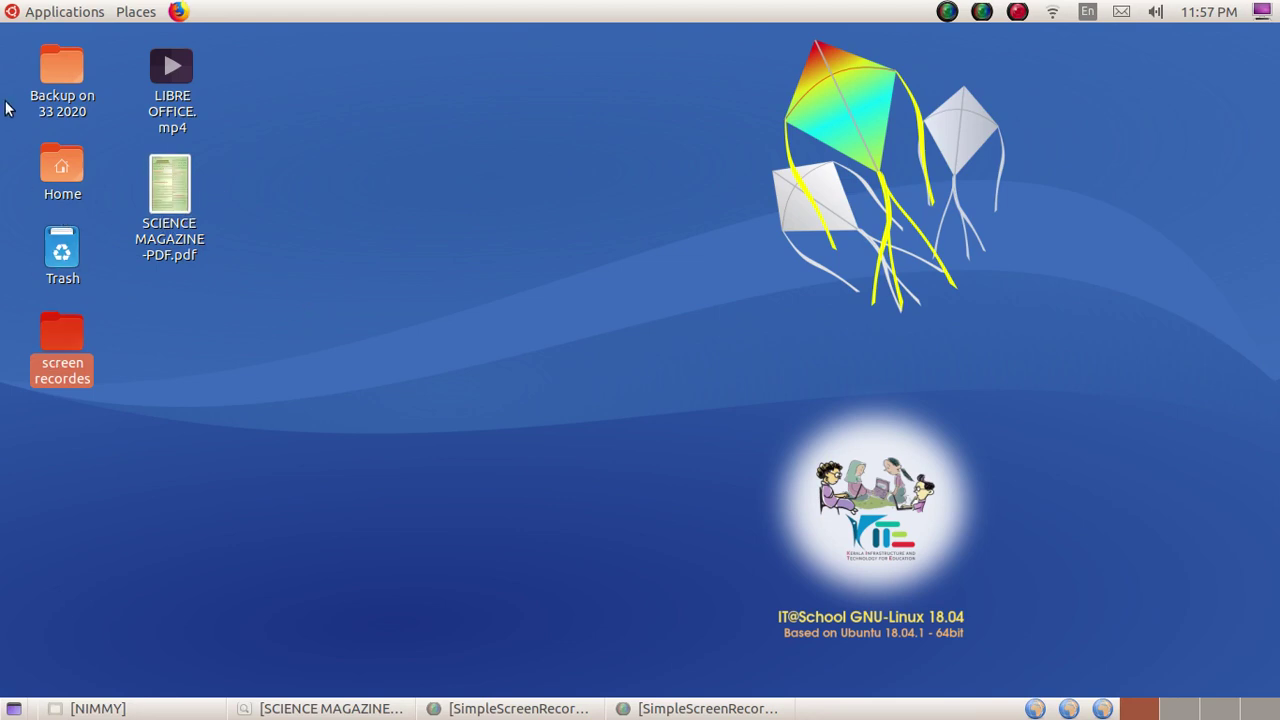
# - Switch to the file manager and check the TUTORIALS WRITER folder inside the Home directory's NIMMY folder
pyautogui.doubleClick(41, 175)
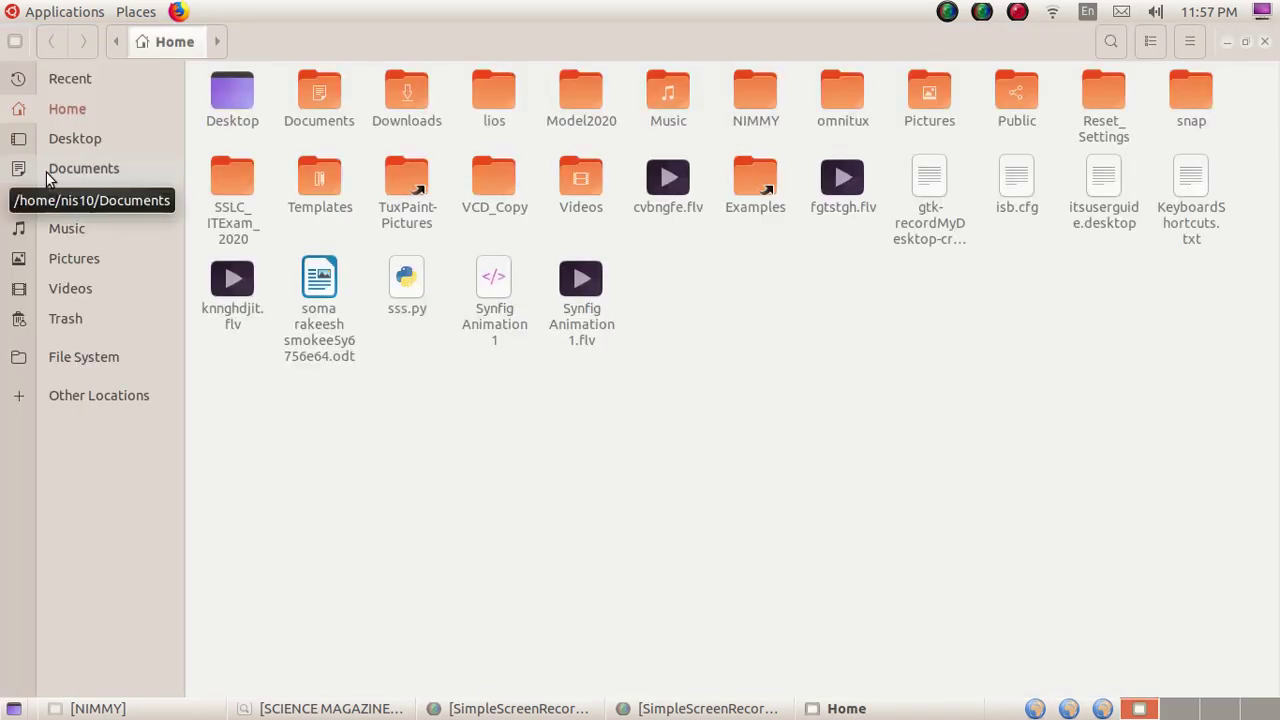
pyautogui.doubleClick(772, 98)
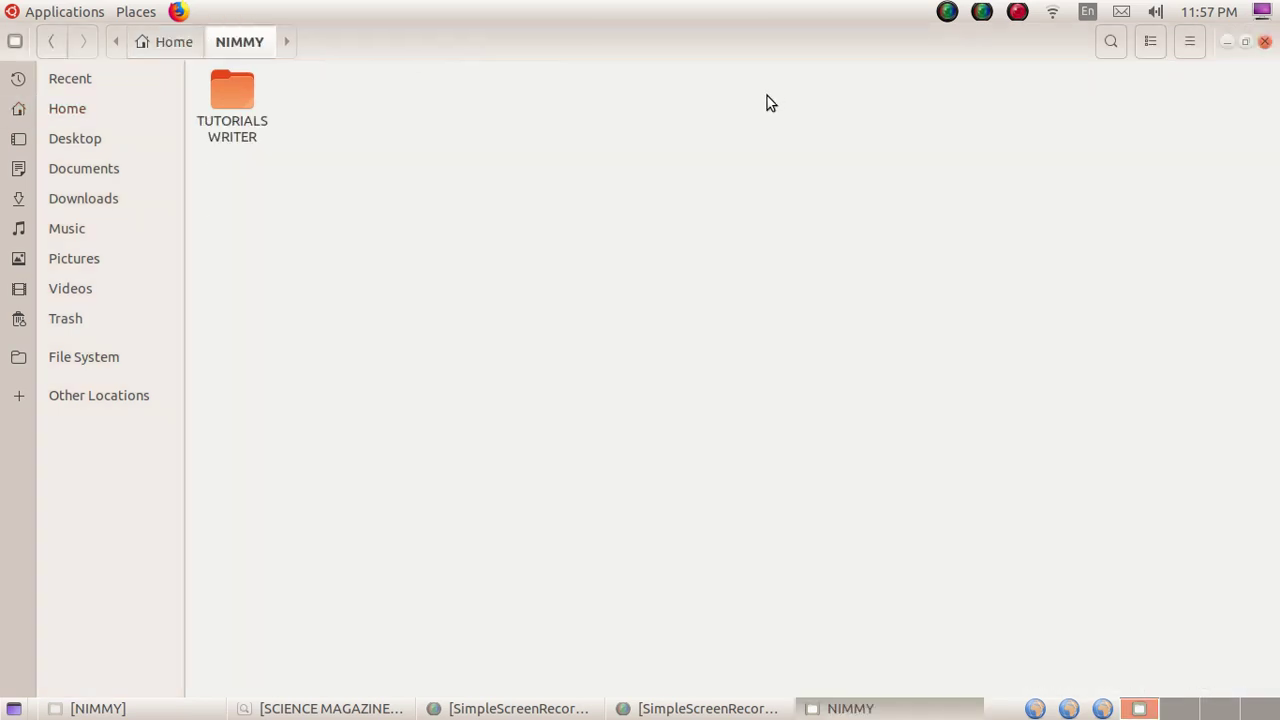
pyautogui.doubleClick(232, 104)
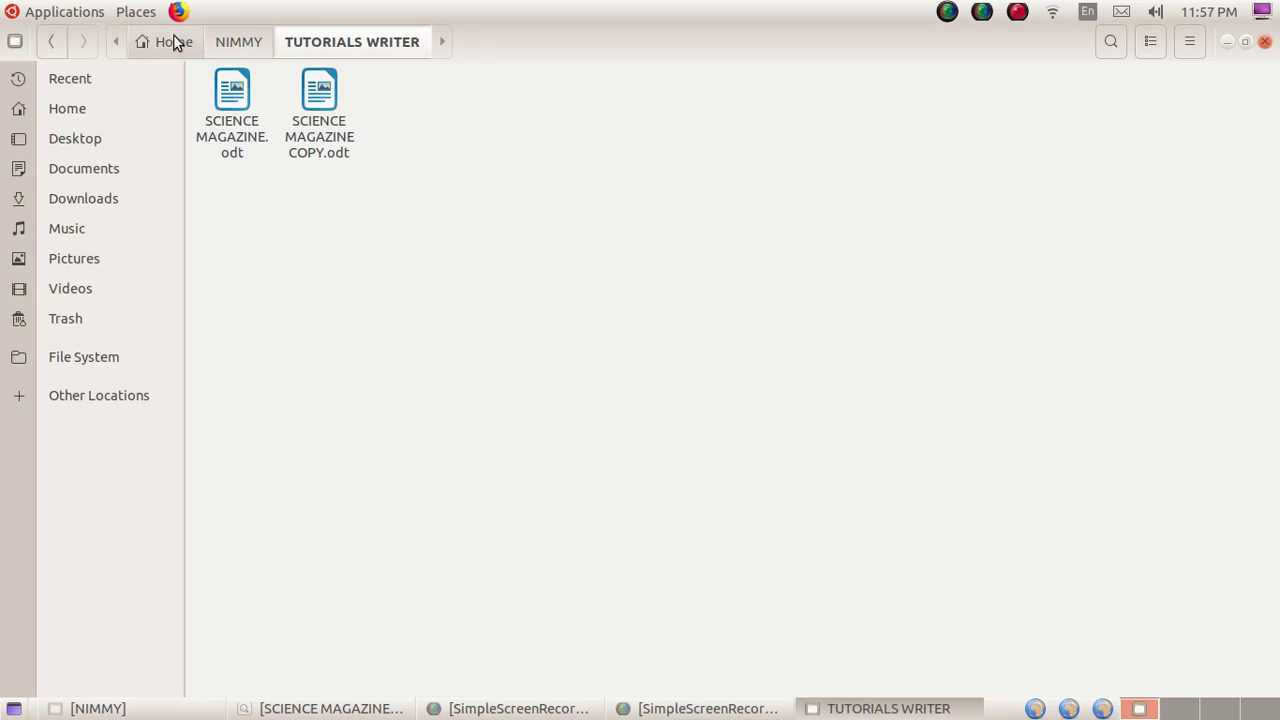
pyautogui.click(50, 65)
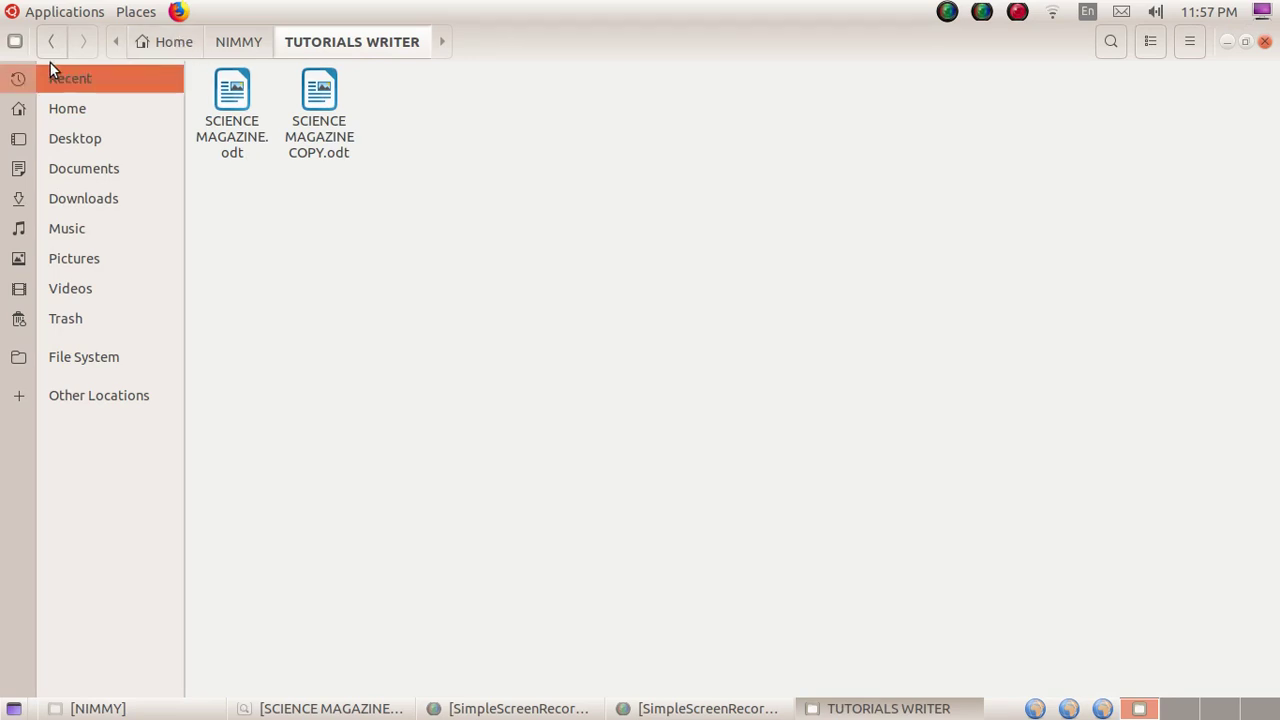
# - Open "SCIENCE MAGAZINE -COPY-INDEX TABLE.pdf" from the NIMMY folder in Documents
pyautogui.click(104, 175)
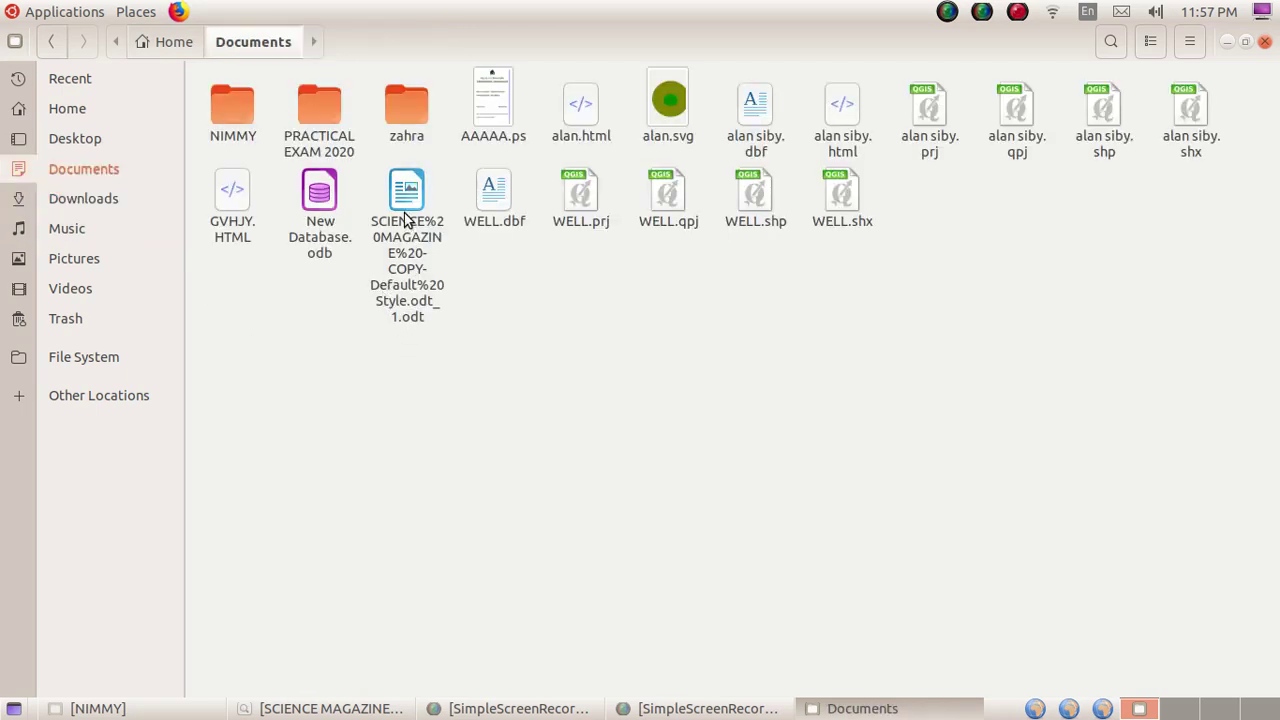
pyautogui.doubleClick(239, 114)
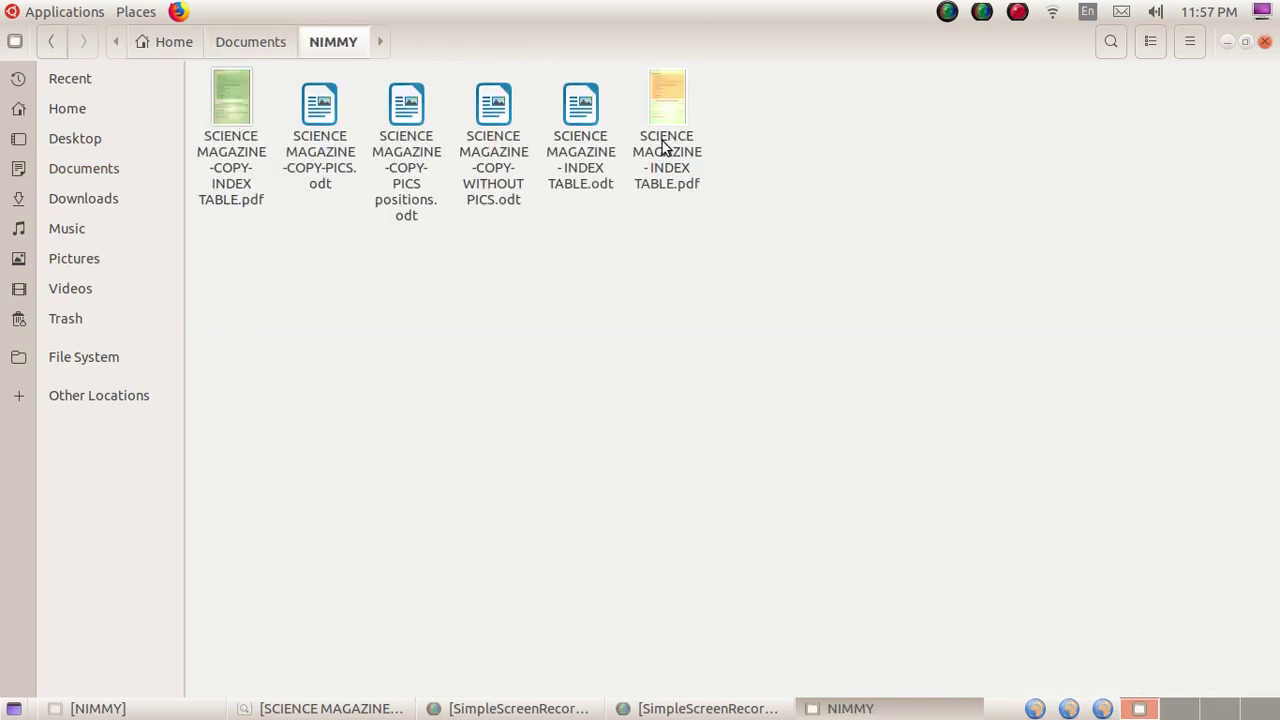
pyautogui.doubleClick(246, 160)
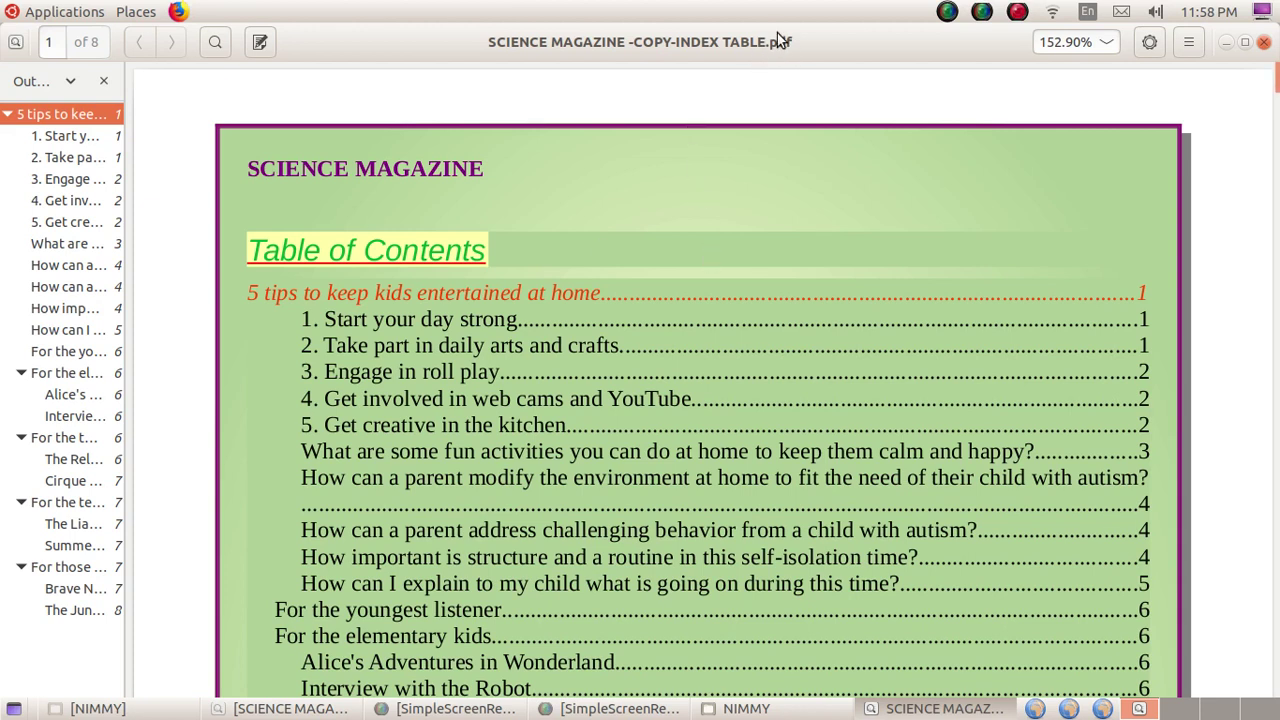
# - Review the exported PDF's pages and return to its table of contents on page 1
pyautogui.doubleClick(698, 8)
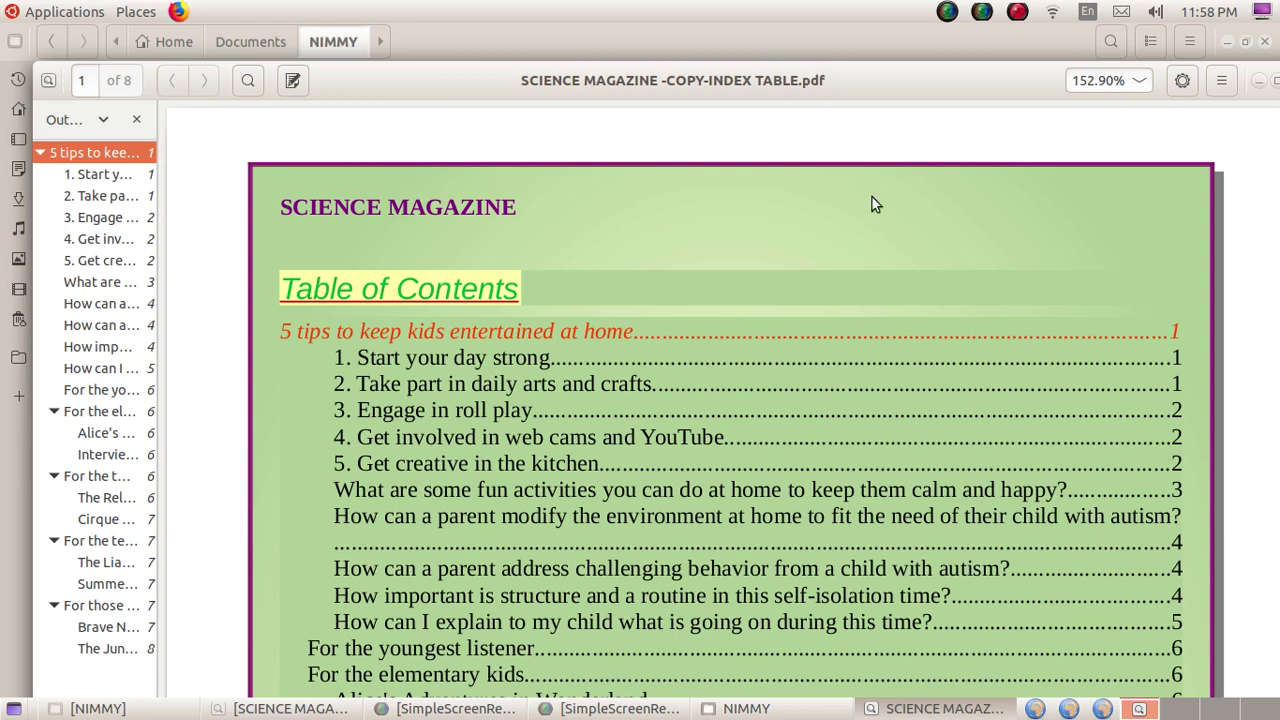
pyautogui.scroll(-10, 905, 252)
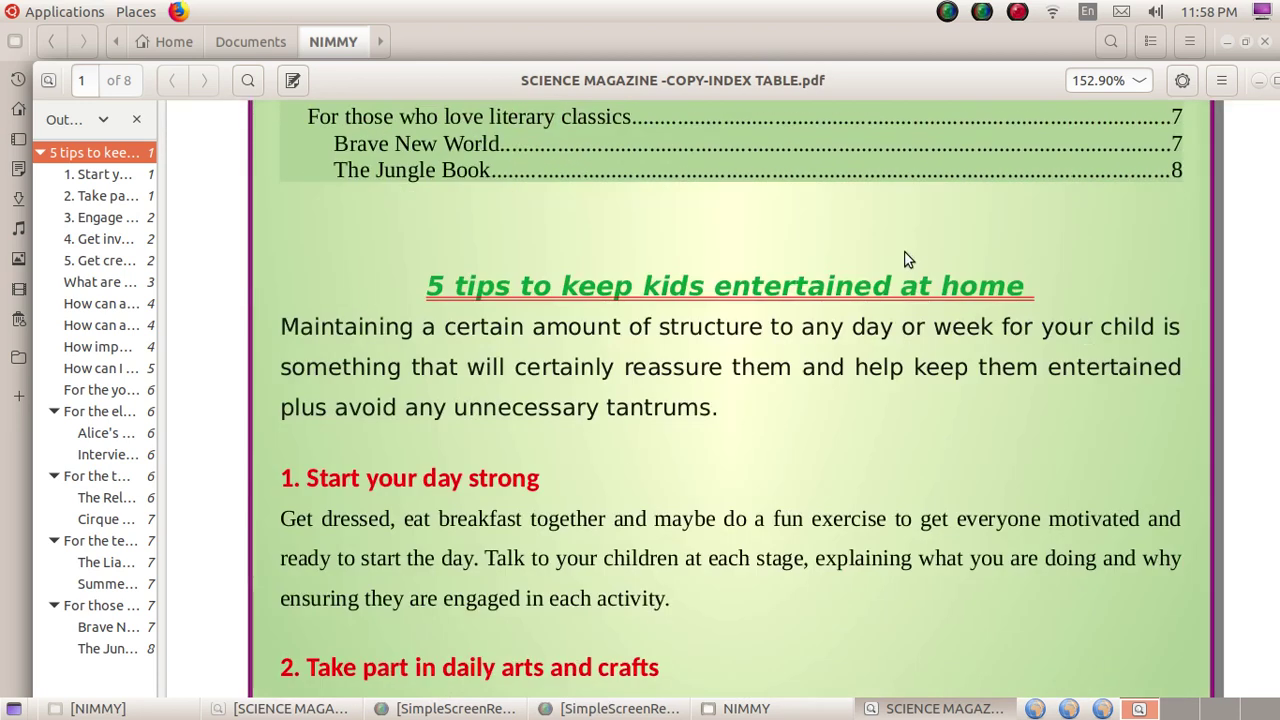
pyautogui.scroll(-12, 906, 253)
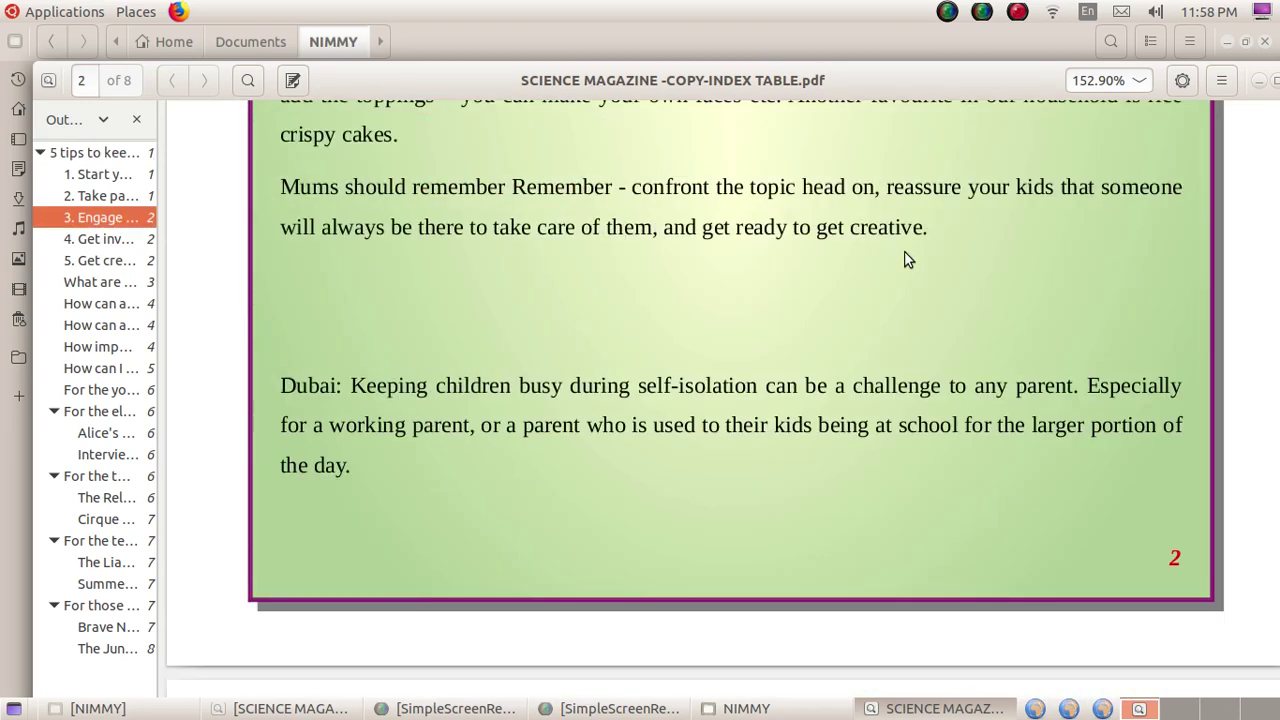
pyautogui.scroll(-8, 906, 253)
pyautogui.scroll(6, 904, 251)
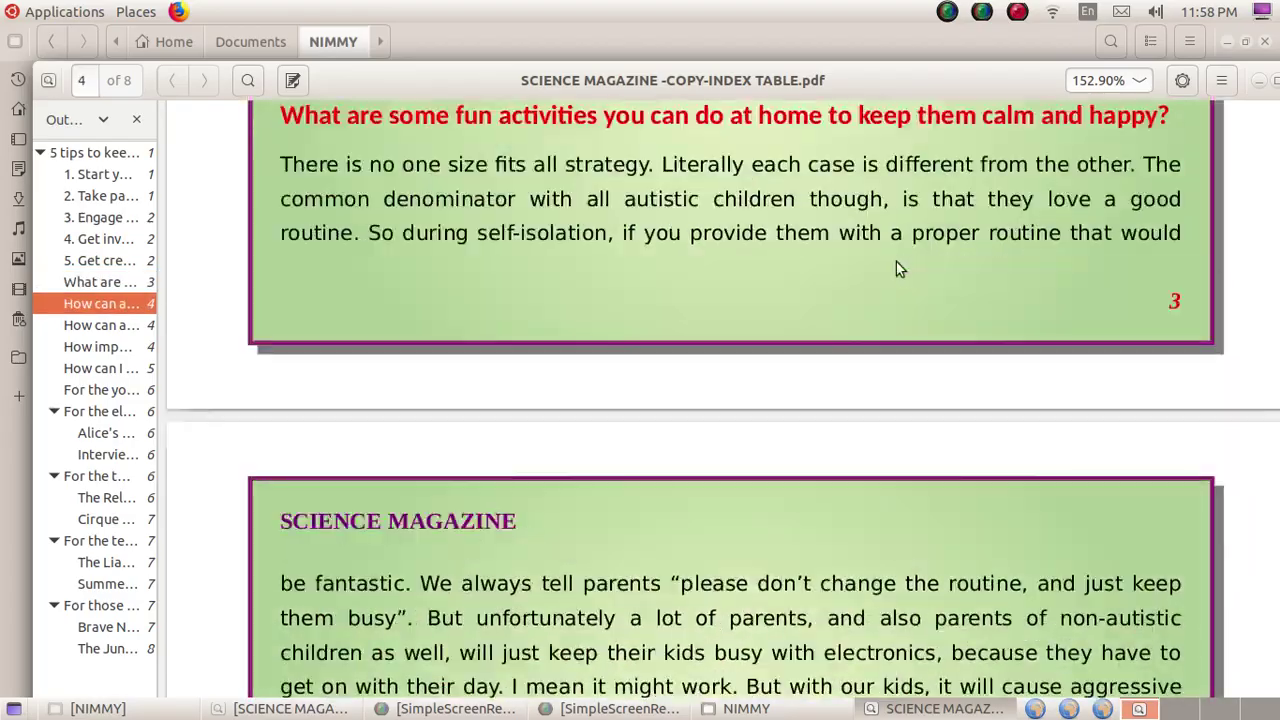
pyautogui.scroll(10, 896, 266)
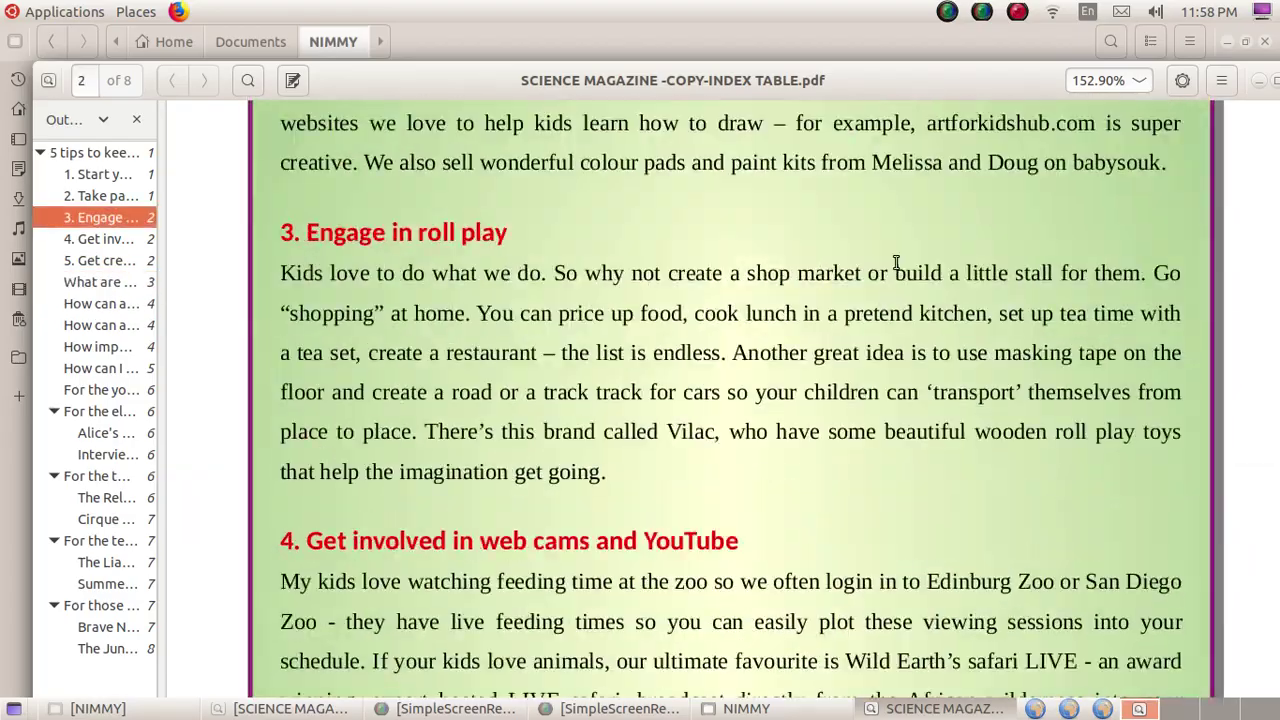
pyautogui.scroll(10, 896, 268)
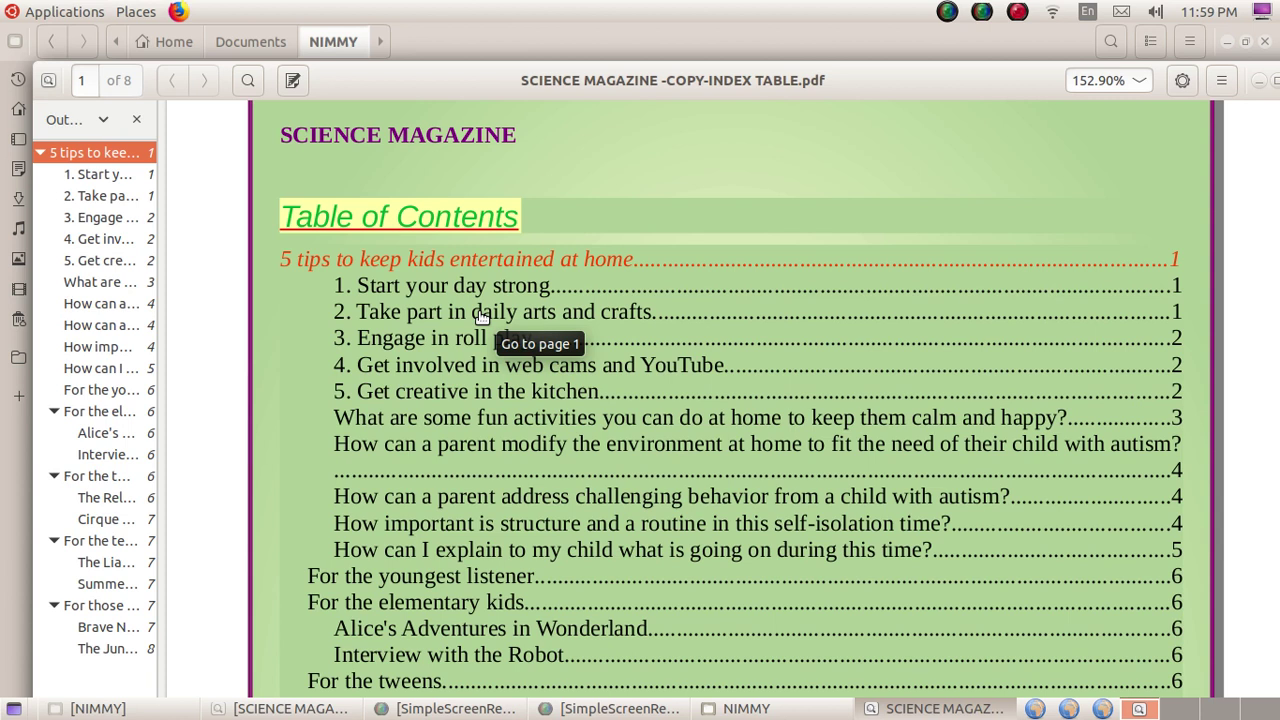
pyautogui.click(1017, 12)
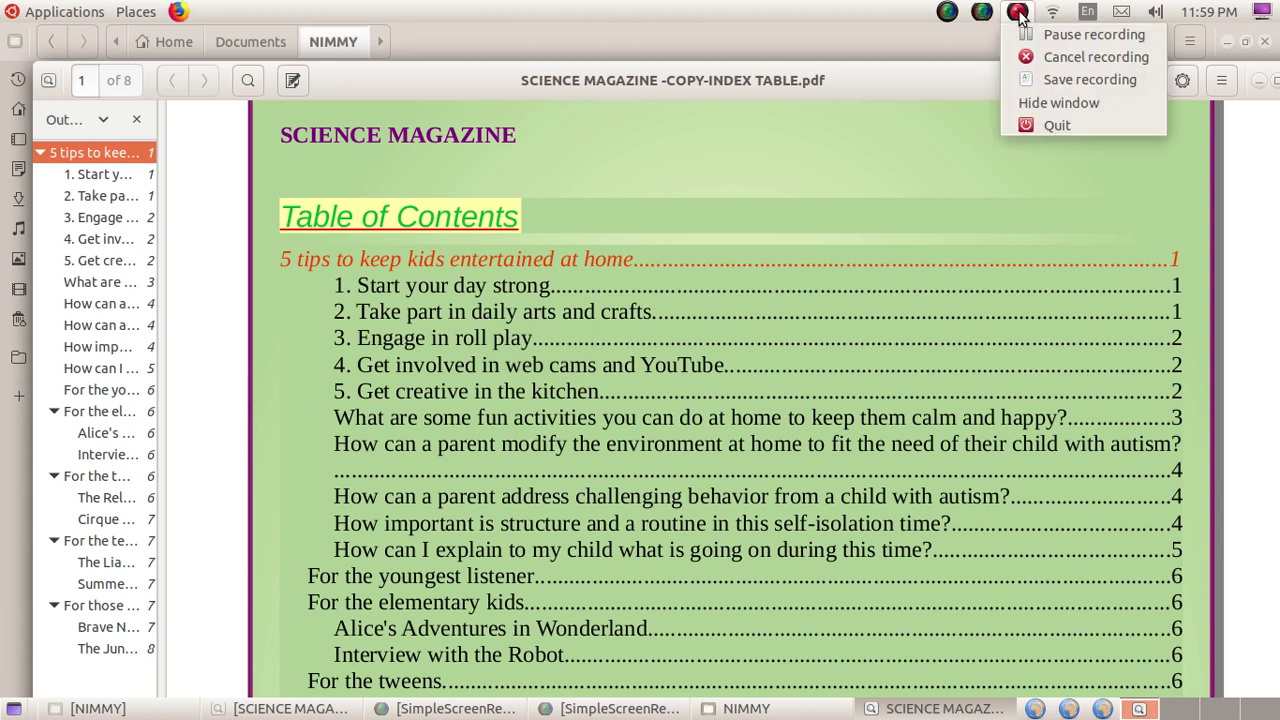